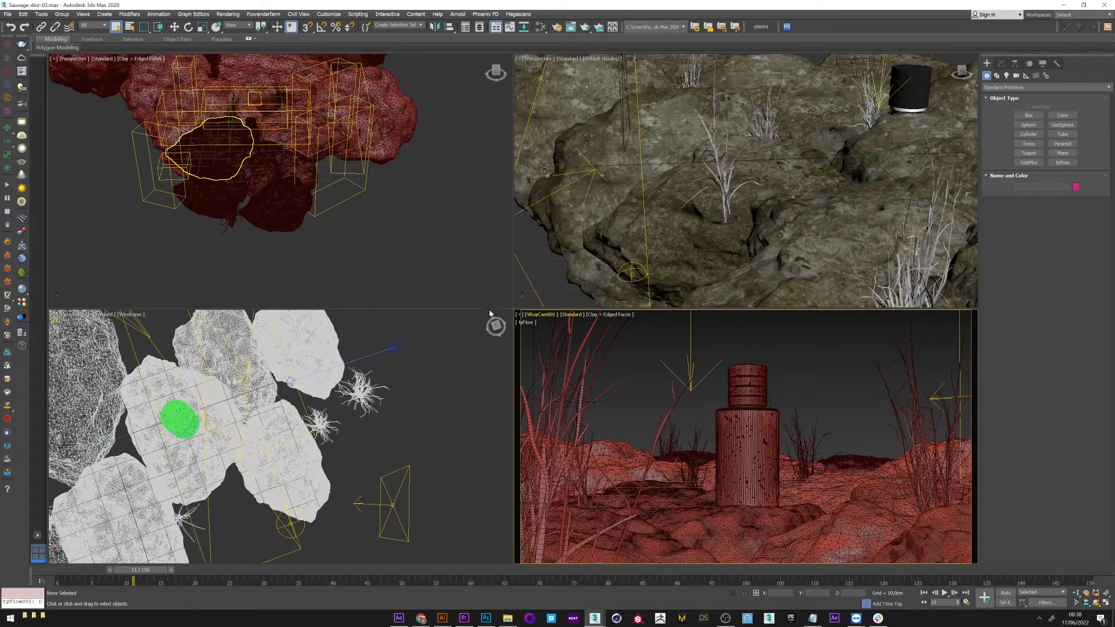
# Step: Change the renderer from V-Ray GPU 5 to the Scanline Renderer in the render setup
pyautogui.click(556, 27)
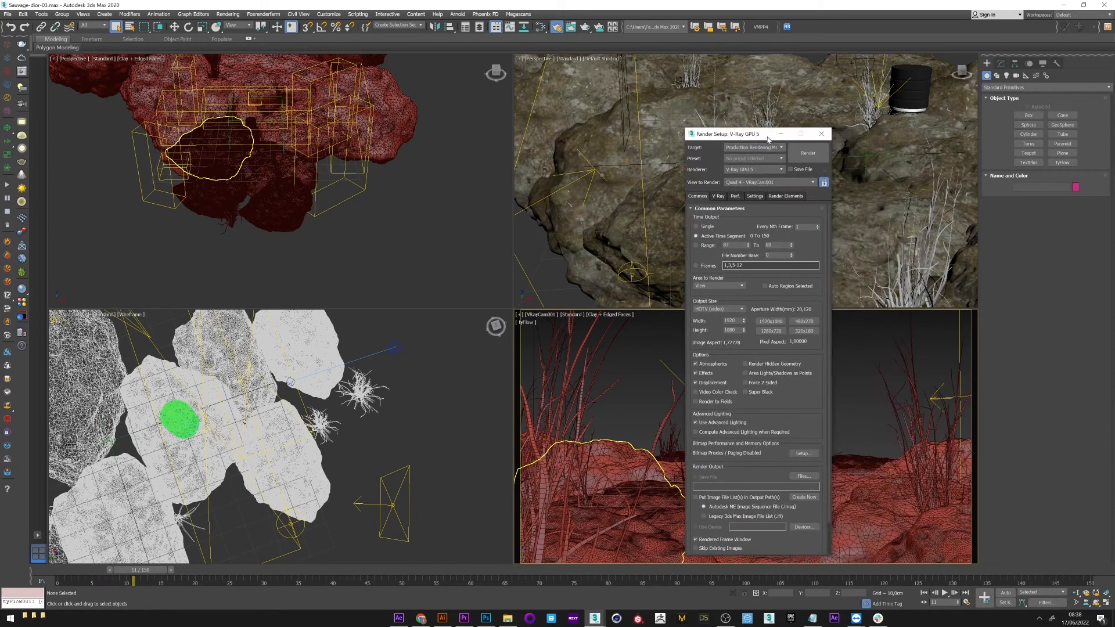
pyautogui.click(744, 170)
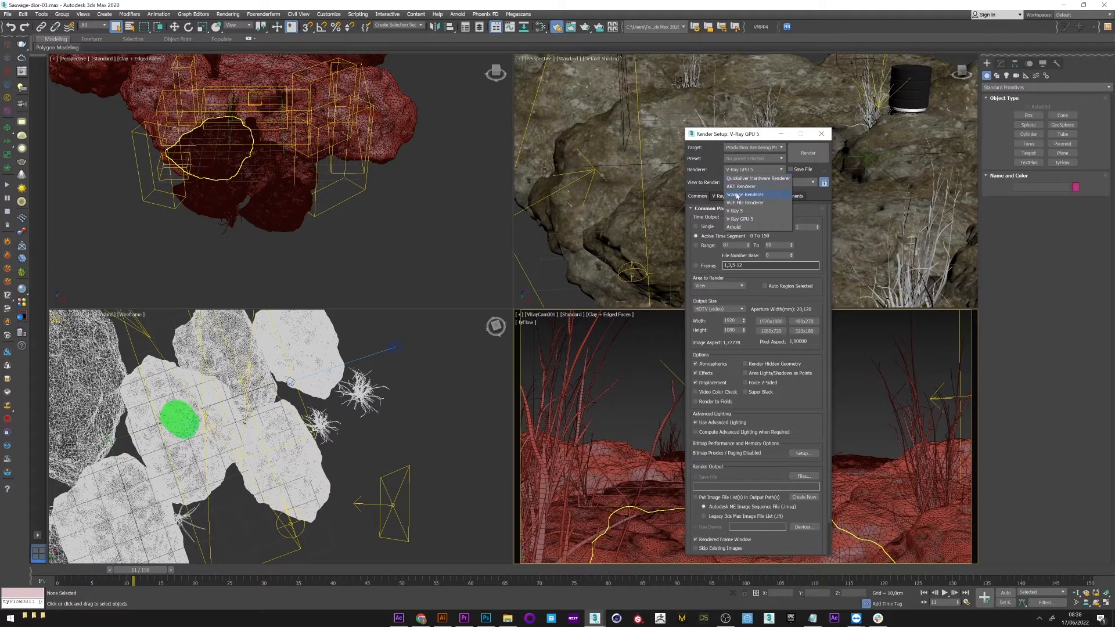
pyautogui.click(737, 195)
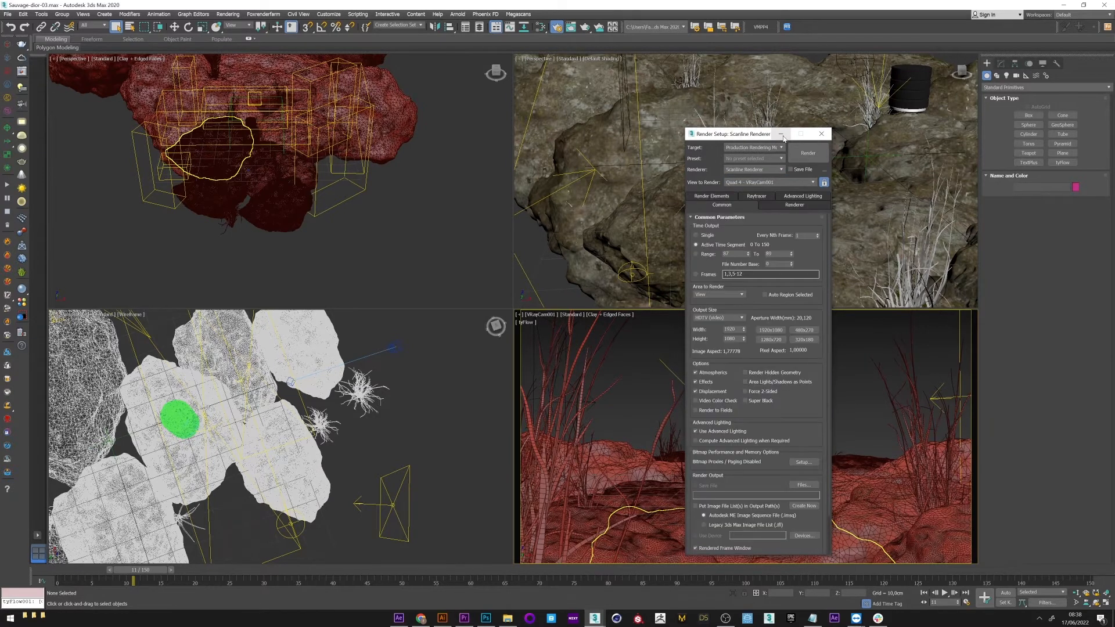
# Step: Create a scanline Standard material in the Slate Material Editor and show its parameters
pyautogui.click(540, 26)
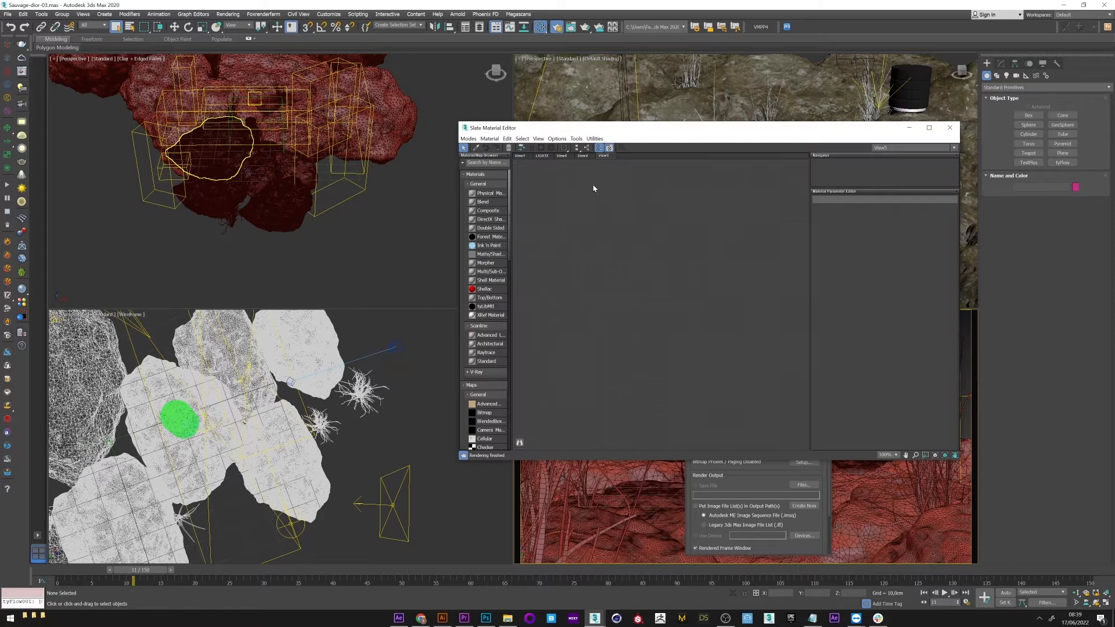
pyautogui.rightClick(593, 187)
pyautogui.moveTo(633, 190)
pyautogui.moveTo(687, 200)
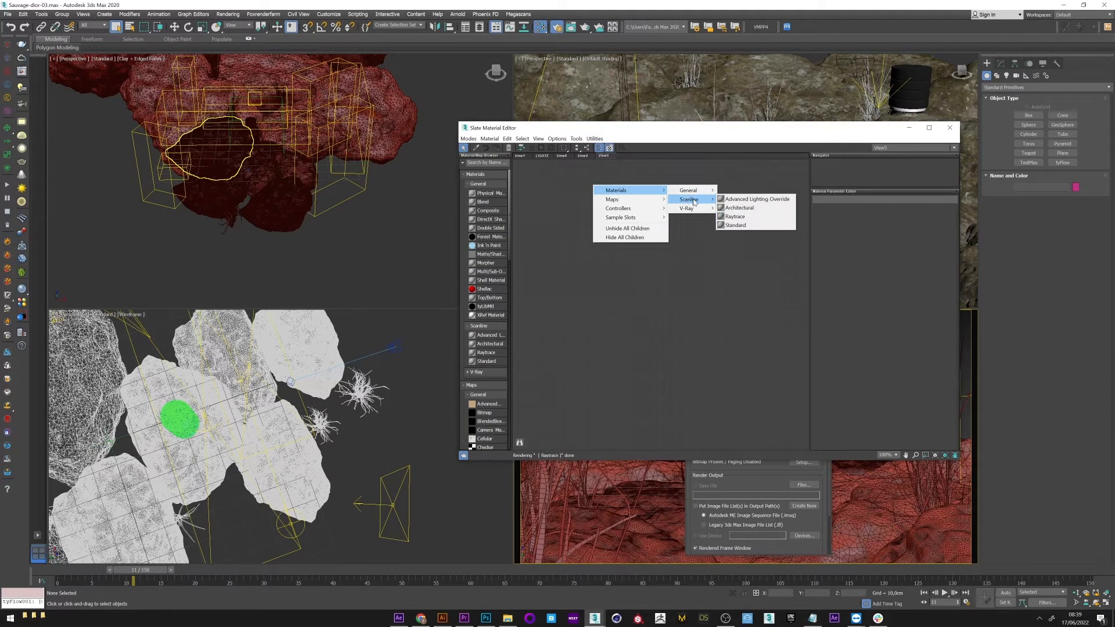
pyautogui.click(749, 226)
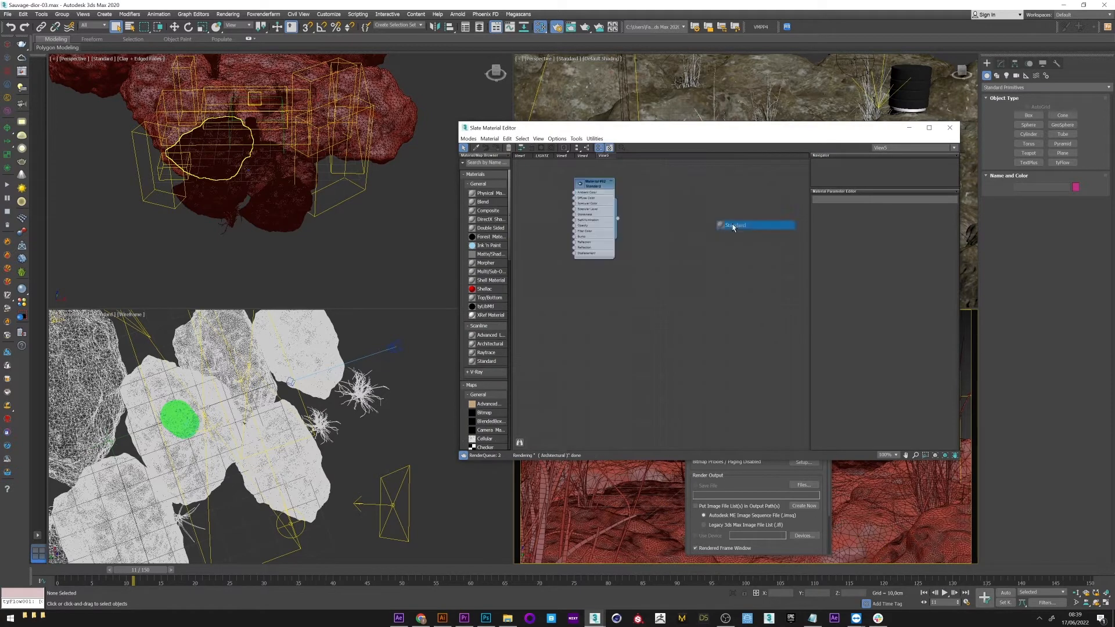
pyautogui.doubleClick(594, 187)
# Step: Assign the Standard material to all scene objects and set its ambient and diffuse colour to black
pyautogui.click(381, 194)
pyautogui.scroll(-4, 201, 150)
pyautogui.moveTo(421, 293); pyautogui.dragTo(423, 290)
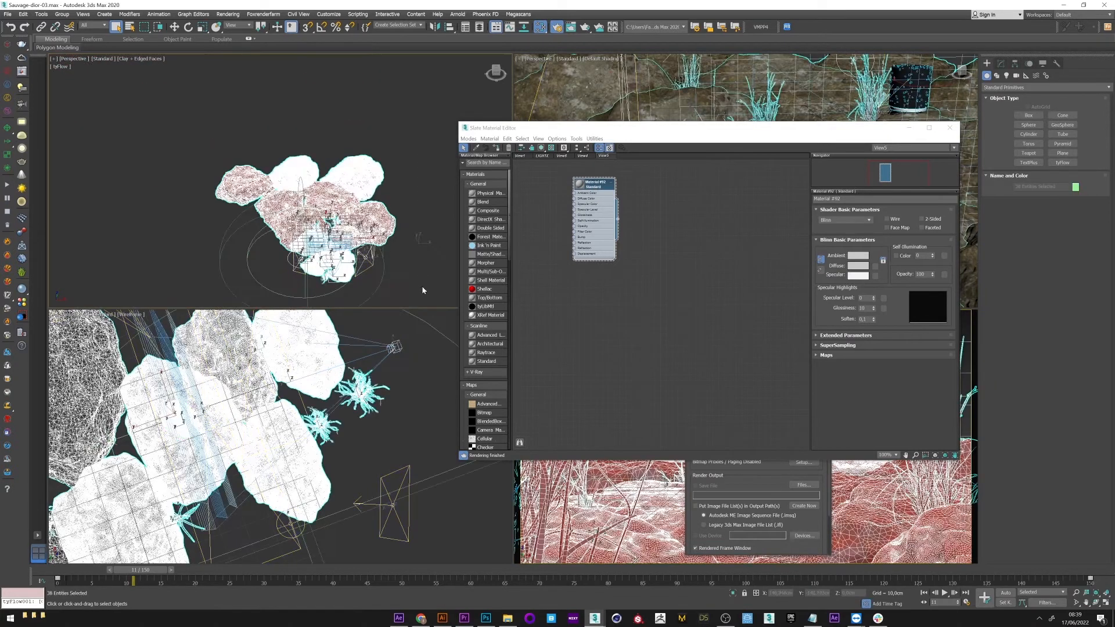
pyautogui.click(497, 148)
pyautogui.click(858, 257)
pyautogui.moveTo(507, 372); pyautogui.dragTo(506, 340)
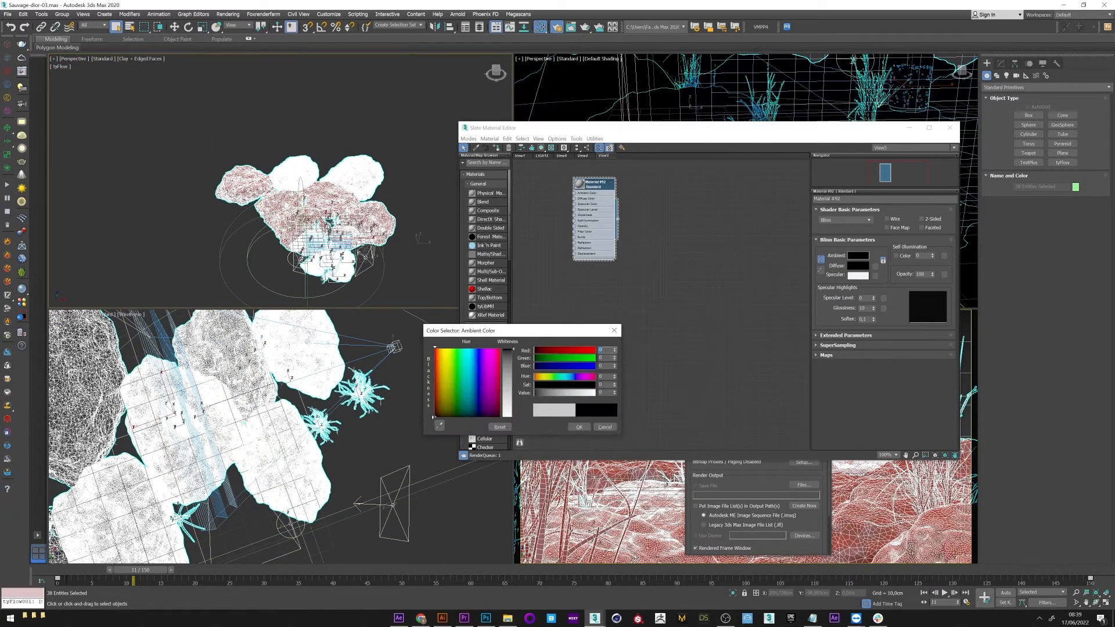
pyautogui.click(579, 427)
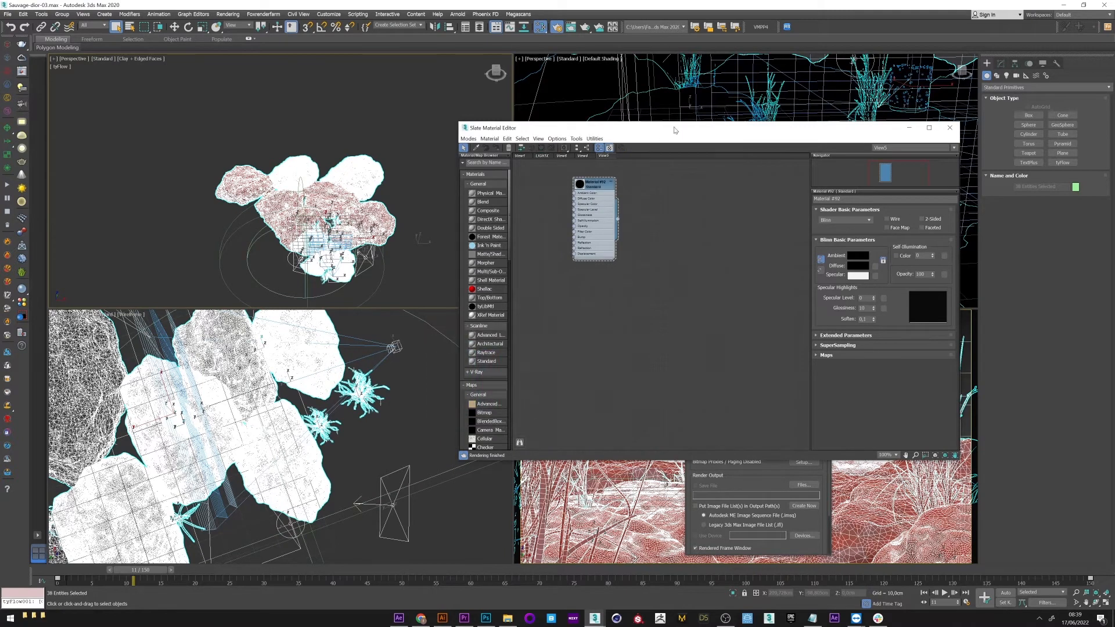
# Step: Duplicate the black material and set the copy's ambient and diffuse colour to white
pyautogui.moveTo(672, 132); pyautogui.dragTo(292, 201)
pyautogui.click(823, 132)
pyautogui.click(356, 289)
pyautogui.moveTo(215, 257); pyautogui.dragTo(302, 257)
pyautogui.doubleClick(302, 257)
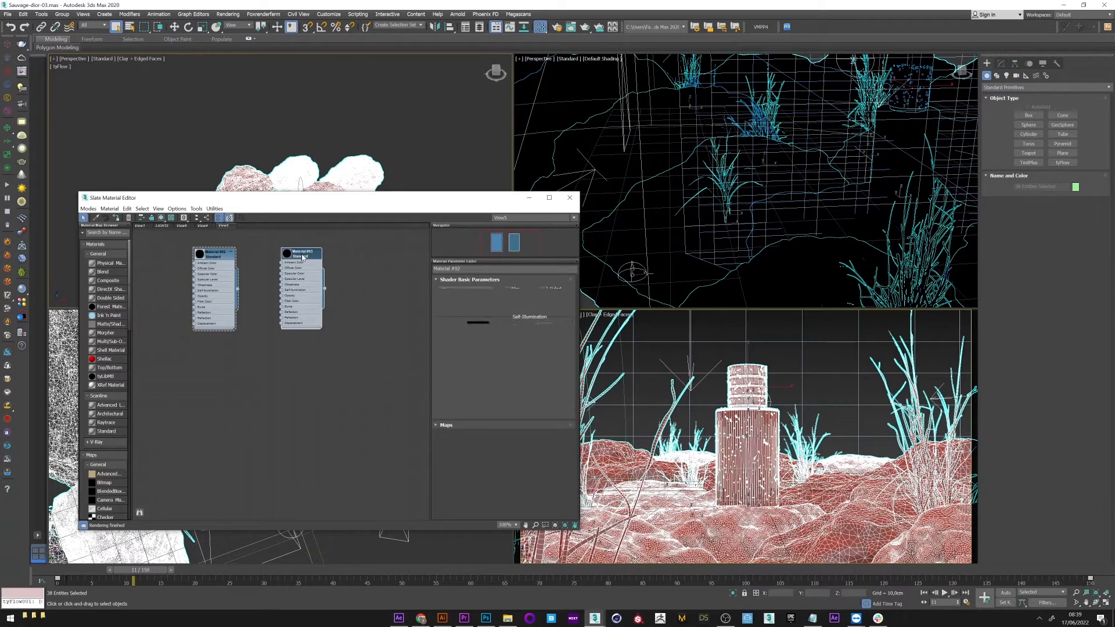
pyautogui.click(477, 324)
pyautogui.click(506, 409)
pyautogui.click(579, 427)
# Step: Enable the self-illumination colour on the white material and set it to pure white
pyautogui.click(333, 264)
pyautogui.doubleClick(287, 253)
pyautogui.click(516, 325)
pyautogui.click(545, 326)
pyautogui.click(507, 414)
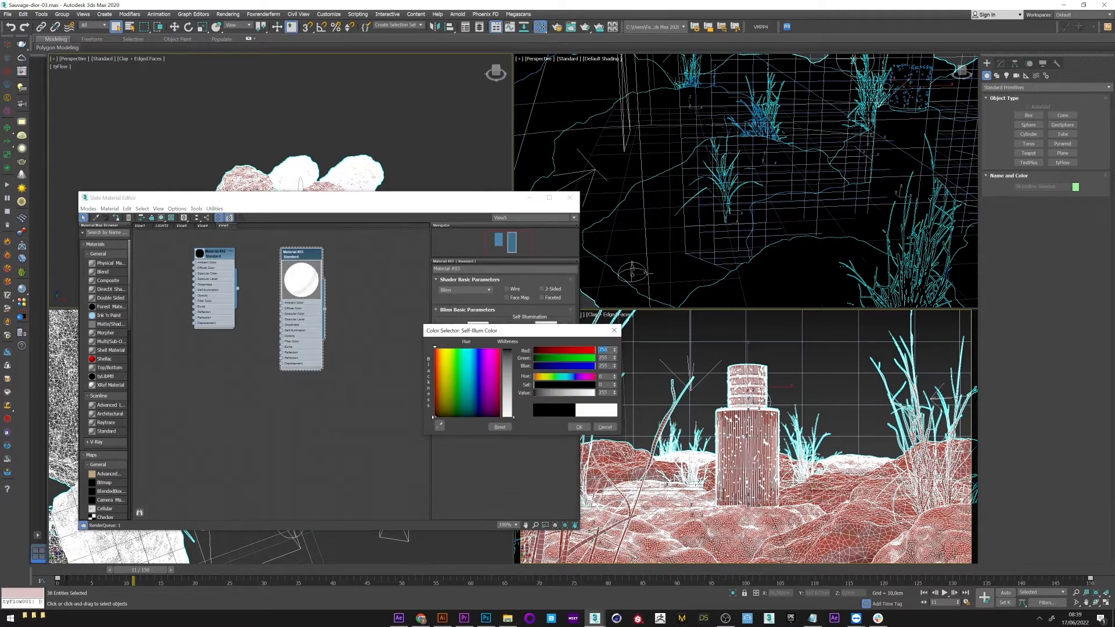
pyautogui.click(579, 426)
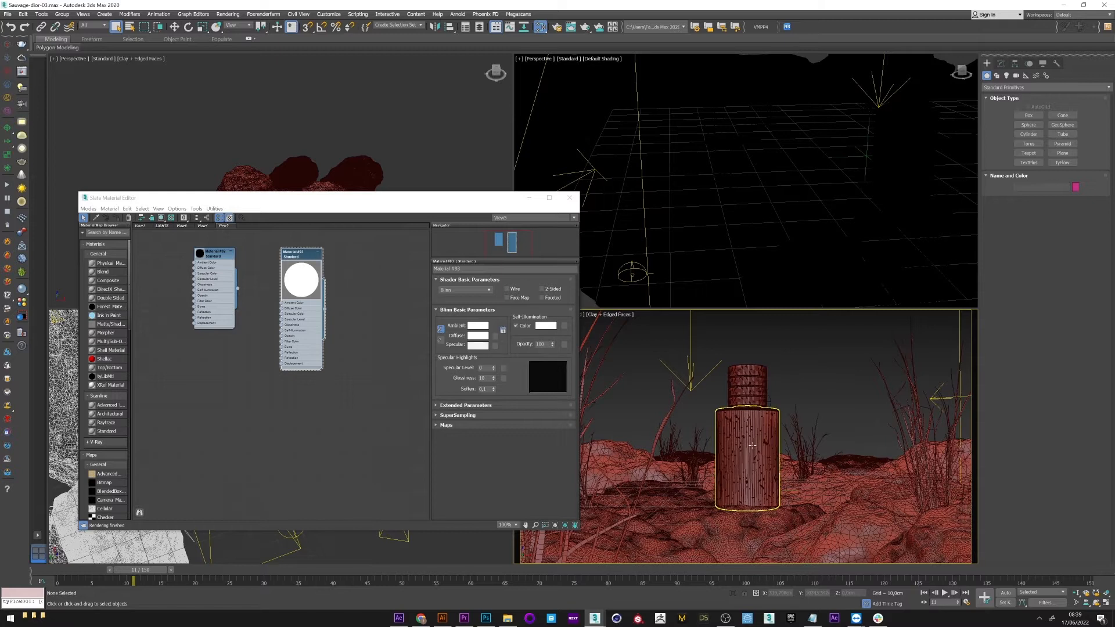
# Step: Assign the self-illuminated white material to the bottle body and its cap
pyautogui.click(752, 446)
pyautogui.keyDown('ctrl'); pyautogui.click(751, 381); pyautogui.keyUp('ctrl')
pyautogui.click(302, 256)
pyautogui.click(117, 218)
# Step: Filter the scene explorer by "ty" and hide the tyFlow and tyMesher objects
pyautogui.moveTo(331, 198); pyautogui.dragTo(413, 209)
pyautogui.click(479, 27)
pyautogui.write('ty')
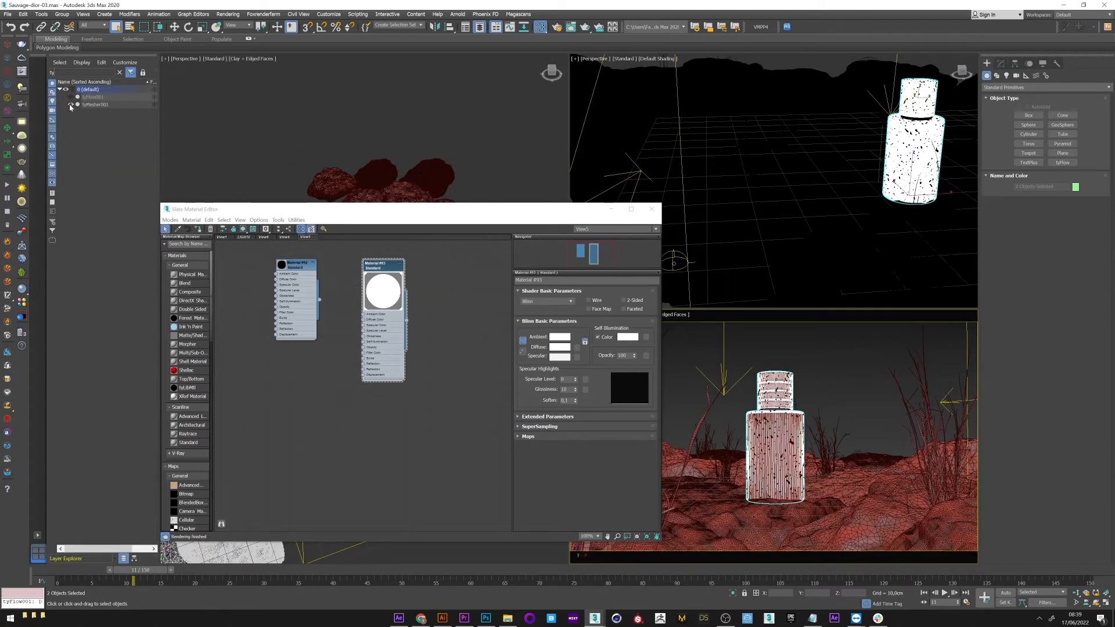
# Step: Filter the scene explorer by "vra" and delete all the VRayLight objects
pyautogui.moveTo(60, 72); pyautogui.dragTo(42, 72)
pyautogui.write('vra')
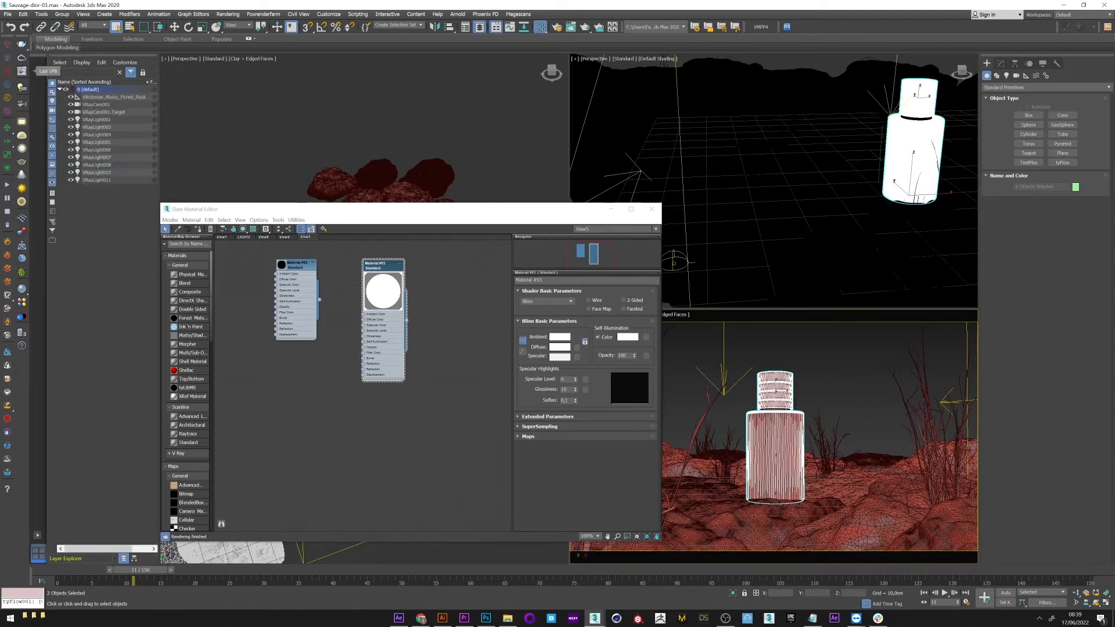
pyautogui.click(105, 112)
pyautogui.keyDown('shift'); pyautogui.click(100, 173); pyautogui.keyUp('shift')
pyautogui.rightClick(104, 124)
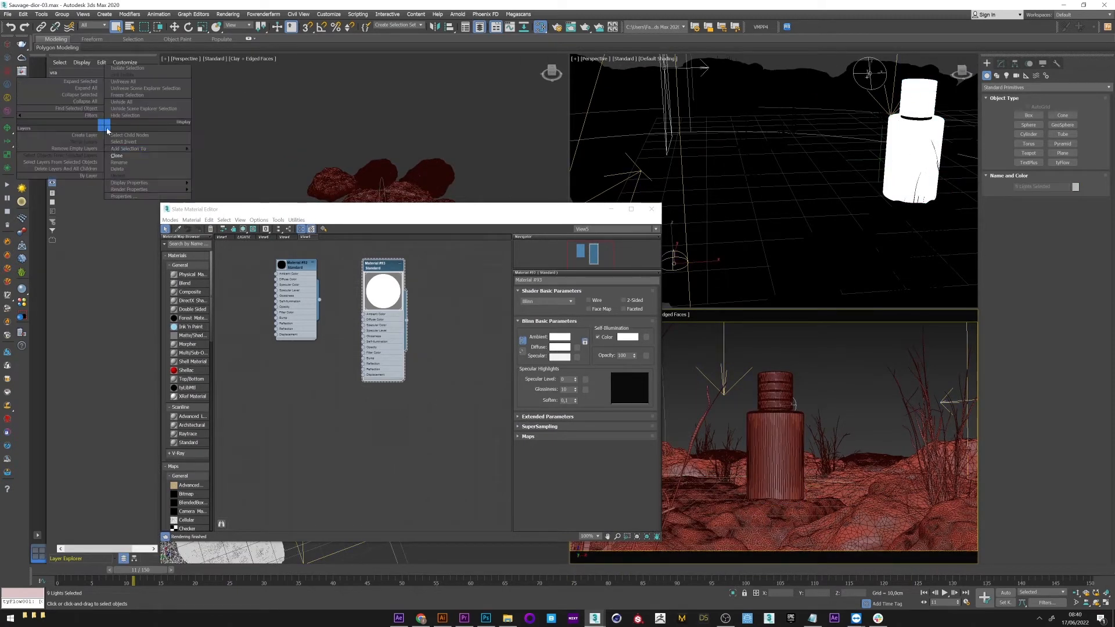
pyautogui.click(127, 169)
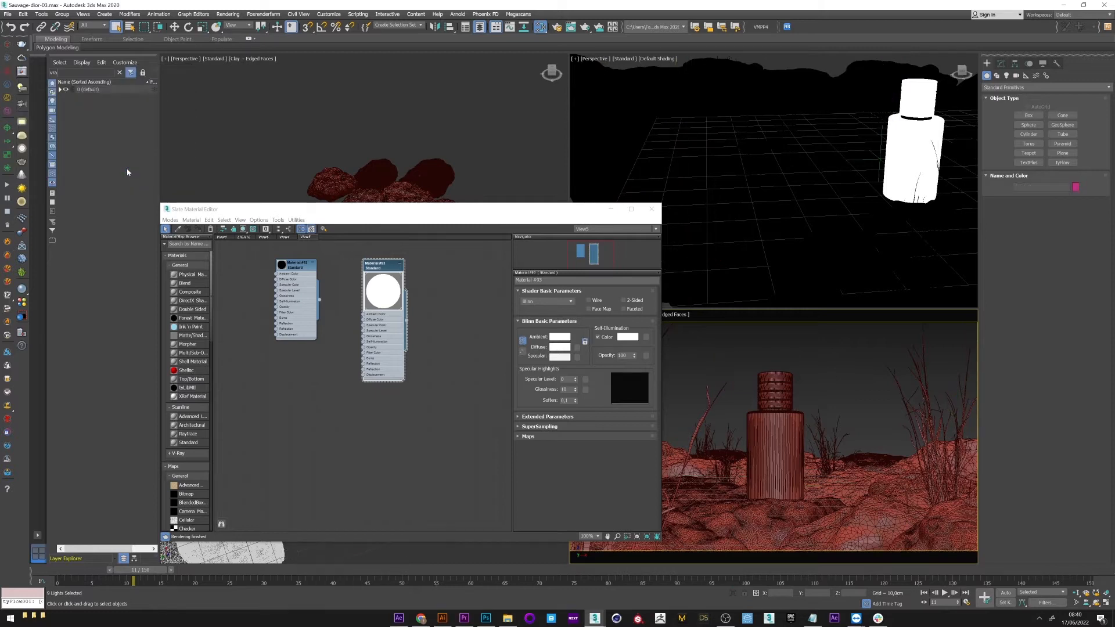
# Step: Set the render time output to Single and delete all the V-Ray render elements
pyautogui.click(557, 28)
pyautogui.click(696, 236)
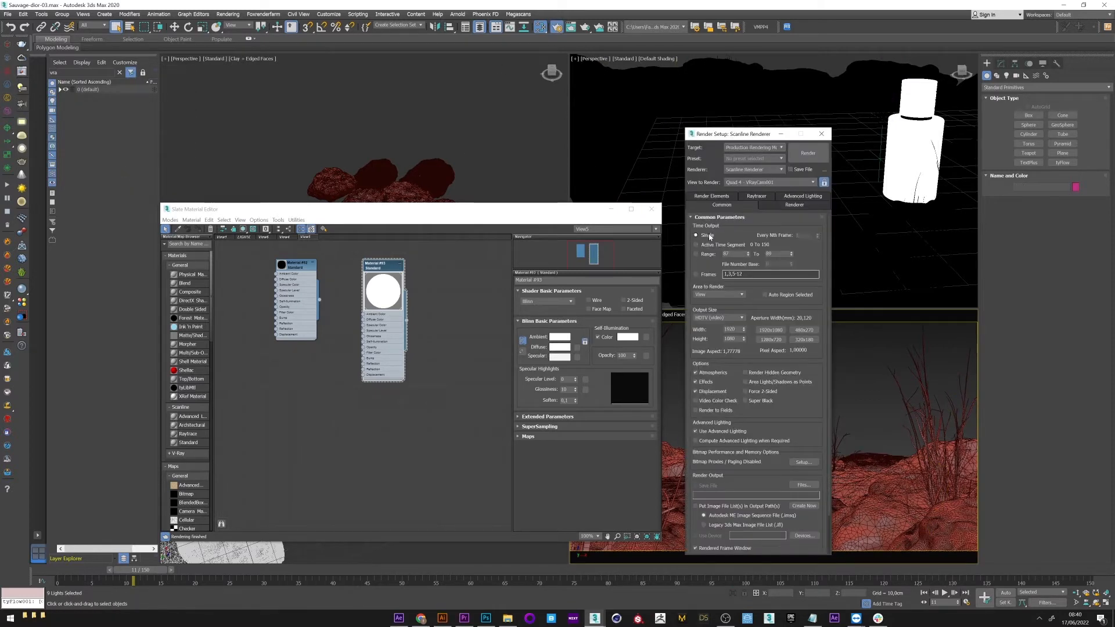
pyautogui.click(711, 196)
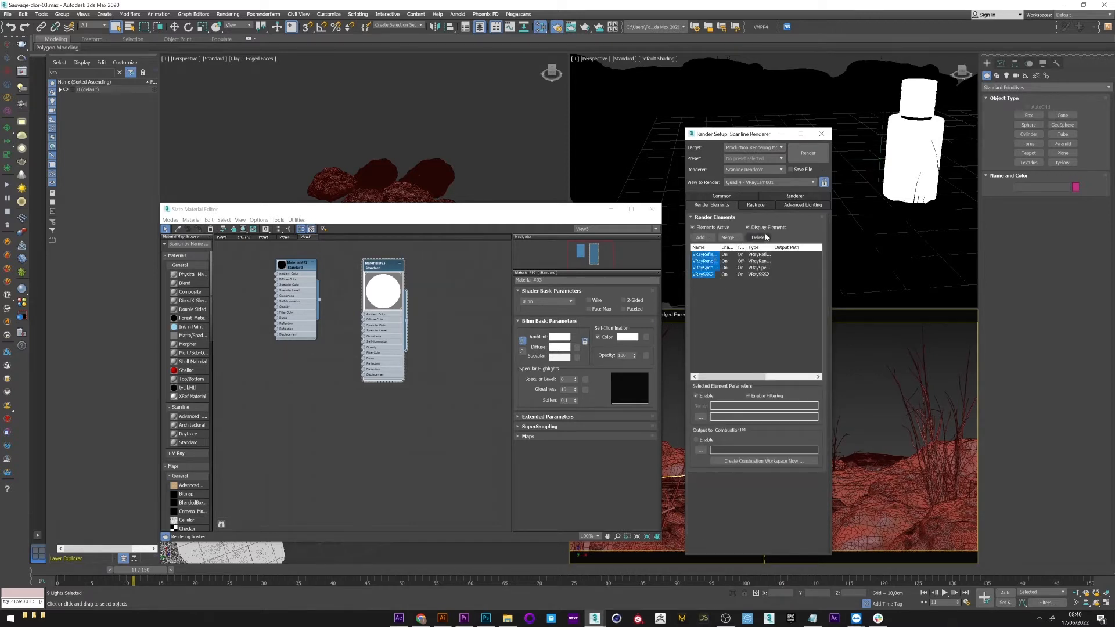
# Step: Render a single test frame of the black and white scene from VRayCam001
pyautogui.click(730, 194)
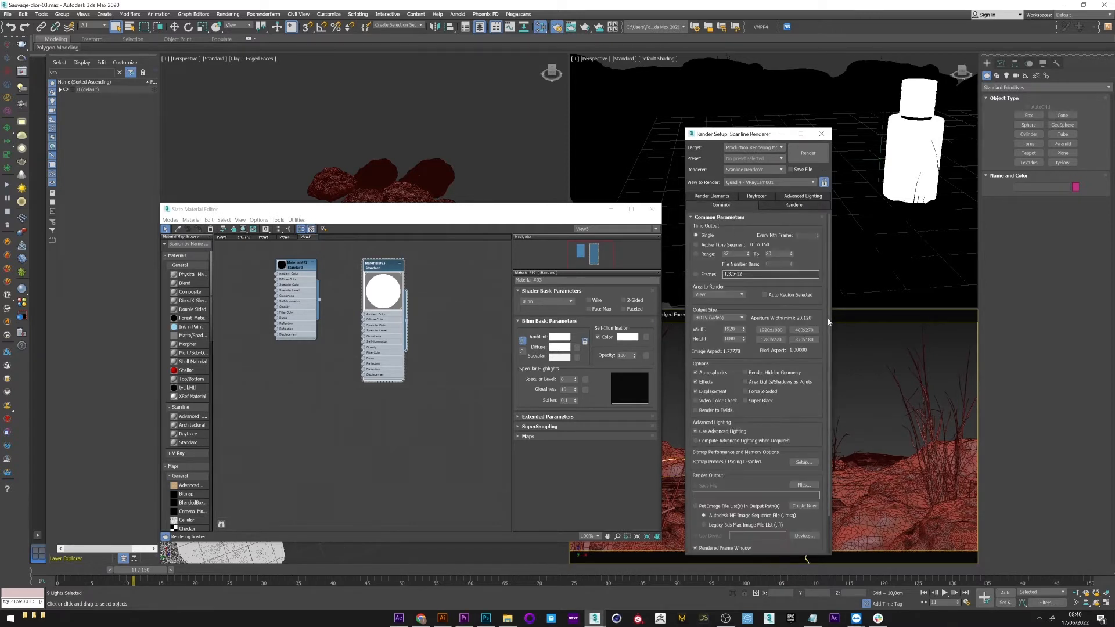
pyautogui.scroll(-2, 823, 322)
pyautogui.click(808, 153)
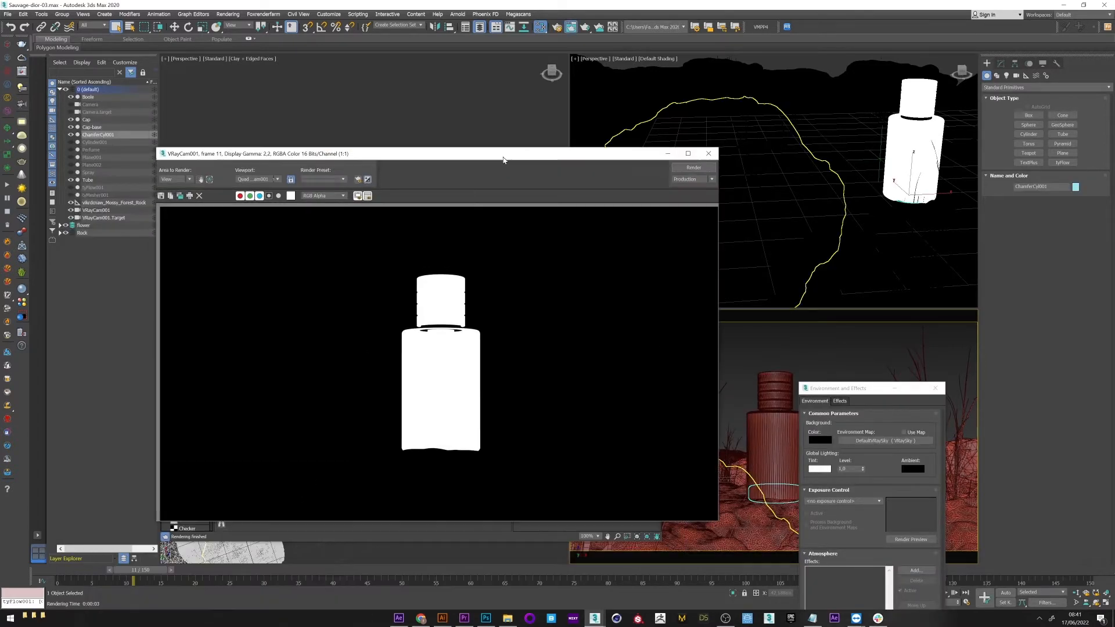
pyautogui.moveTo(603, 157); pyautogui.dragTo(594, 94)
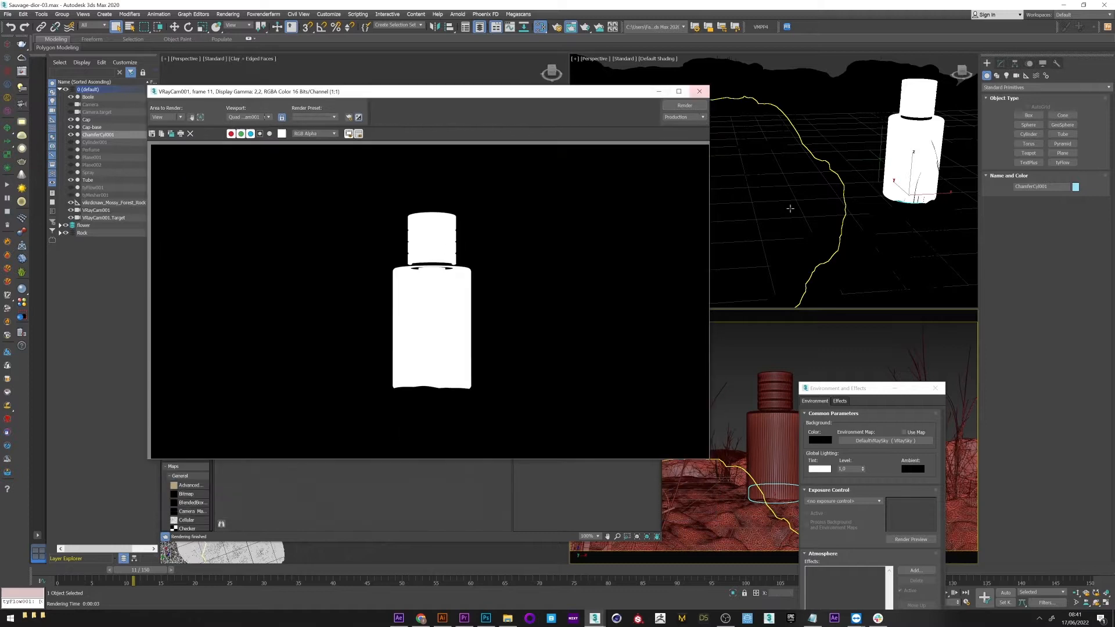
# Step: Set the render time output to the active time segment, 0 to 150
pyautogui.click(557, 30)
pyautogui.click(697, 255)
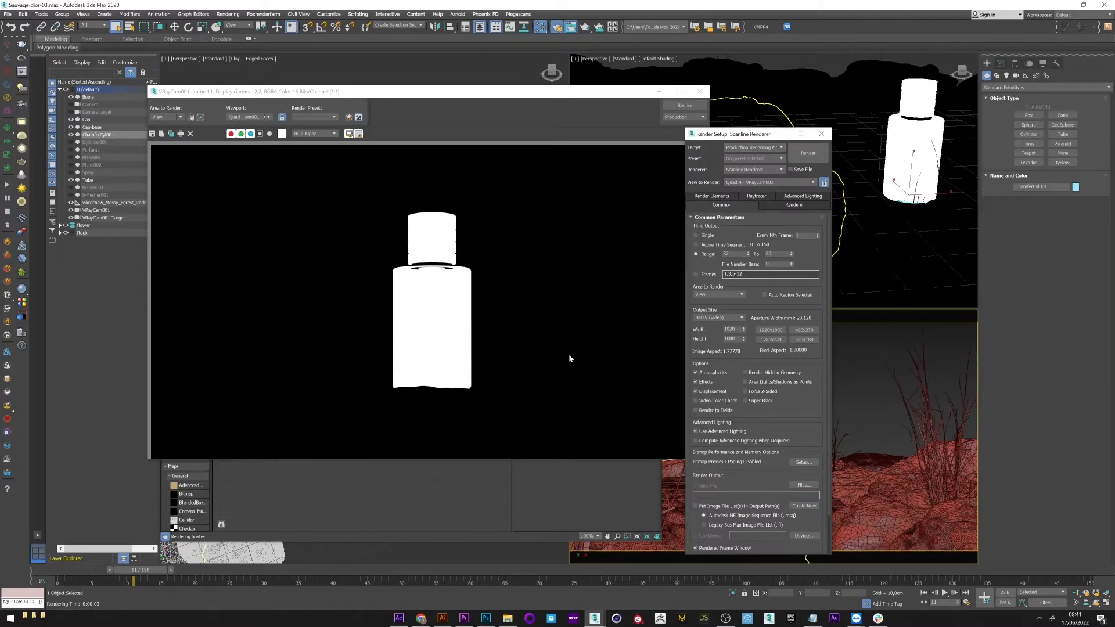
pyautogui.moveTo(59, 575); pyautogui.dragTo(244, 571)
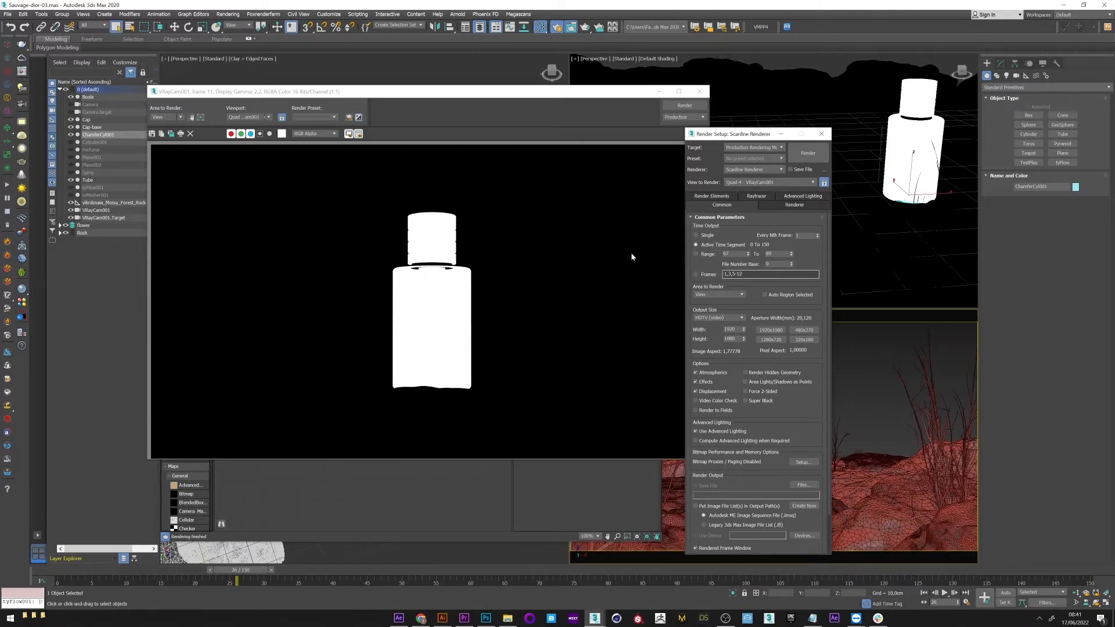
# Step: Choose a render output location by creating and opening a new desktop folder named "camera"
pyautogui.scroll(-2, 818, 290)
pyautogui.click(807, 441)
pyautogui.click(548, 175)
pyautogui.write('camera')
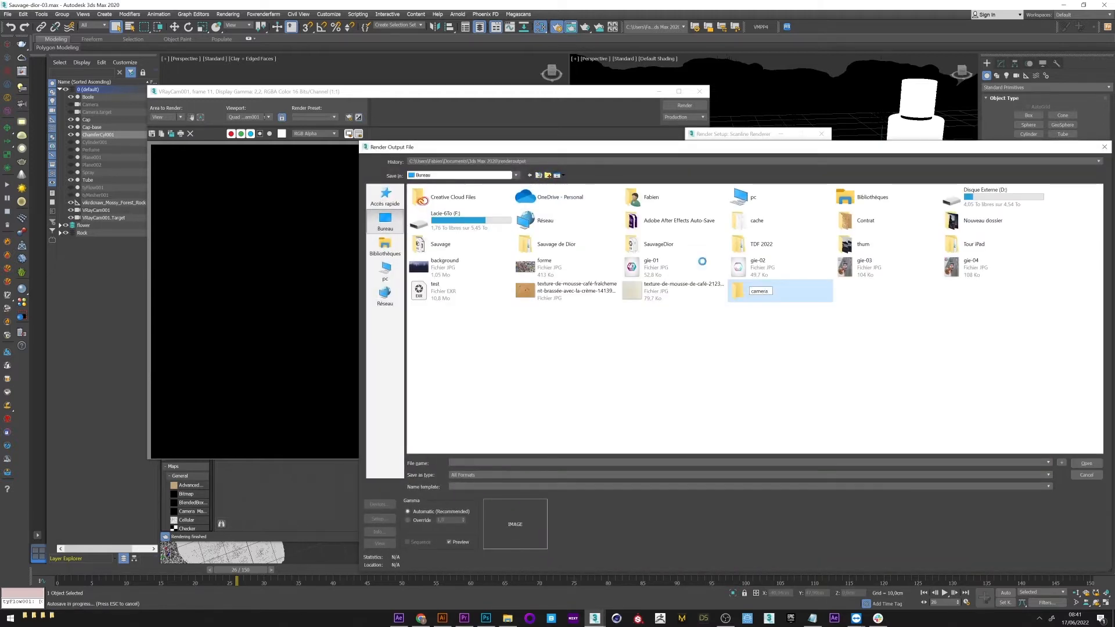
pyautogui.press('Return')
pyautogui.press('Return')
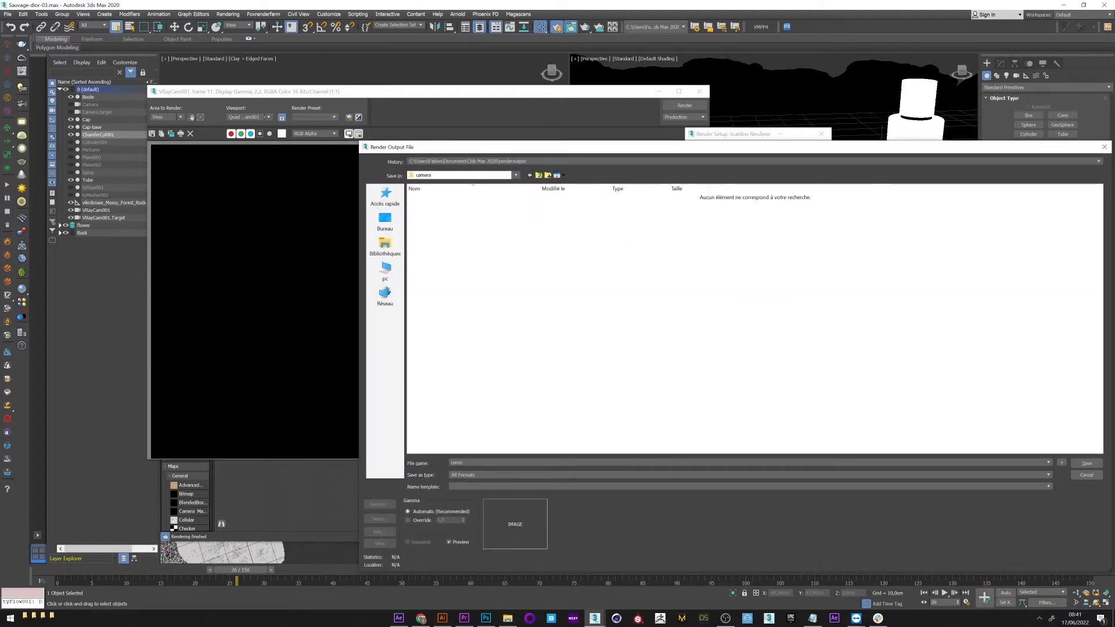
# Step: Save the render output as "camera" in RPF format with the Z Depth channel and render the sequence
pyautogui.click(475, 475)
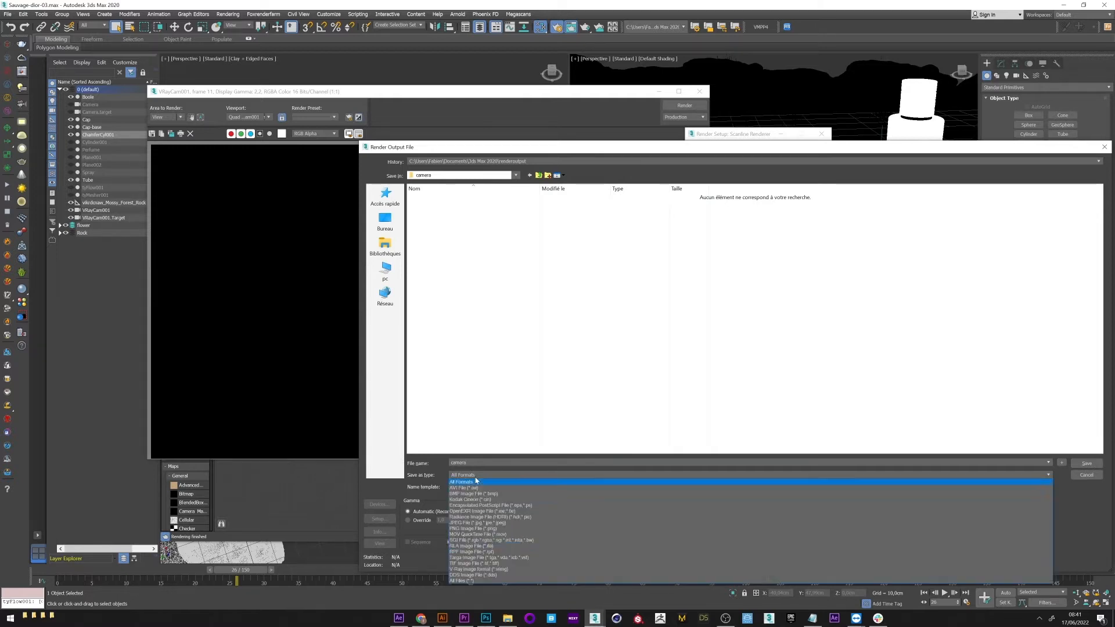
pyautogui.click(460, 552)
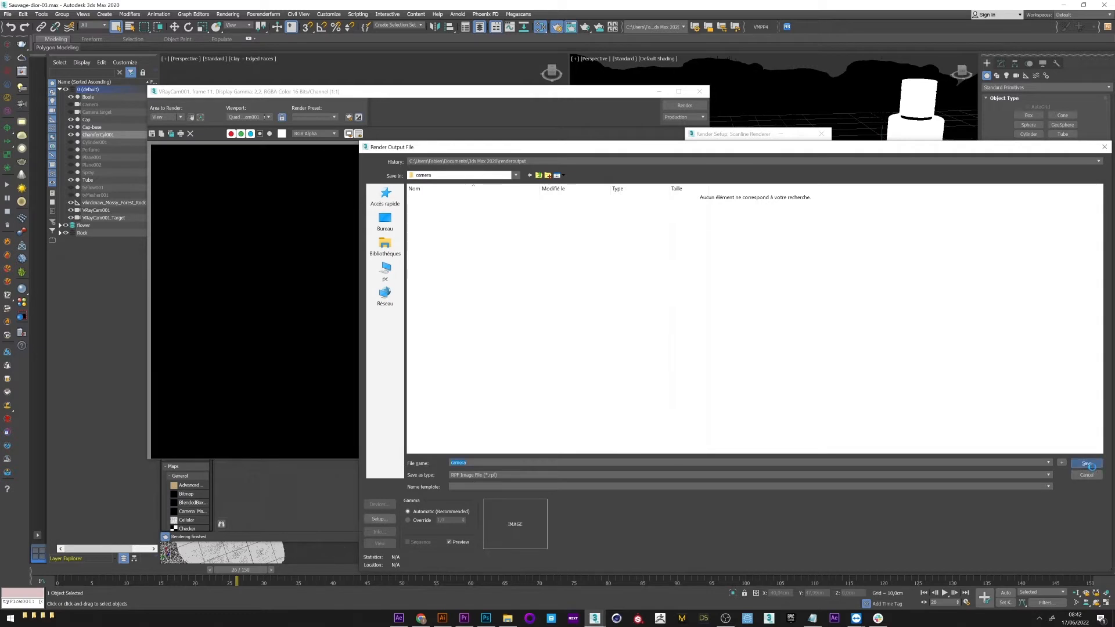
pyautogui.click(1087, 463)
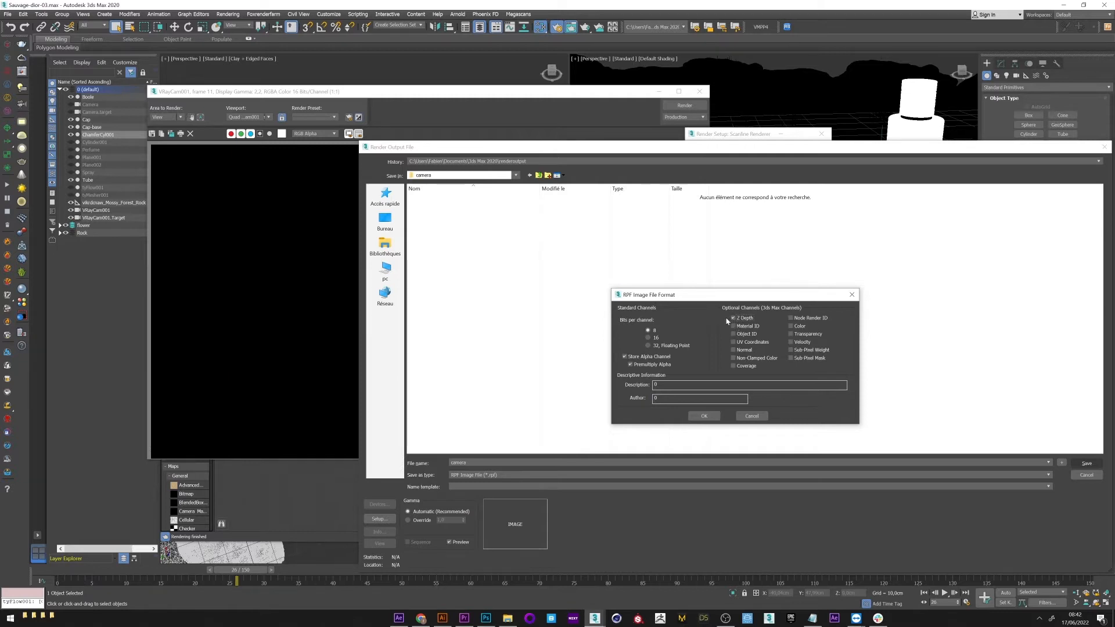
pyautogui.click(705, 416)
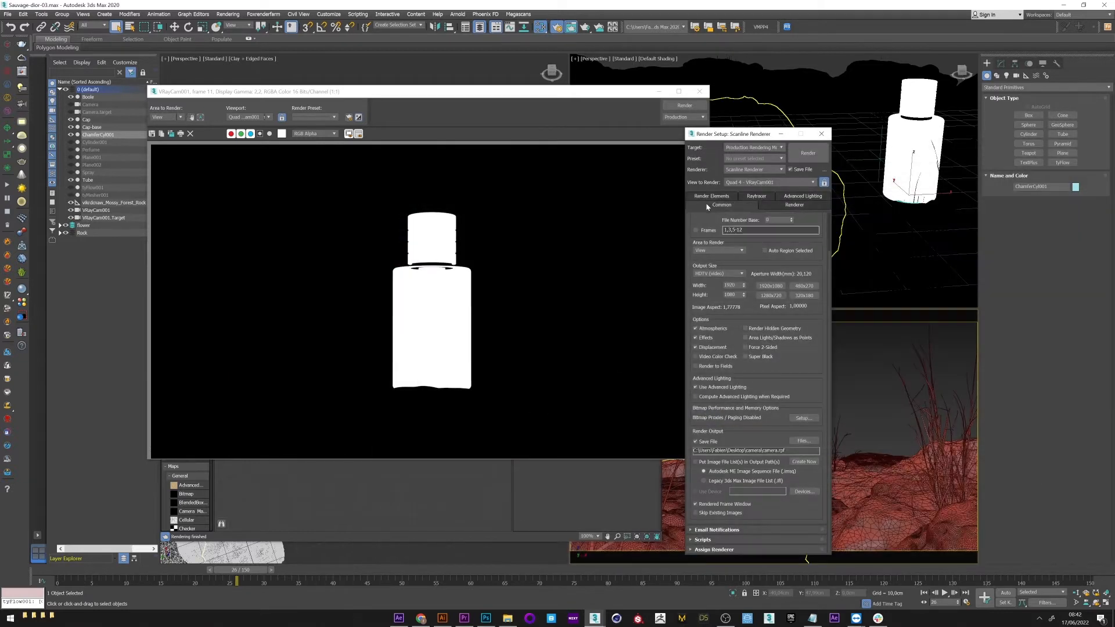
pyautogui.click(800, 154)
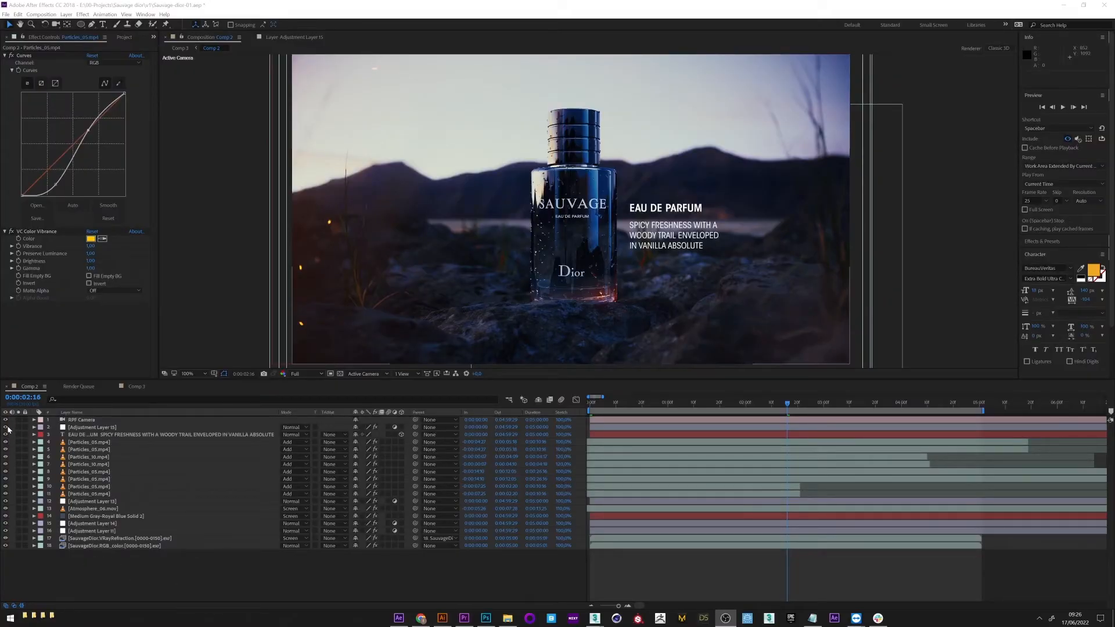
# Step: In the After Effects composition, hide all layers and show only the SauvageDior.RGB_color layer
pyautogui.moveTo(6, 422); pyautogui.dragTo(5, 512)
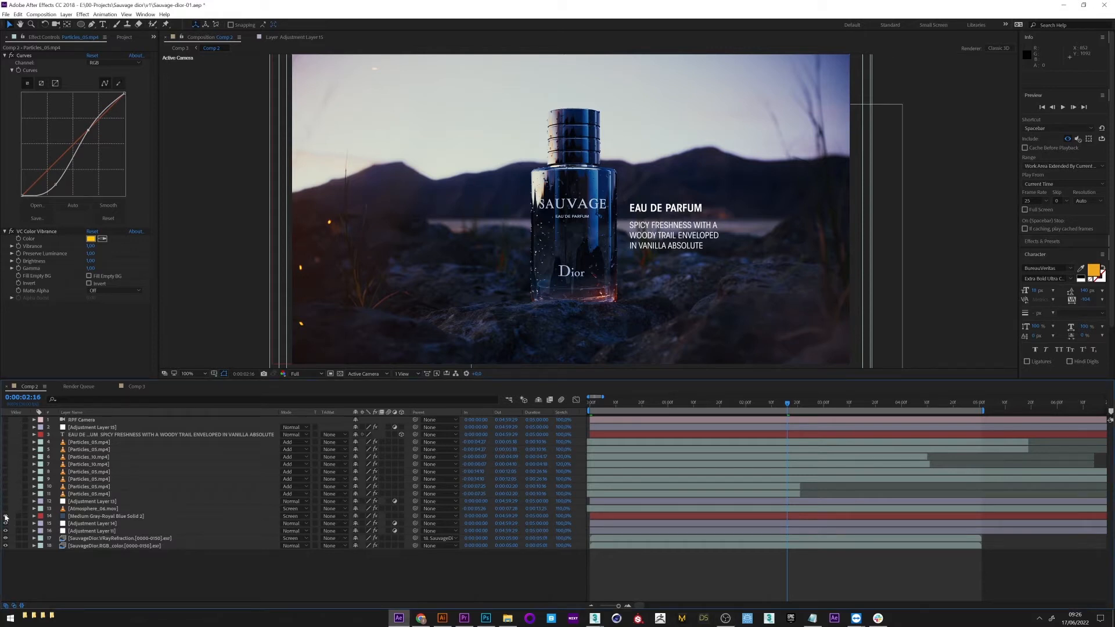
pyautogui.click(4, 545)
pyautogui.click(125, 546)
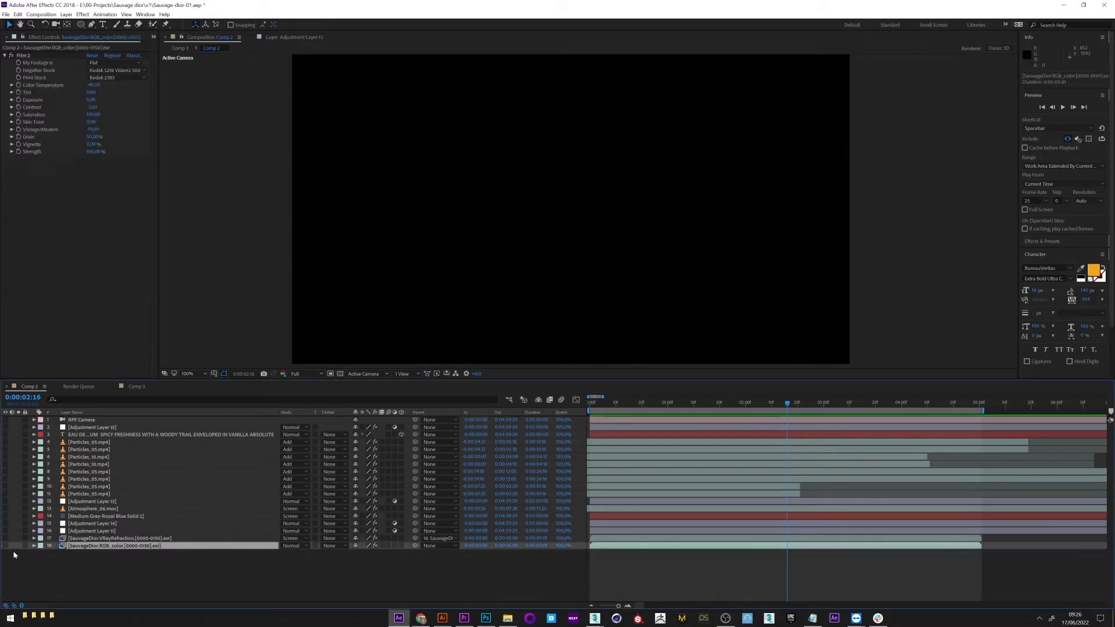
pyautogui.click(6, 546)
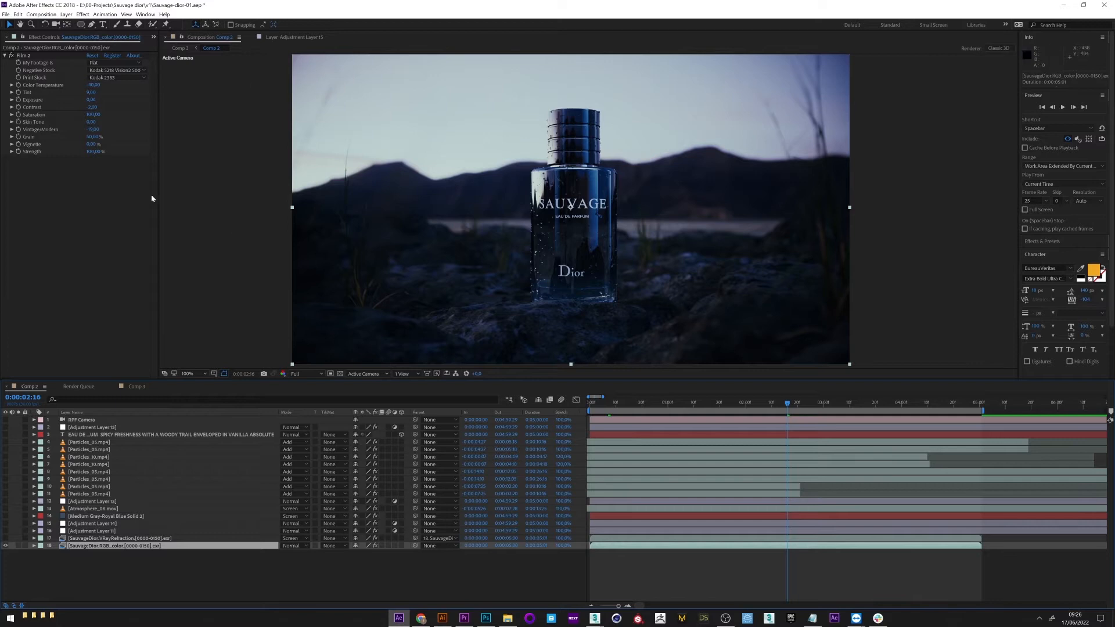
# Step: Toggle the film effect on the RGB_color layer off and on to compare the grading
pyautogui.click(11, 55)
pyautogui.click(11, 55)
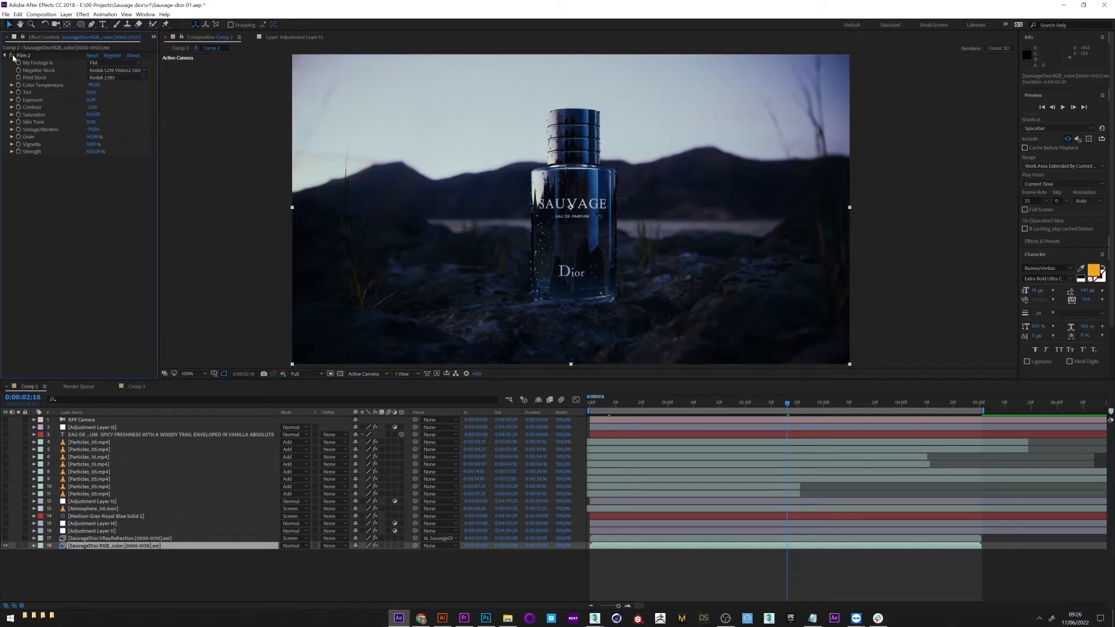
# Step: Select the SauvageDior.VRayRefraction layer and make it visible over the RGB_color layer
pyautogui.click(90, 538)
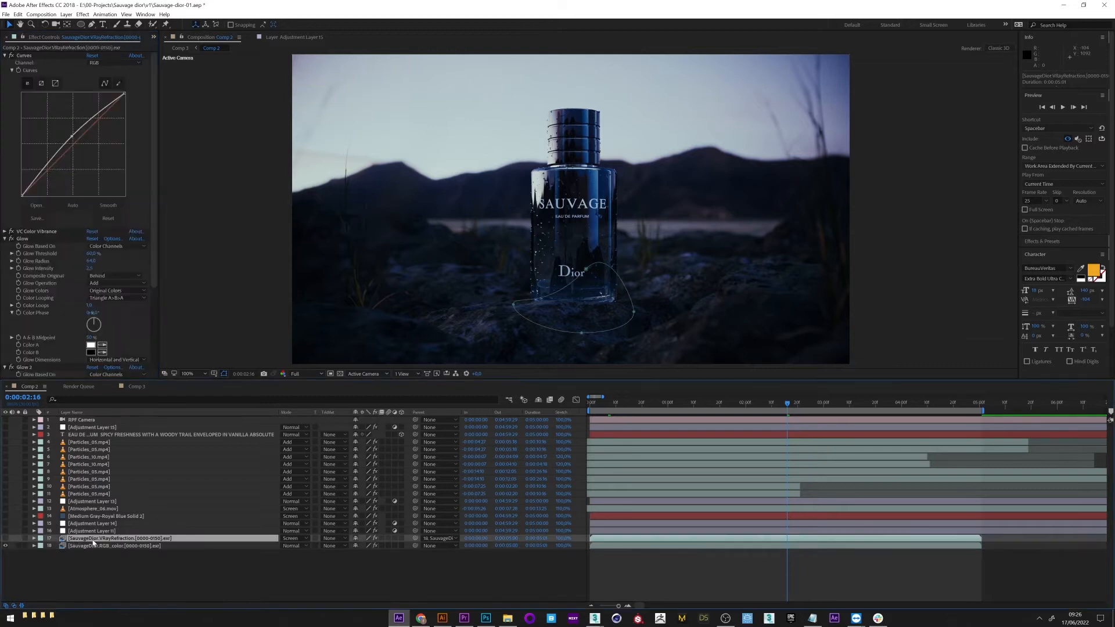
pyautogui.click(6, 539)
# Step: Try drawing an extra elliptical mask over the bottle's upper right side on the VRayRefraction layer and undo it
pyautogui.click(81, 24)
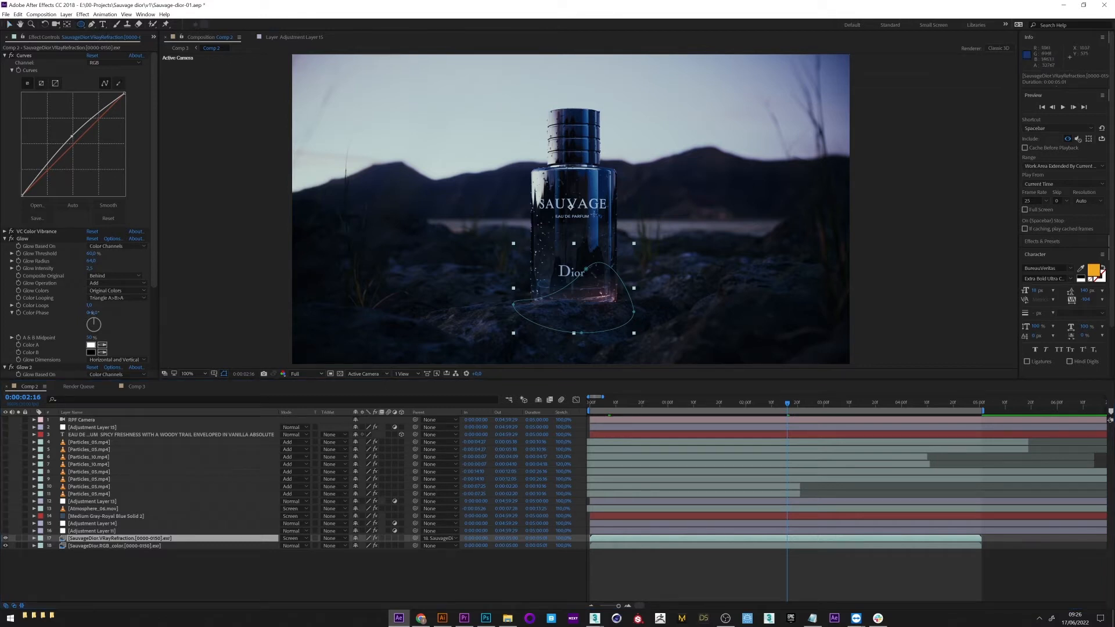
pyautogui.moveTo(562, 182); pyautogui.dragTo(655, 249)
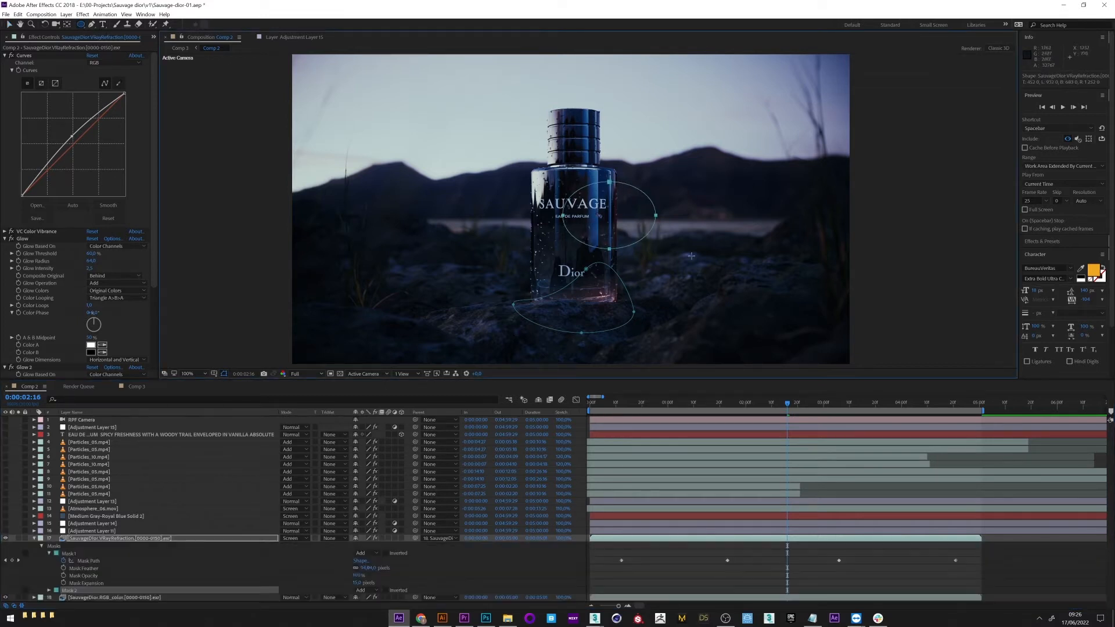
pyautogui.hotkey('ctrl', 'z')
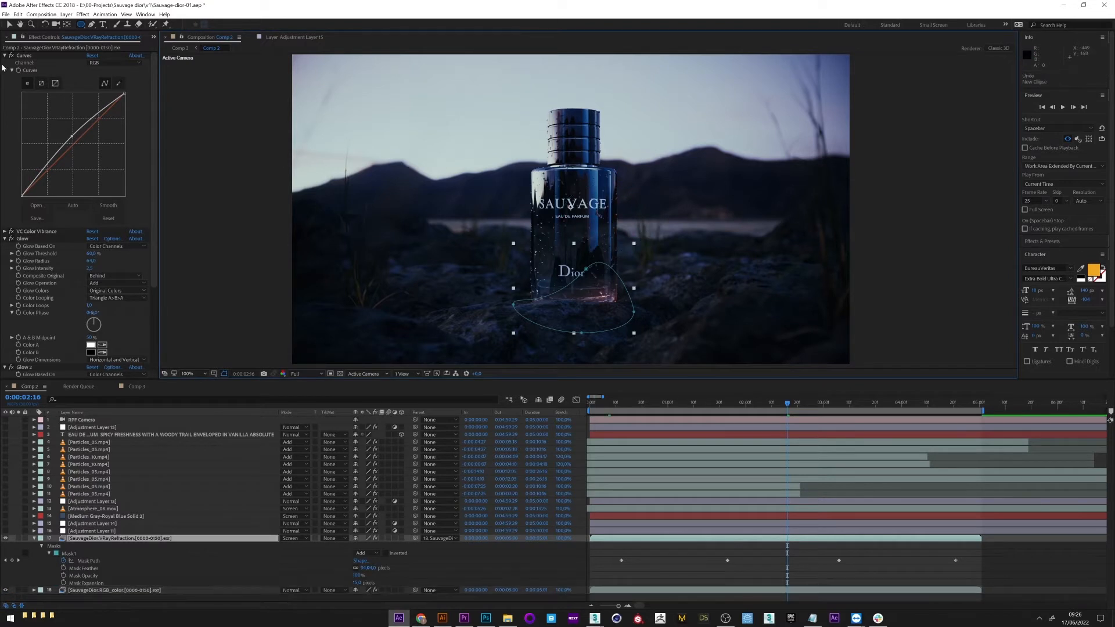
# Step: Examine the VC Color Vibrance and Glow settings on the VRayRefraction layer and collapse its mask properties
pyautogui.scroll(-3, 7, 128)
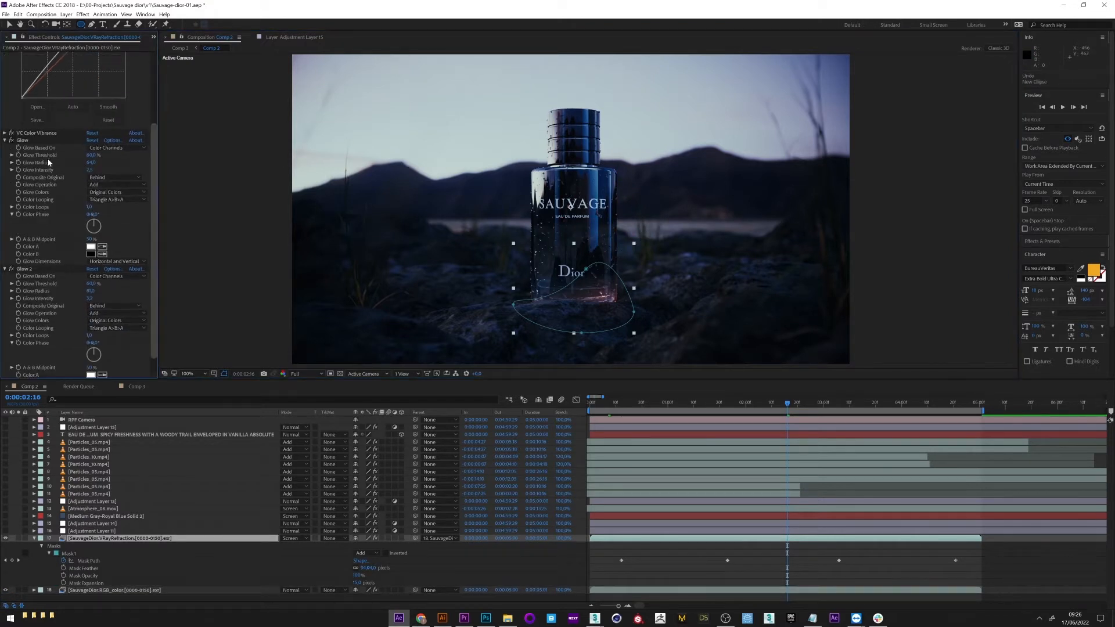
pyautogui.click(5, 133)
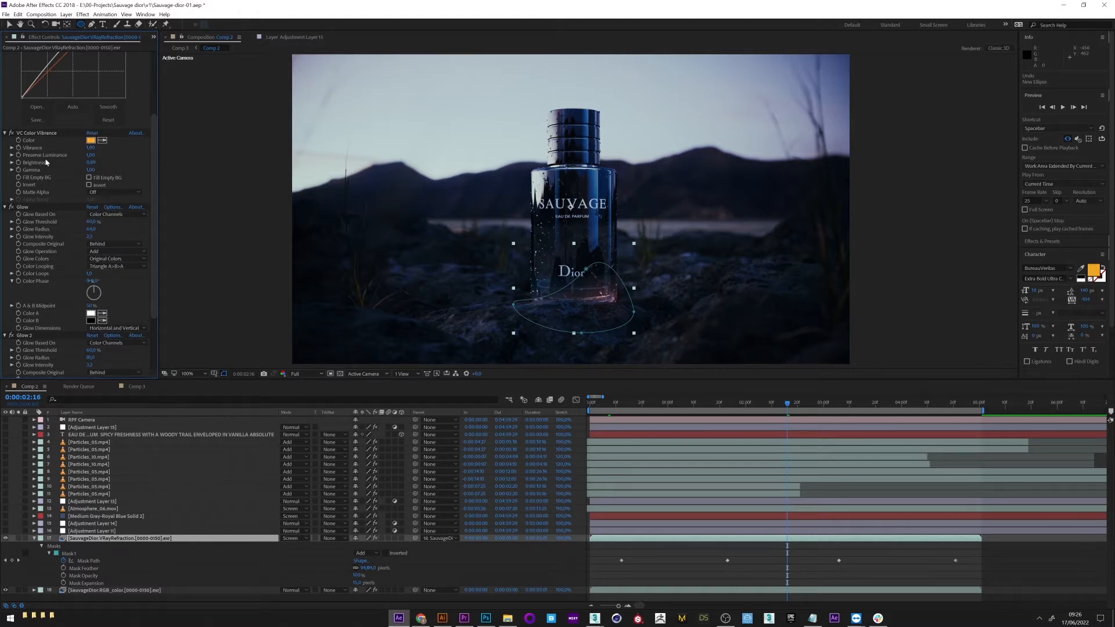
pyautogui.click(33, 539)
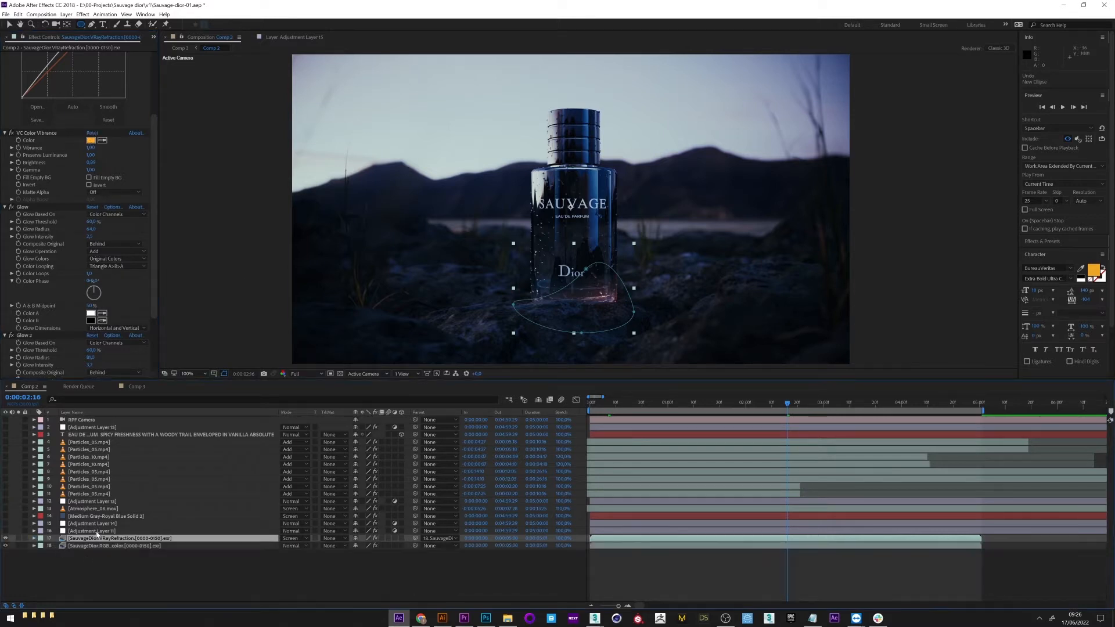
# Step: Show Adjustment Layer 11, Adjustment Layer 14 and the Medium Gray-Royal Blue Solid 2 flare layer
pyautogui.click(95, 532)
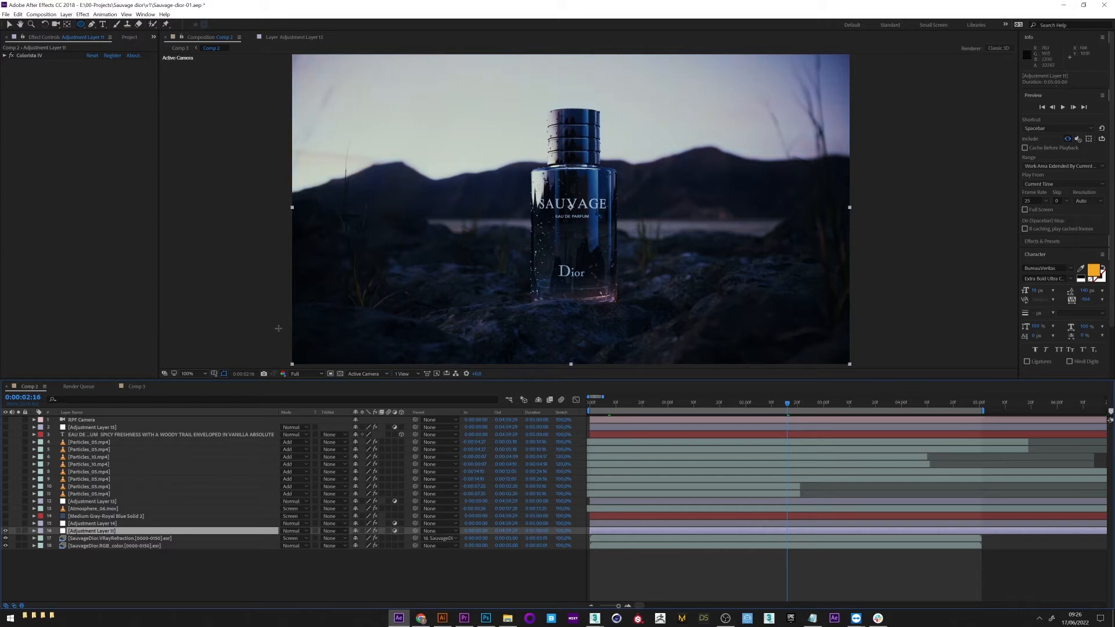
pyautogui.click(4, 524)
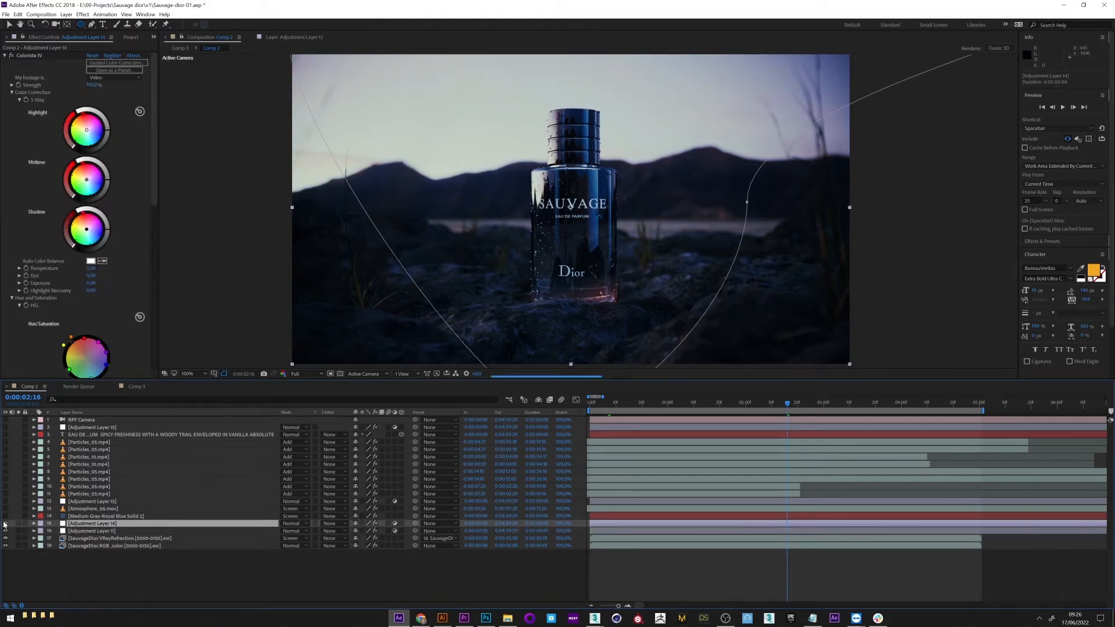
pyautogui.click(92, 516)
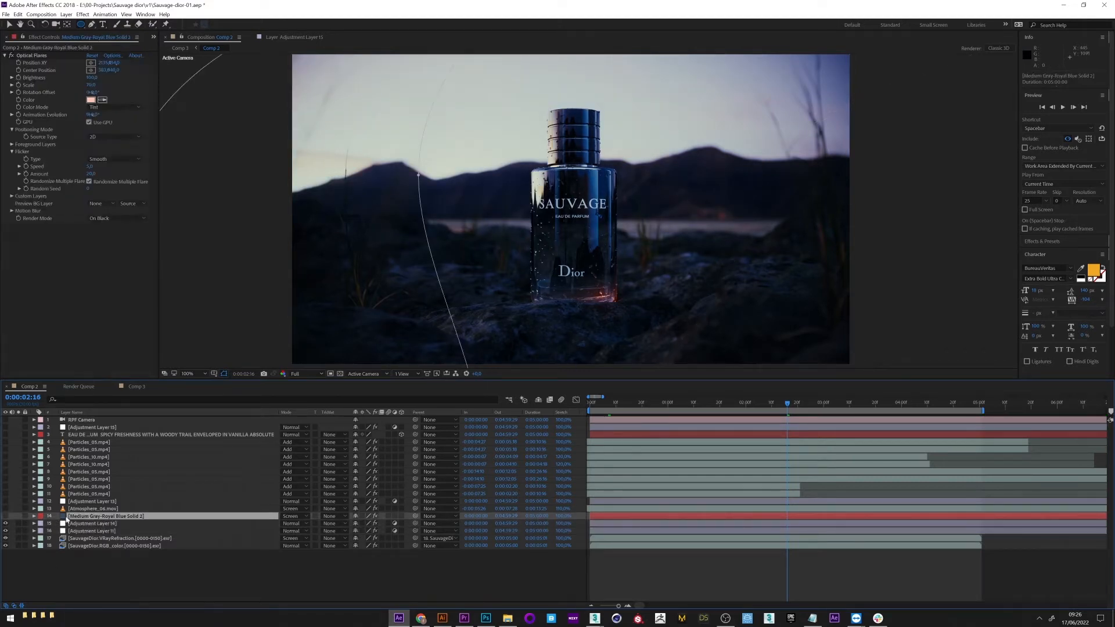
pyautogui.click(5, 516)
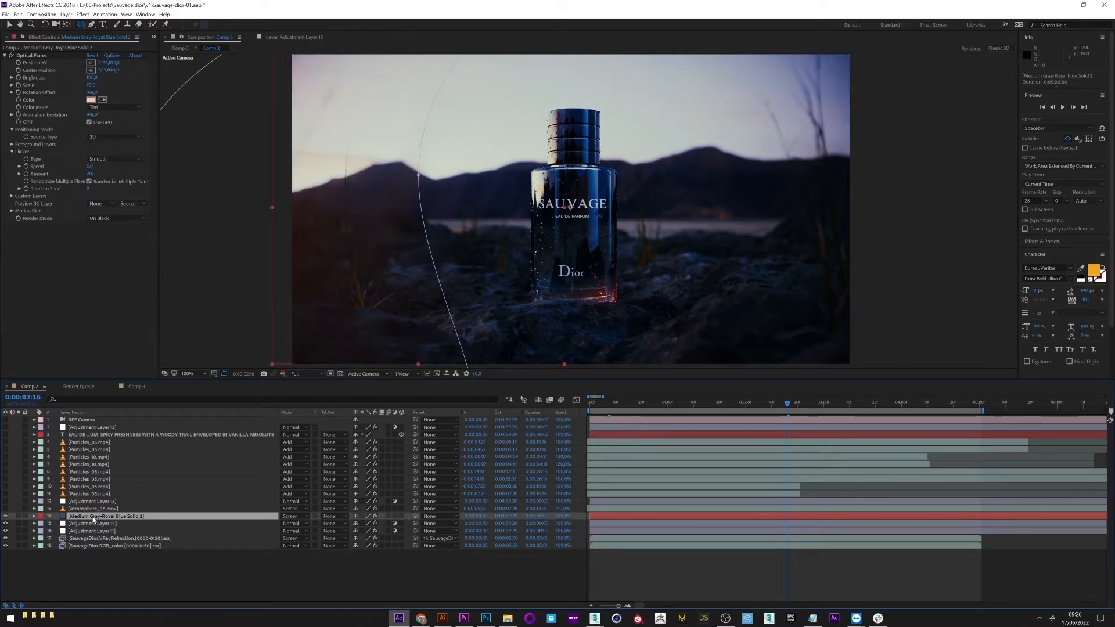
# Step: Increase the scale of the Optical Flares effect and browse the flare presets in its options, keeping the current flare
pyautogui.moveTo(91, 85); pyautogui.dragTo(91, 85)
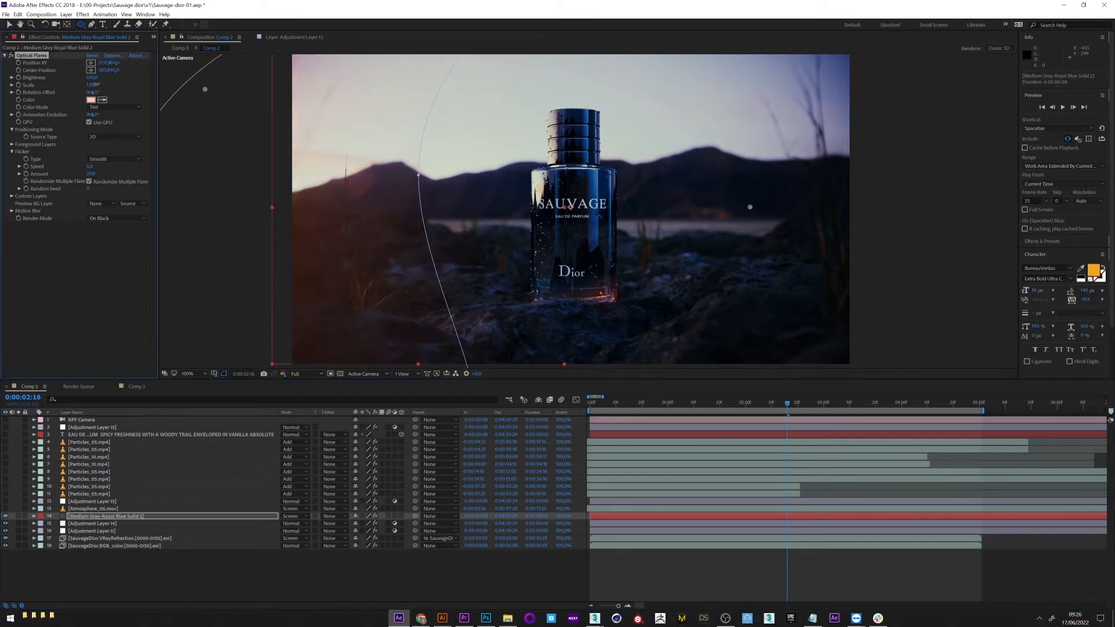
pyautogui.click(113, 55)
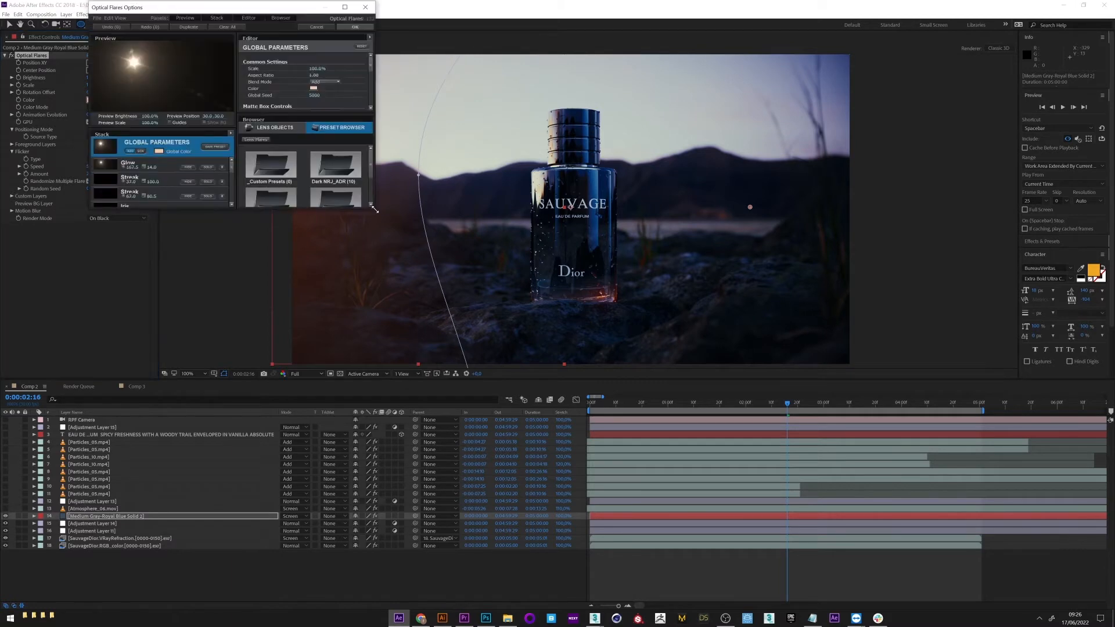
pyautogui.moveTo(375, 208); pyautogui.dragTo(546, 356)
pyautogui.moveTo(190, 96); pyautogui.dragTo(196, 124)
pyautogui.doubleClick(459, 239)
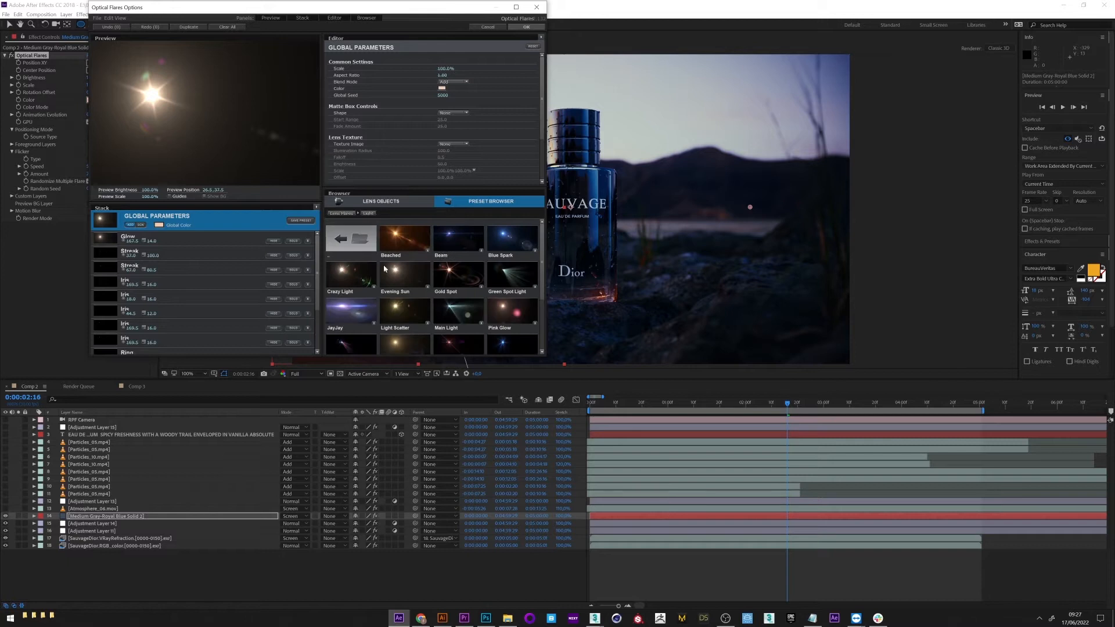
pyautogui.click(526, 27)
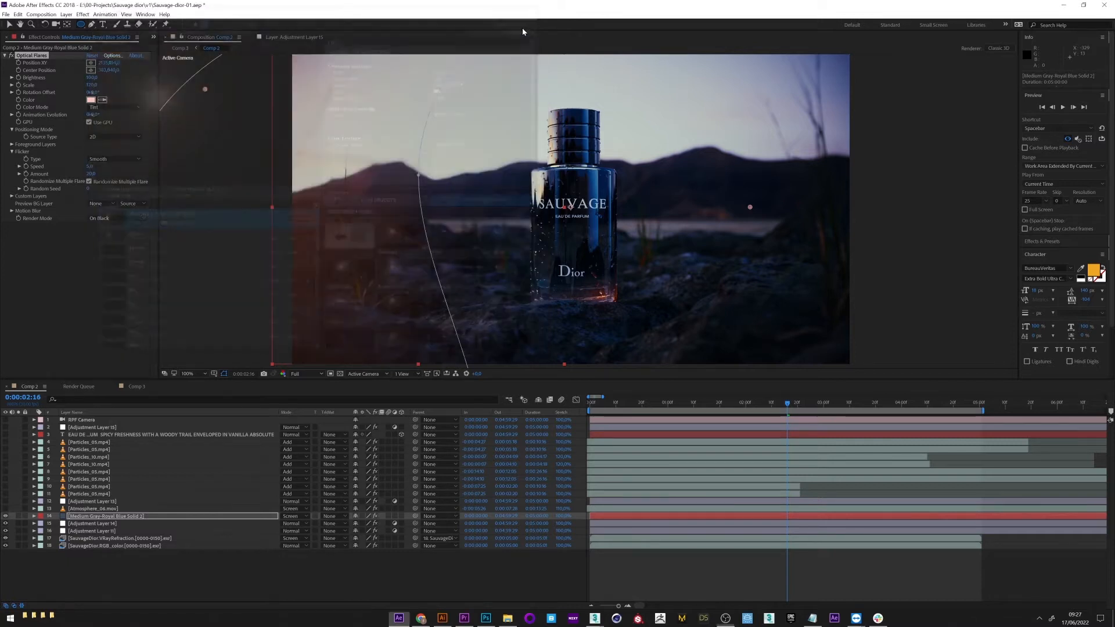
# Step: Check the flare's tint colour and try moving the solid's mask point toward the bottle, undoing the move
pyautogui.click(90, 99)
pyautogui.click(158, 123)
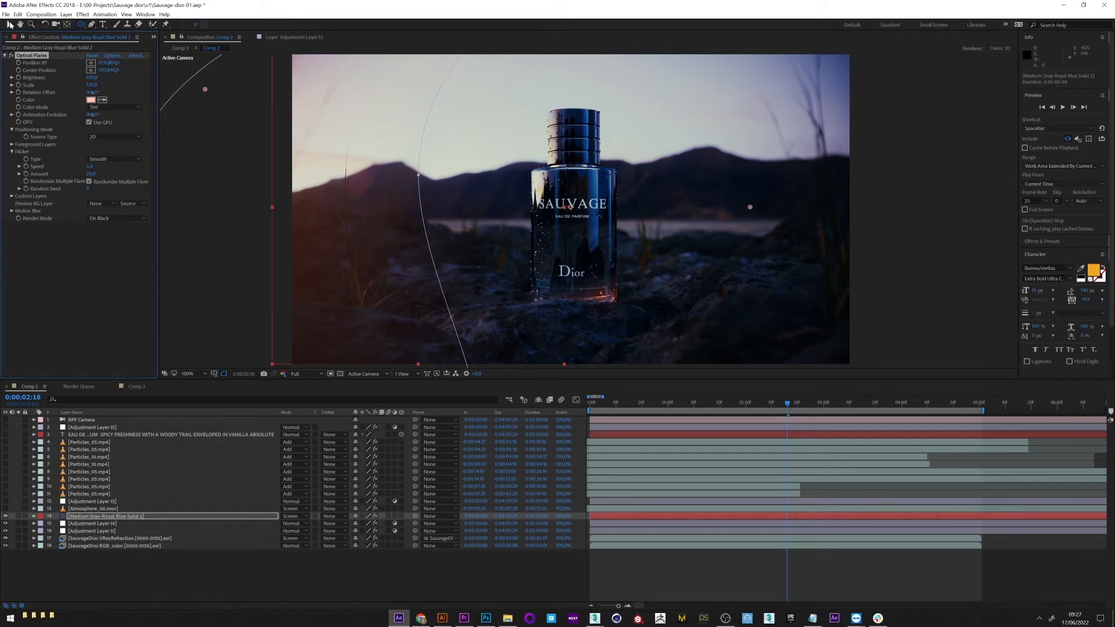
pyautogui.click(79, 25)
pyautogui.press('v')
pyautogui.moveTo(418, 176); pyautogui.dragTo(526, 198)
pyautogui.hotkey('ctrl', 'z')
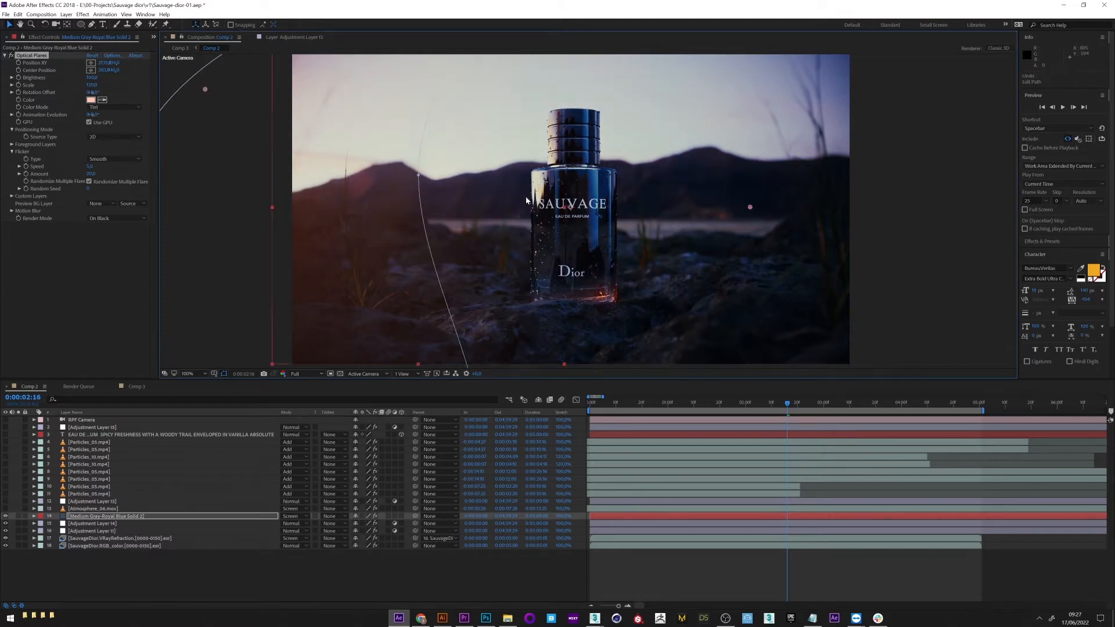
# Step: Select Adjustment Layer 13 and make it visible in the composition
pyautogui.click(83, 516)
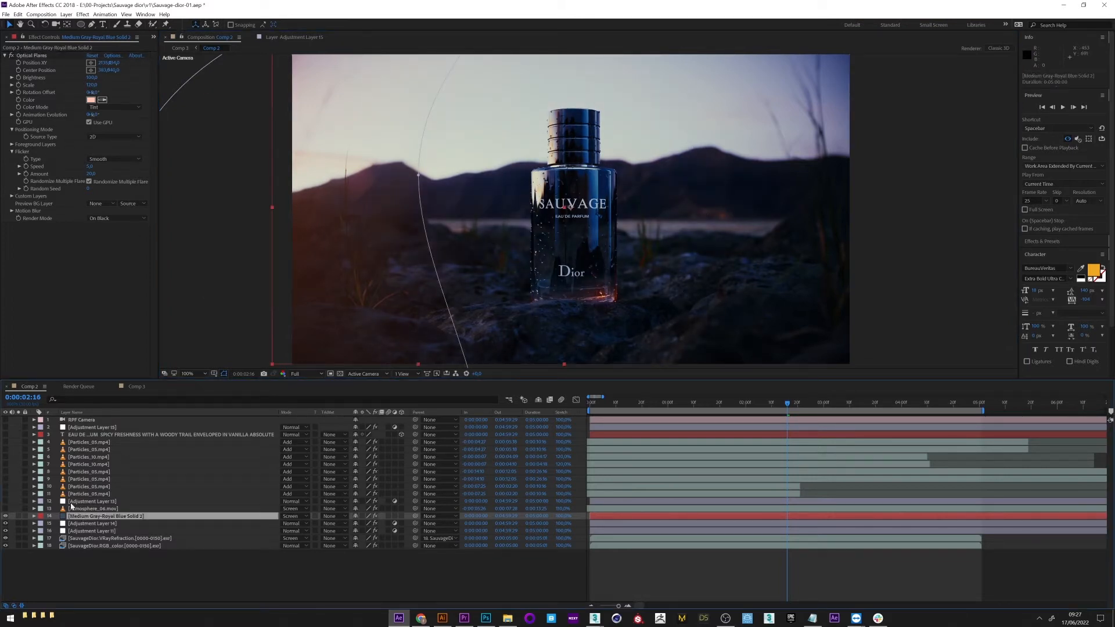
pyautogui.click(82, 502)
pyautogui.click(5, 502)
# Step: Preview the Atmosphere_06.mov footage on its own, then show its layer in the composition at 0:00:00:21
pyautogui.doubleClick(81, 510)
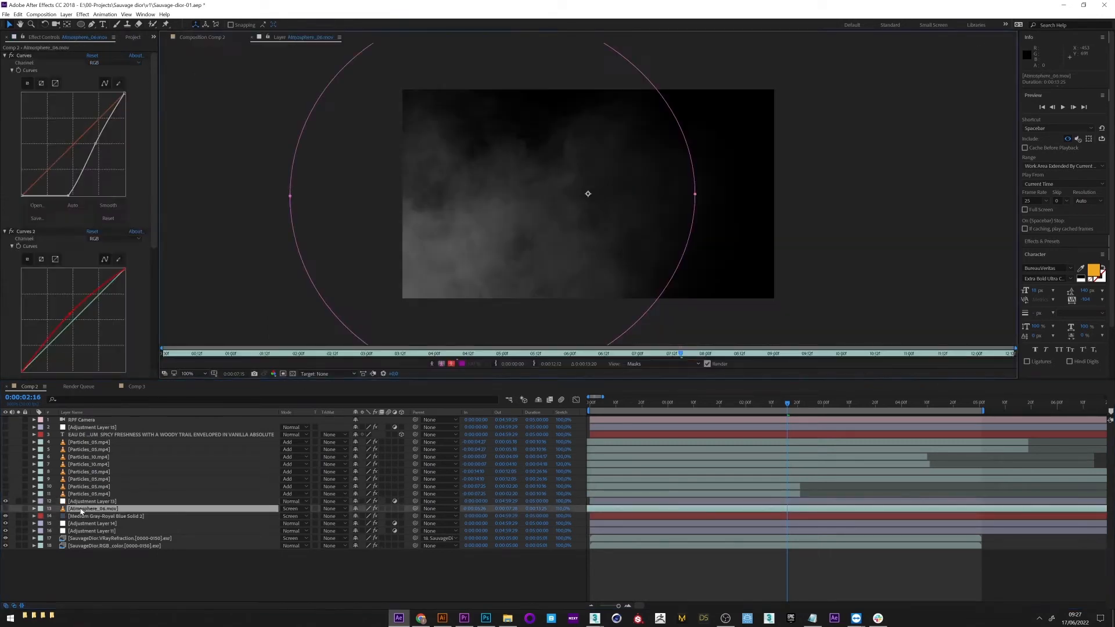
pyautogui.moveTo(181, 355); pyautogui.dragTo(281, 338)
pyautogui.click(195, 38)
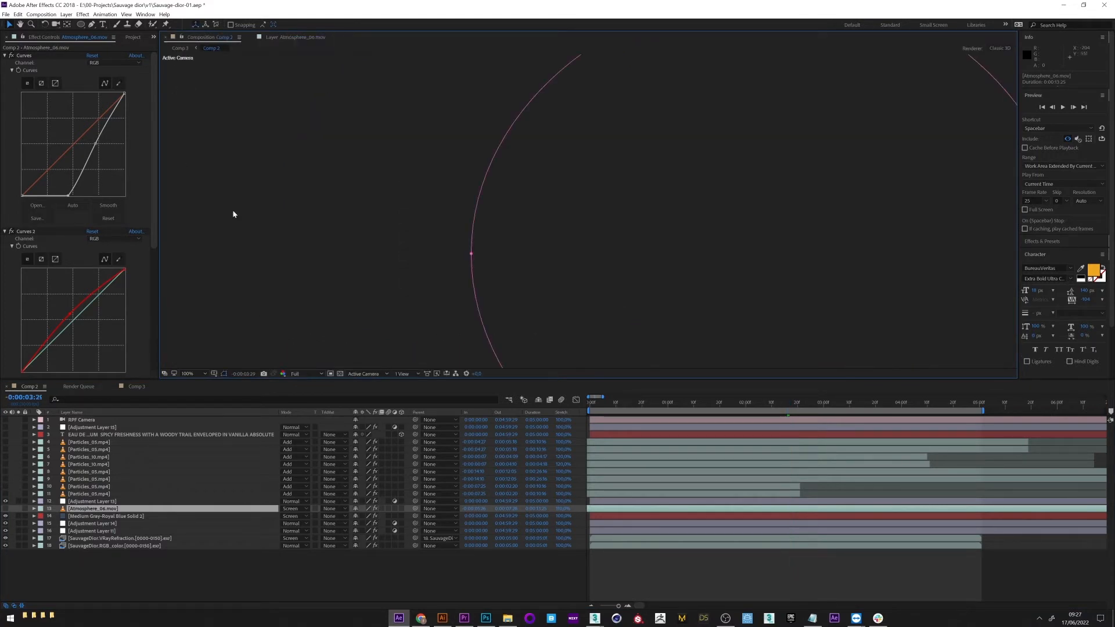
pyautogui.click(645, 410)
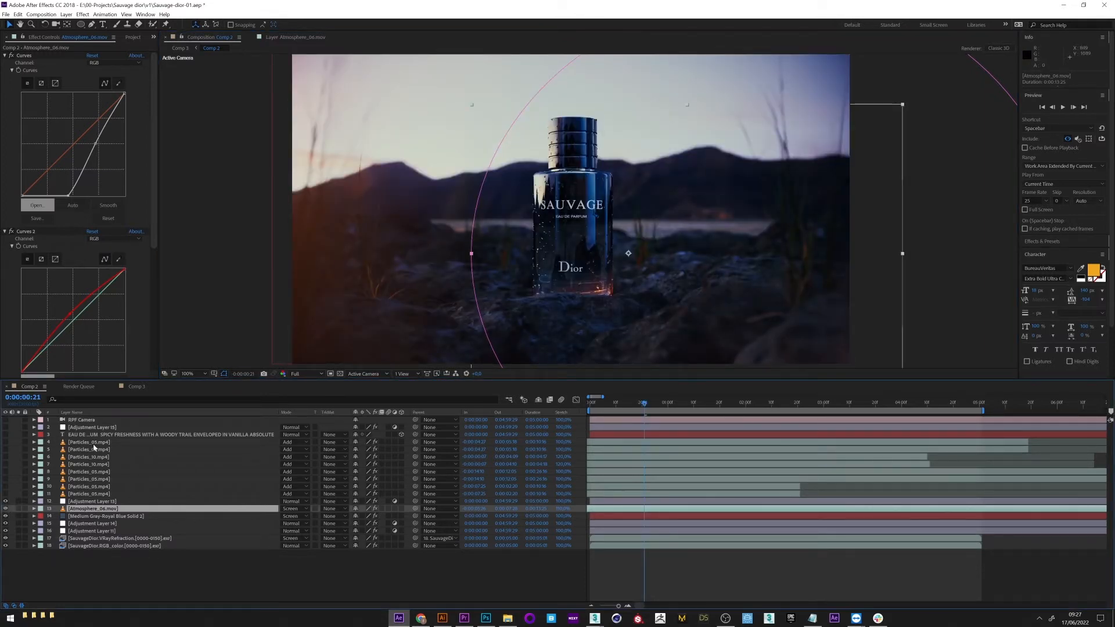
# Step: Show all the Particles layers and preview the particle footage of layer 9 on its own
pyautogui.click(9, 443)
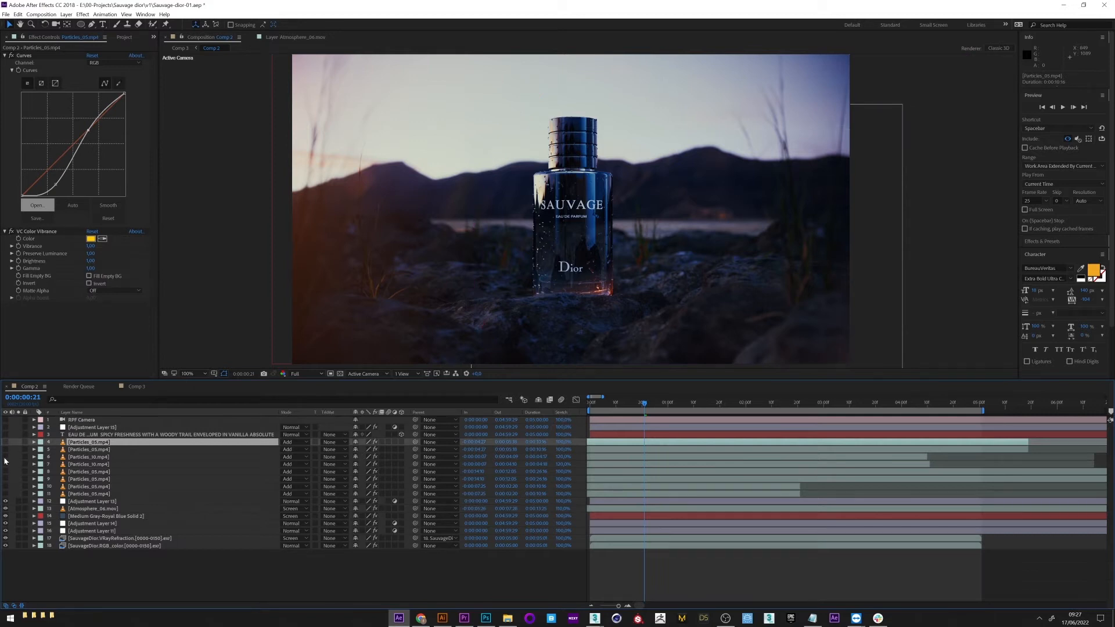
pyautogui.doubleClick(93, 479)
pyautogui.press('space')
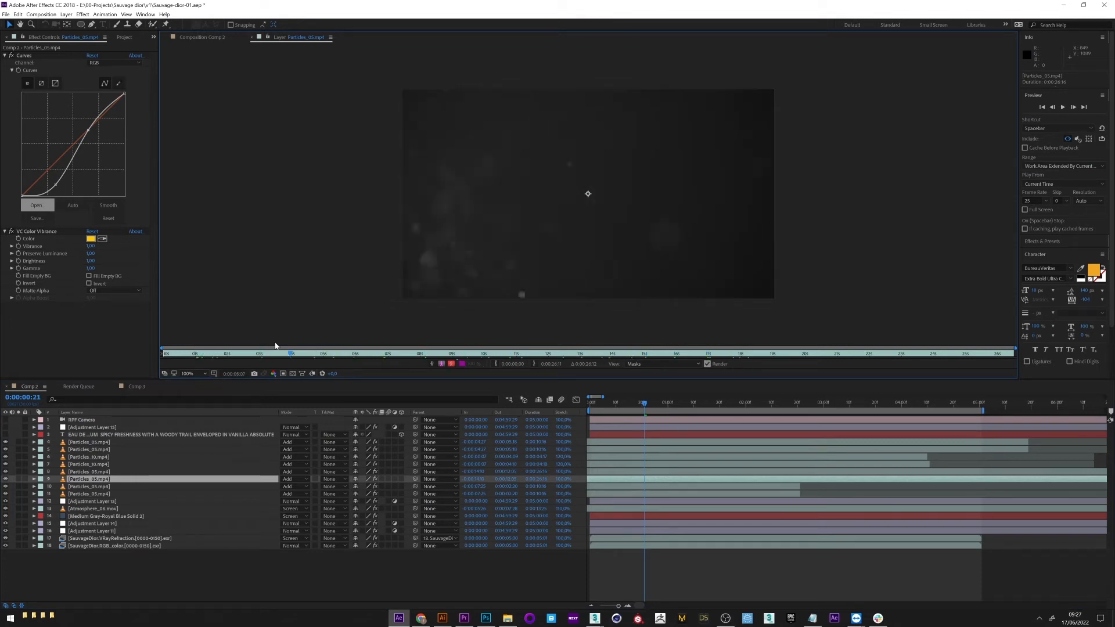
# Step: View the particles in the composition at 0:00:01:00, then hide all the Particles layers
pyautogui.click(198, 37)
pyautogui.click(668, 403)
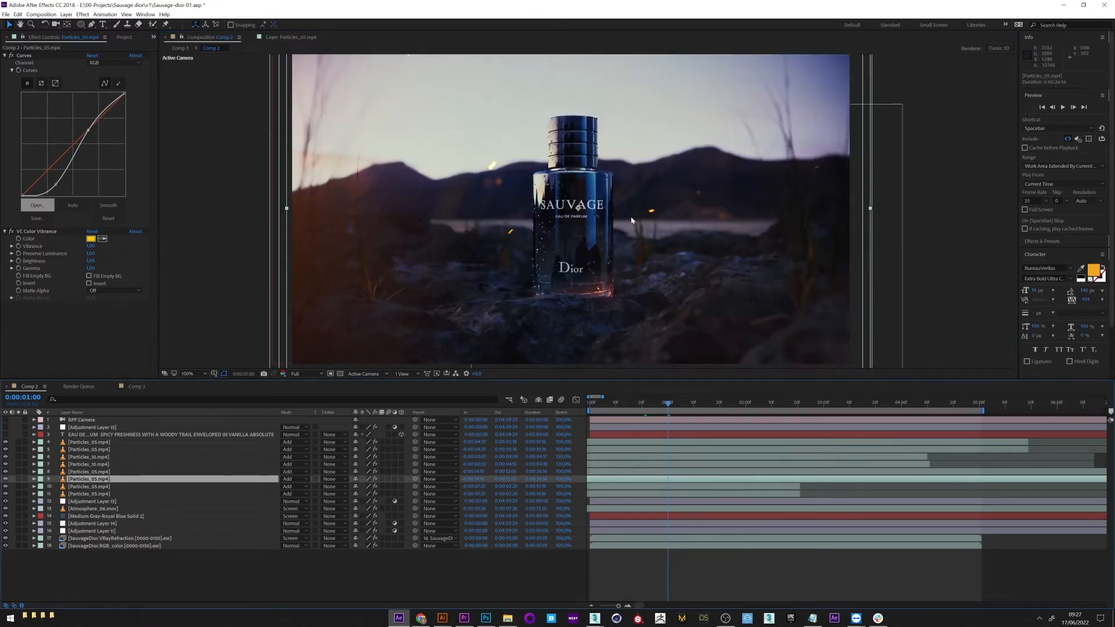
pyautogui.click(6, 495)
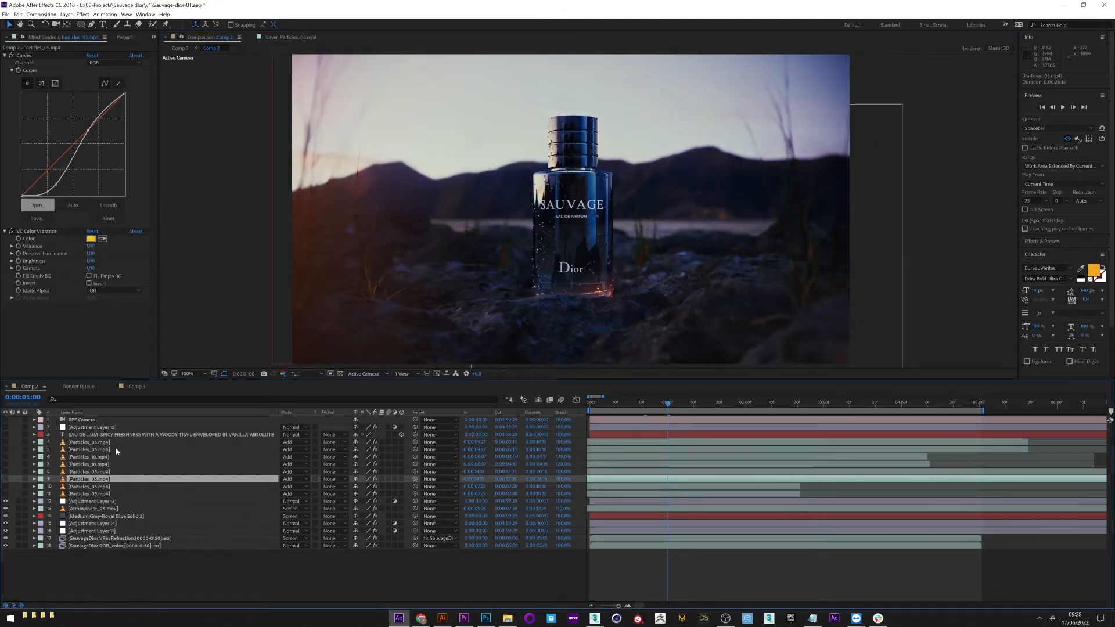
# Step: Show Adjustment Layer 15 and inspect its Sharpen effect on the bottle at 200% magnification
pyautogui.click(80, 428)
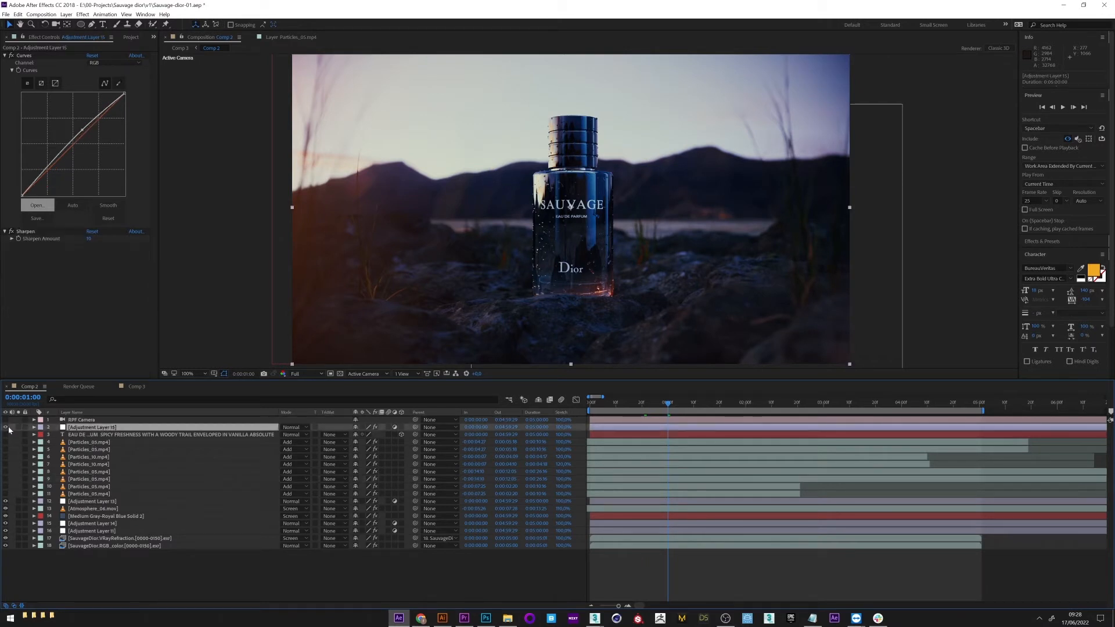
pyautogui.click(5, 428)
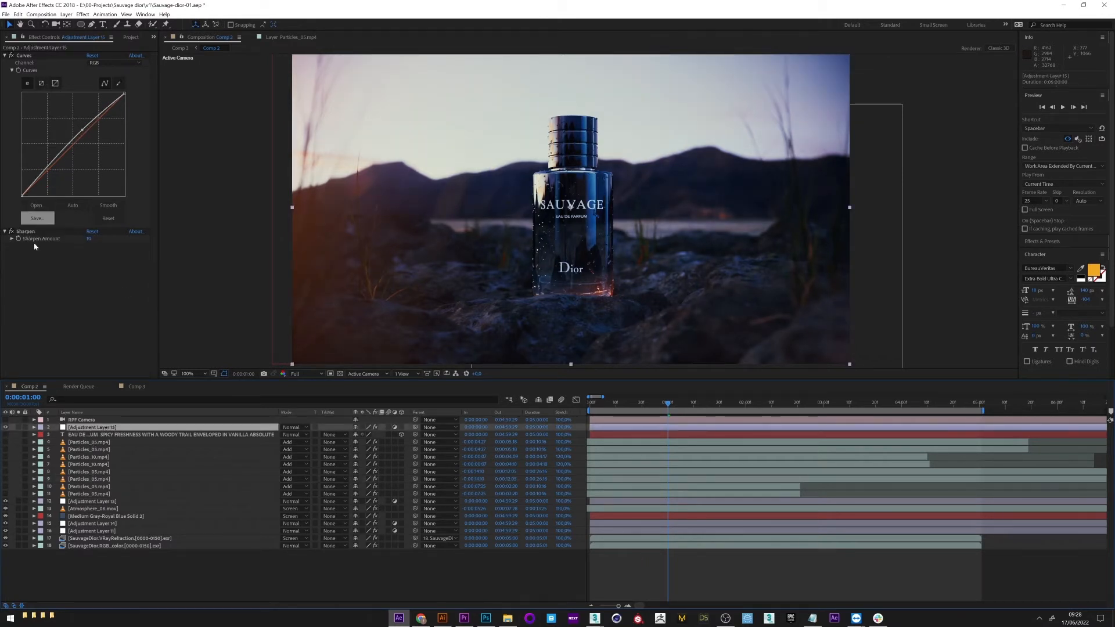
pyautogui.press('.')
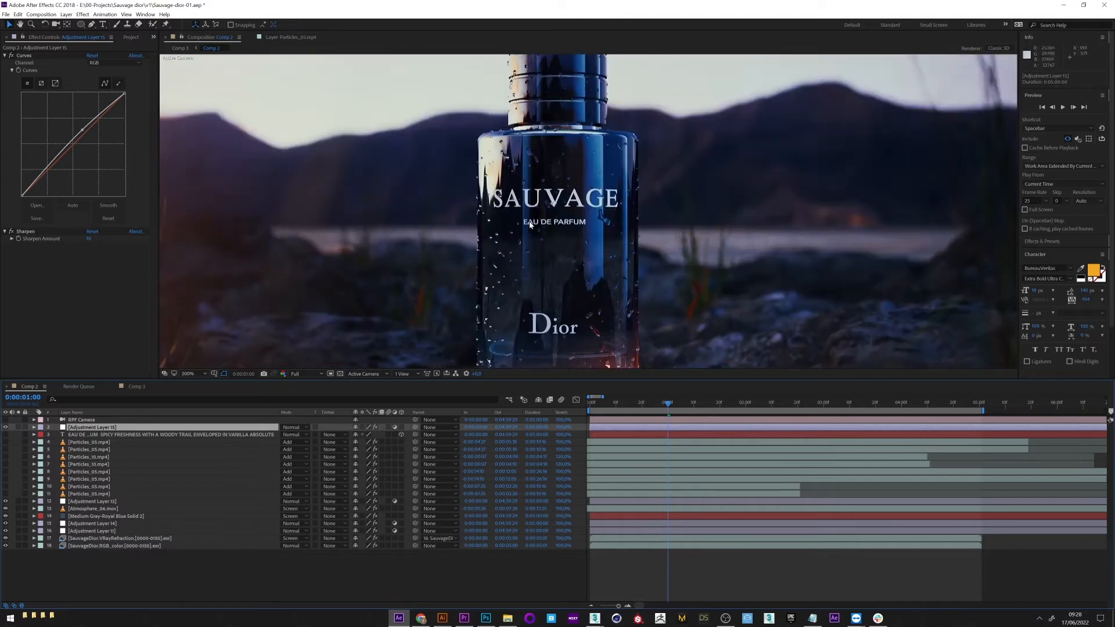
pyautogui.click(15, 233)
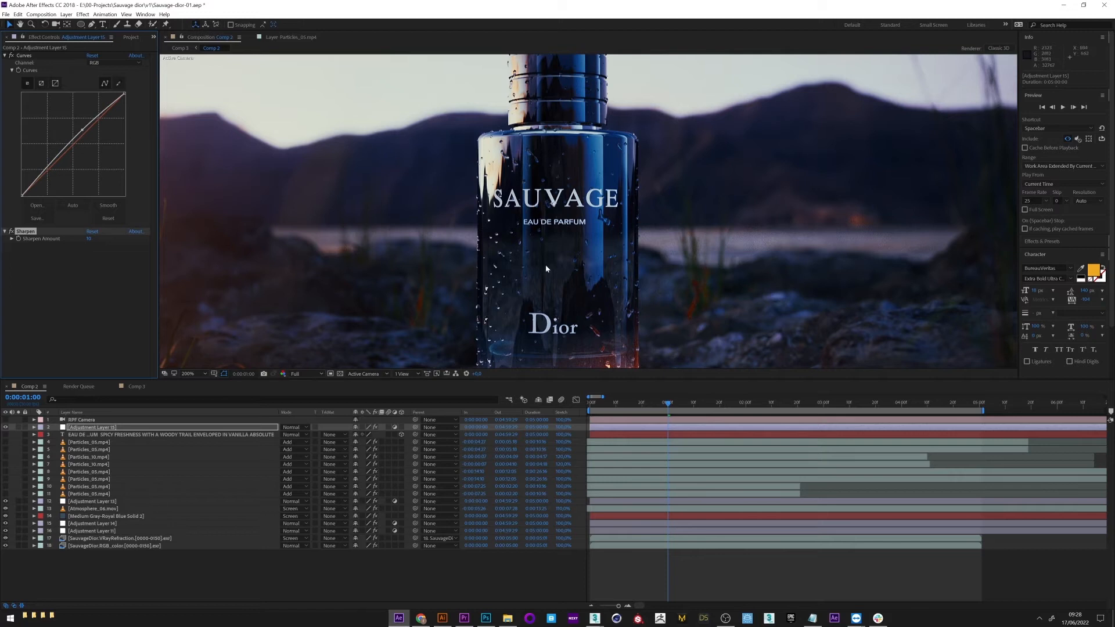
# Step: Add a second Sharpen effect to Adjustment Layer 15 and view the whole frame at 100%
pyautogui.click(83, 14)
pyautogui.moveTo(105, 72)
pyautogui.click(241, 201)
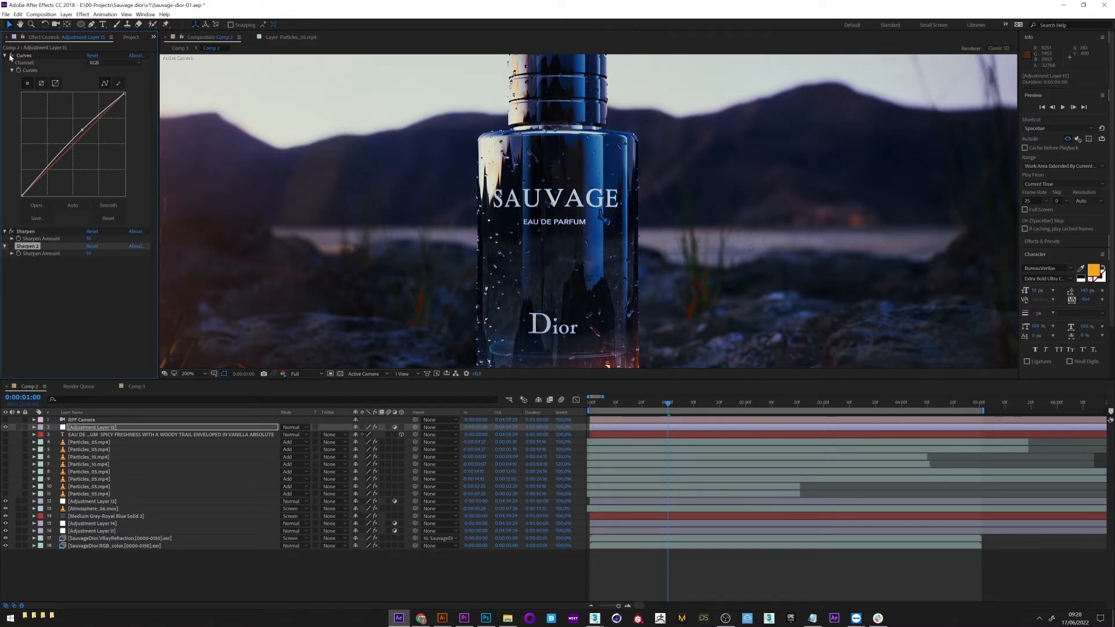
pyautogui.scroll(-2, 548, 145)
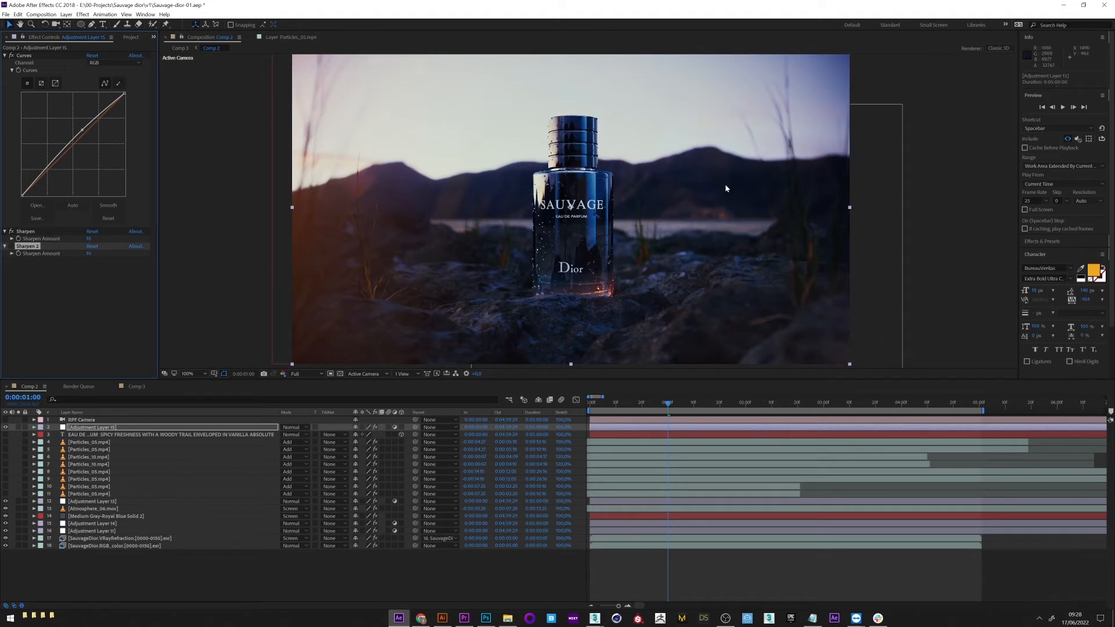
# Step: Show the EAU DE PARFUM text layer and RPF Camera, then scrub to 0:00:03:12 to check the text's tracking
pyautogui.click(6, 435)
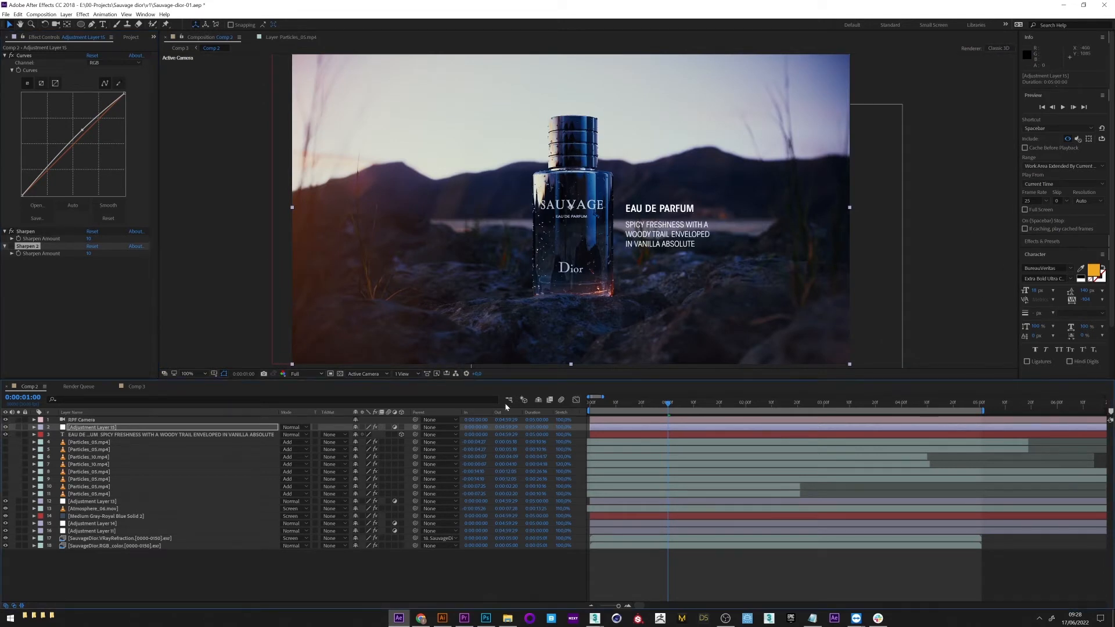
pyautogui.click(86, 420)
pyautogui.click(87, 434)
pyautogui.moveTo(681, 403); pyautogui.dragTo(854, 408)
# Step: Hide the EAU DE PARFUM text layer and delete the RPF Camera layer from the composition
pyautogui.click(5, 435)
pyautogui.click(98, 420)
pyautogui.click(5, 419)
pyautogui.press('Delete')
# Step: Import camera0000.rpf as an image sequence and add it, hidden, above all other layers in Comp 2
pyautogui.click(6, 14)
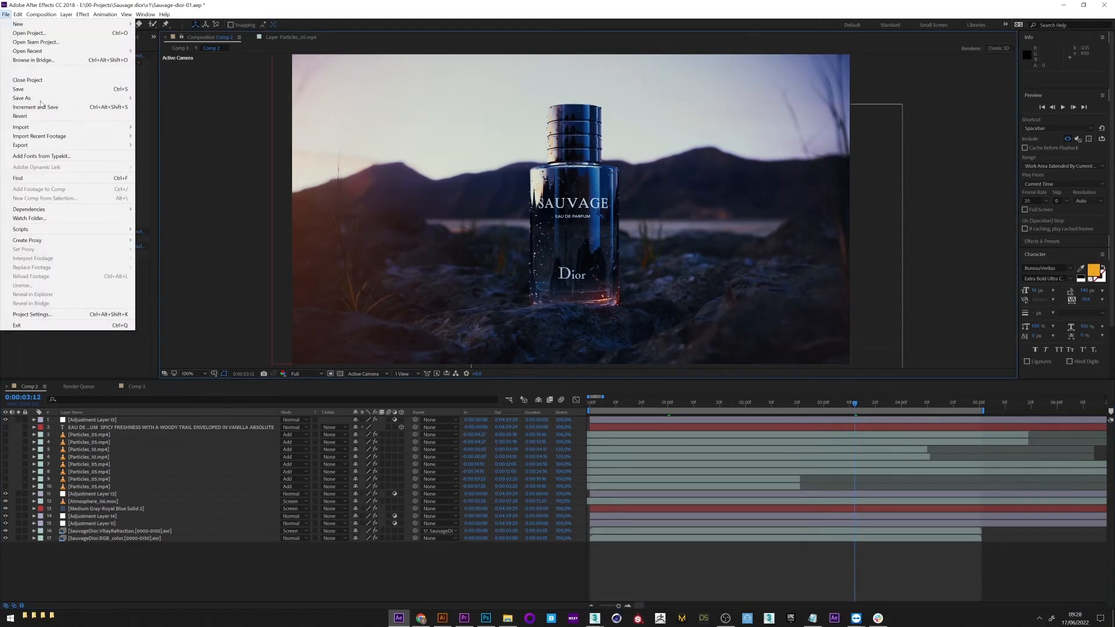
pyautogui.click(153, 127)
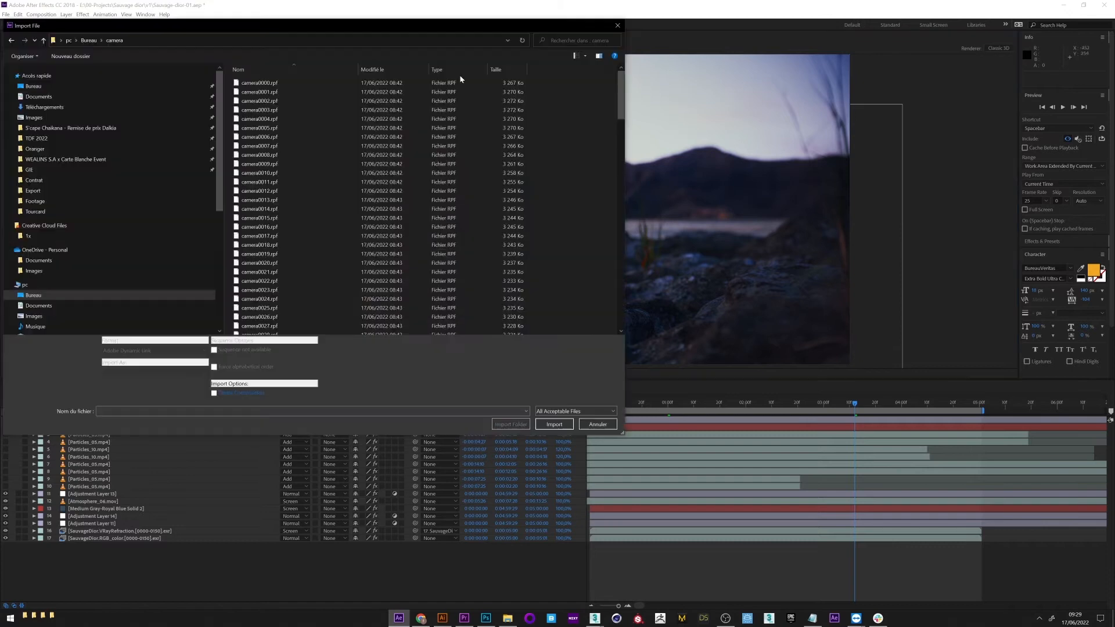
pyautogui.click(281, 93)
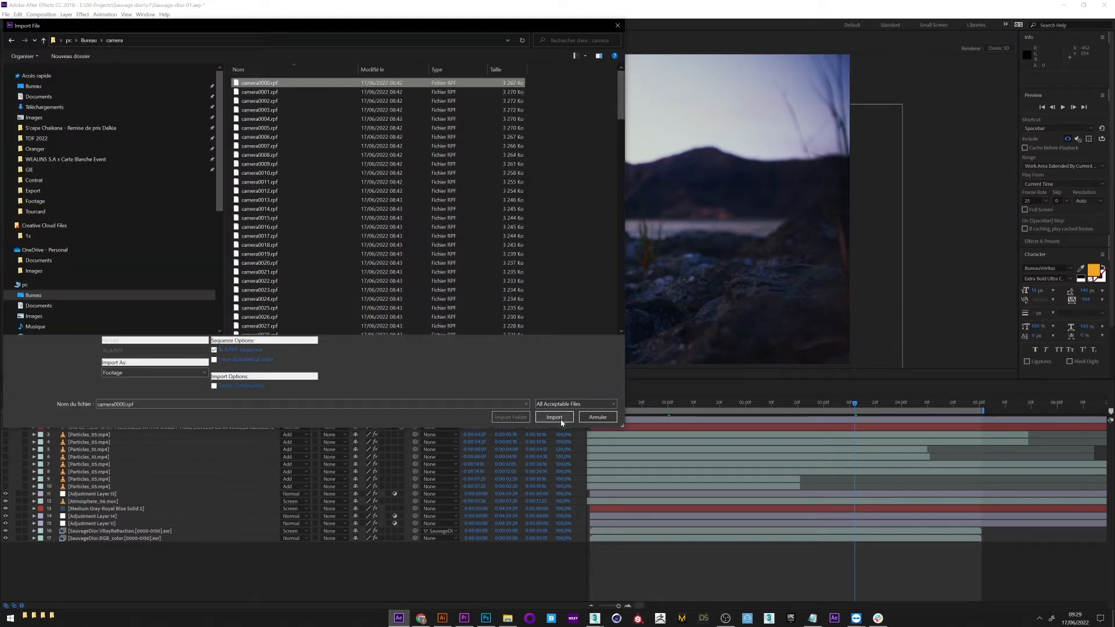
pyautogui.click(554, 424)
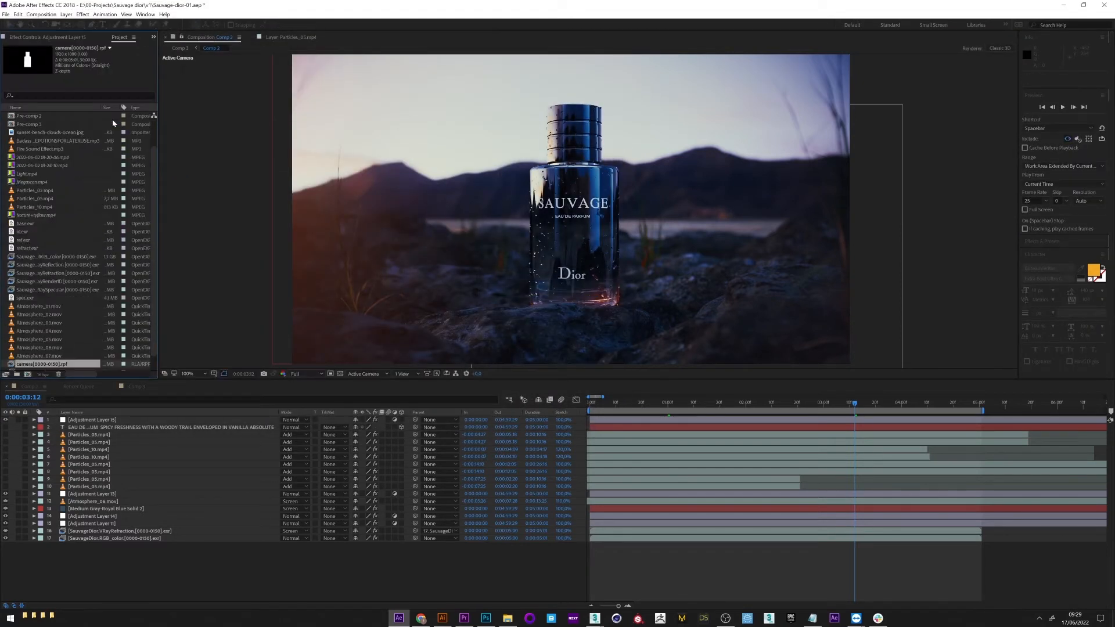
pyautogui.moveTo(41, 364); pyautogui.dragTo(92, 421)
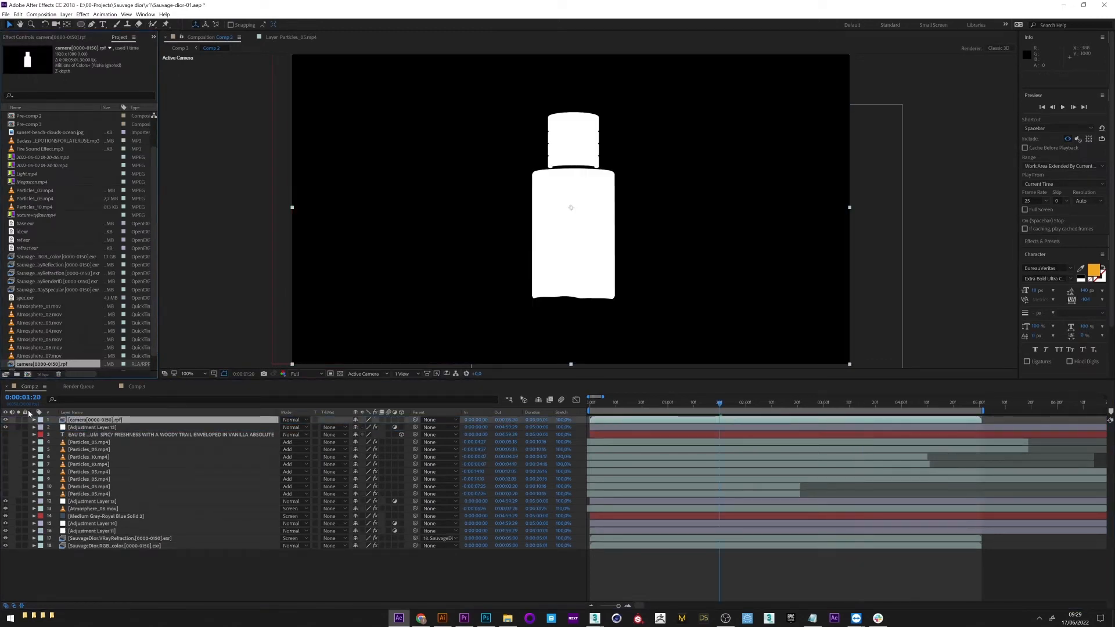
pyautogui.click(6, 420)
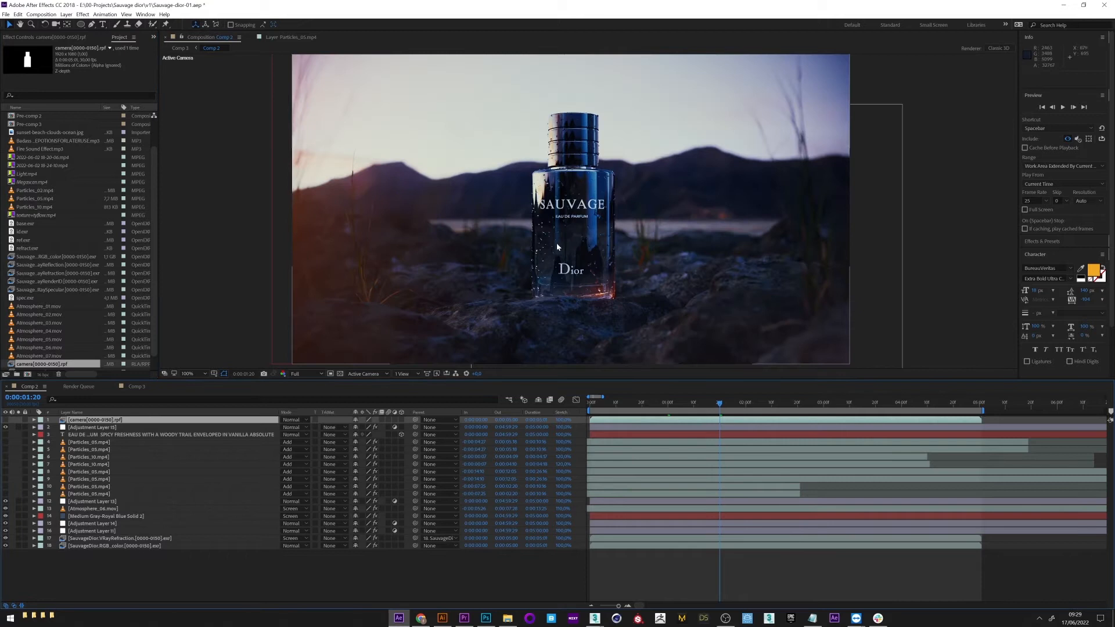
# Step: Create a new adjustment layer above the camera RPF sequence and apply a Curves effect to it
pyautogui.click(81, 37)
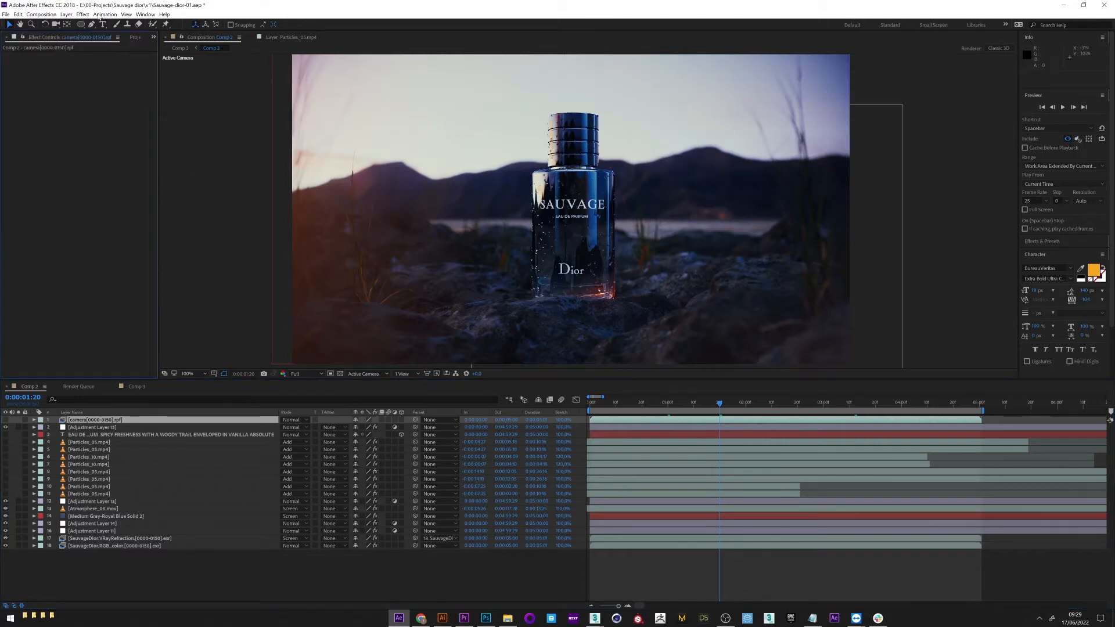
pyautogui.click(66, 14)
pyautogui.moveTo(145, 24)
pyautogui.click(261, 69)
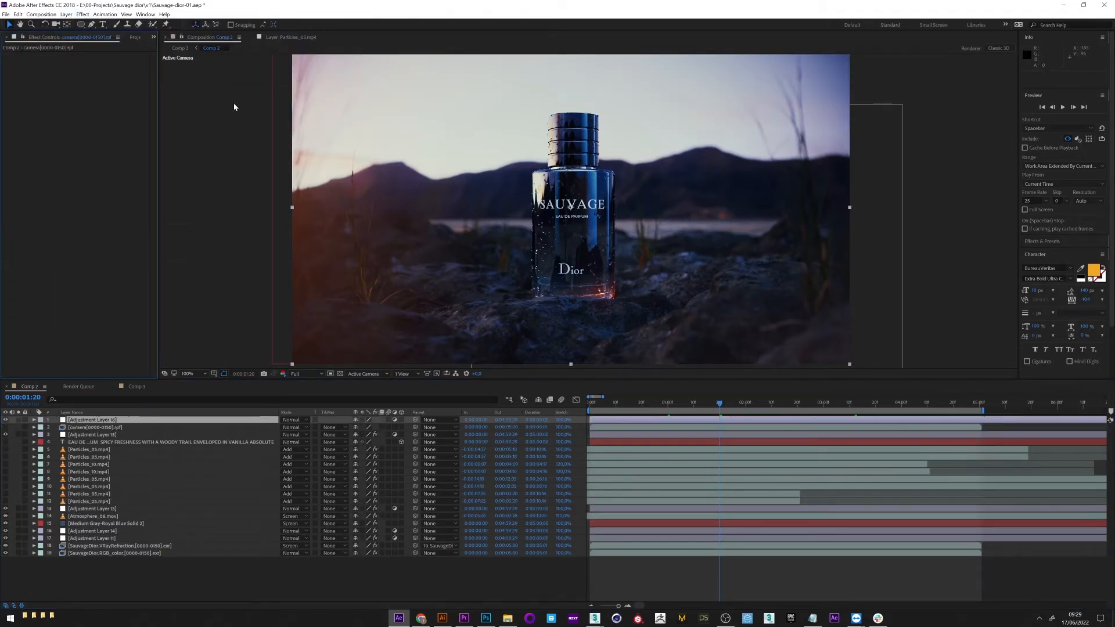
pyautogui.click(83, 15)
pyautogui.moveTo(145, 99)
pyautogui.click(255, 277)
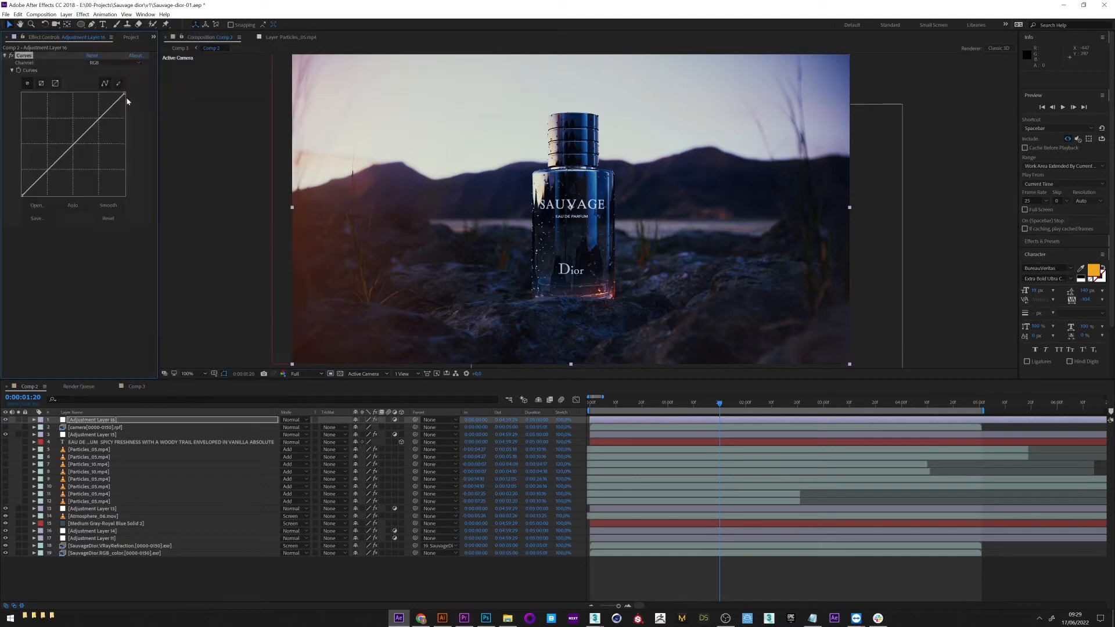
# Step: Bend the new adjustment layer's RGB and Red curves upward to give the picture a strong red tint
pyautogui.moveTo(75, 142)
pyautogui.mouseDown()
pyautogui.moveTo(78, 127)
pyautogui.moveTo(56, 165)
pyautogui.moveTo(71, 140)
pyautogui.mouseUp()
pyautogui.click(94, 63)
pyautogui.click(96, 79)
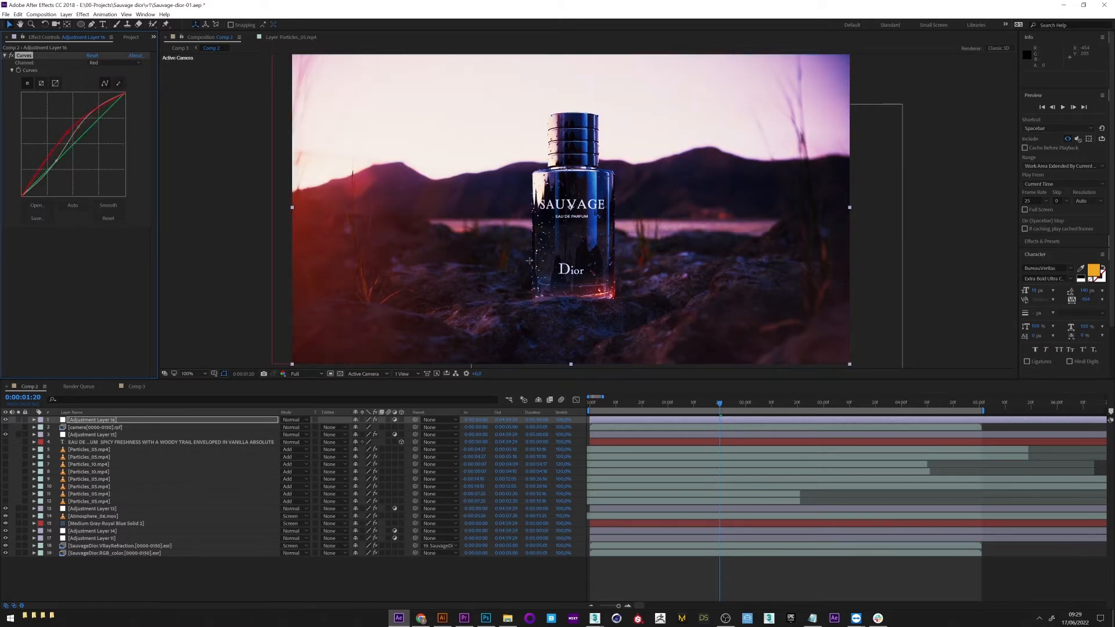
# Step: Move the camera RPF sequence above Adjustment Layer 16 and use it as that layer's luma track matte
pyautogui.moveTo(89, 427); pyautogui.dragTo(87, 417)
pyautogui.click(6, 419)
pyautogui.click(6, 419)
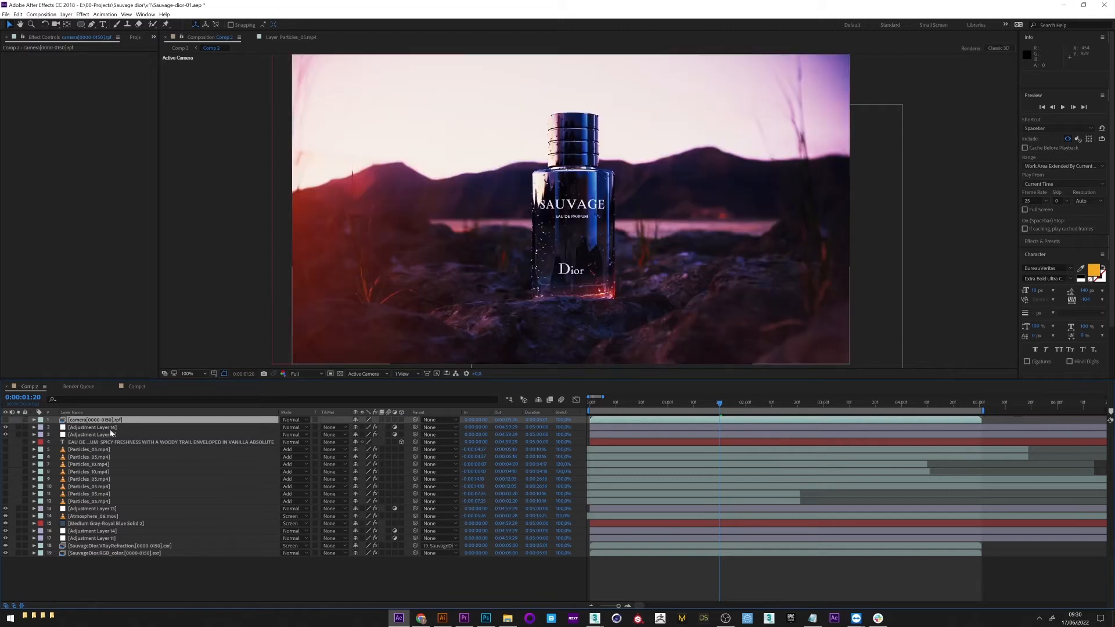
pyautogui.click(99, 427)
pyautogui.click(332, 428)
pyautogui.click(349, 466)
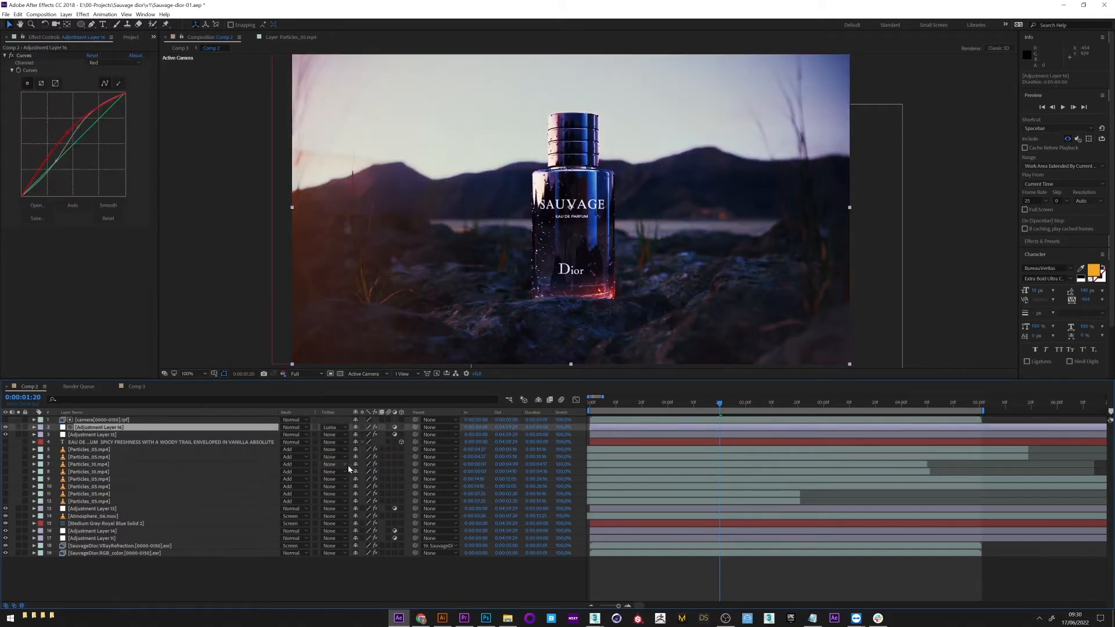
# Step: Toggle Adjustment Layer 16's visibility repeatedly to compare the bottle with and without the red grade
pyautogui.click(6, 428)
pyautogui.click(6, 428)
pyautogui.click(6, 428)
pyautogui.click(6, 428)
pyautogui.click(5, 428)
# Step: Lower the Red curve on Adjustment Layer 16, then replace the Curves effect with a Tint effect
pyautogui.moveTo(66, 134); pyautogui.dragTo(76, 147)
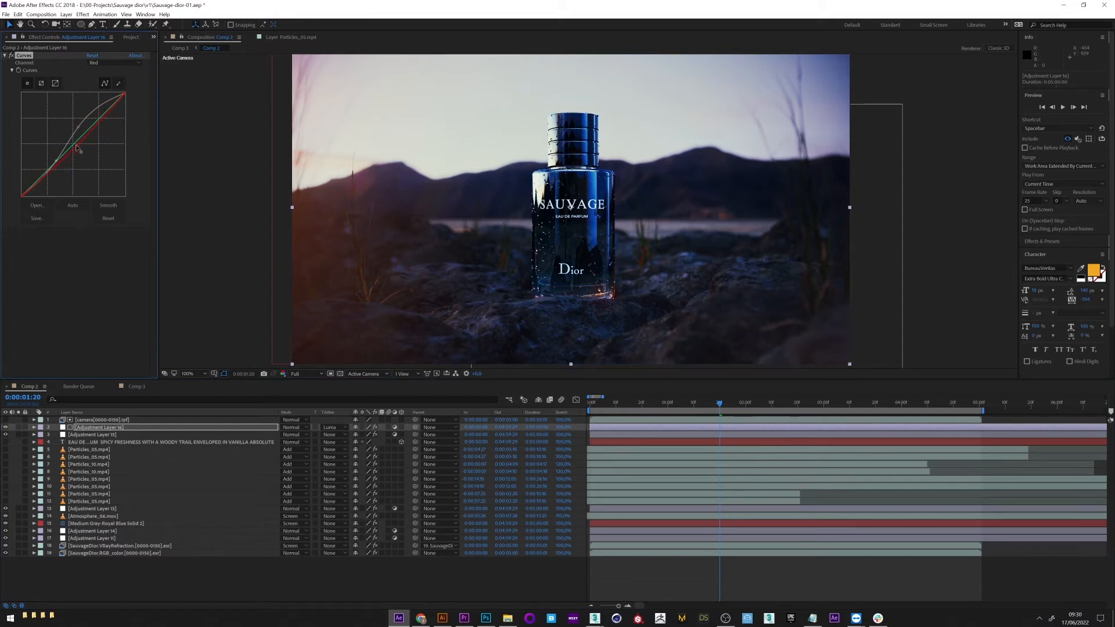
pyautogui.press('Delete')
pyautogui.click(82, 13)
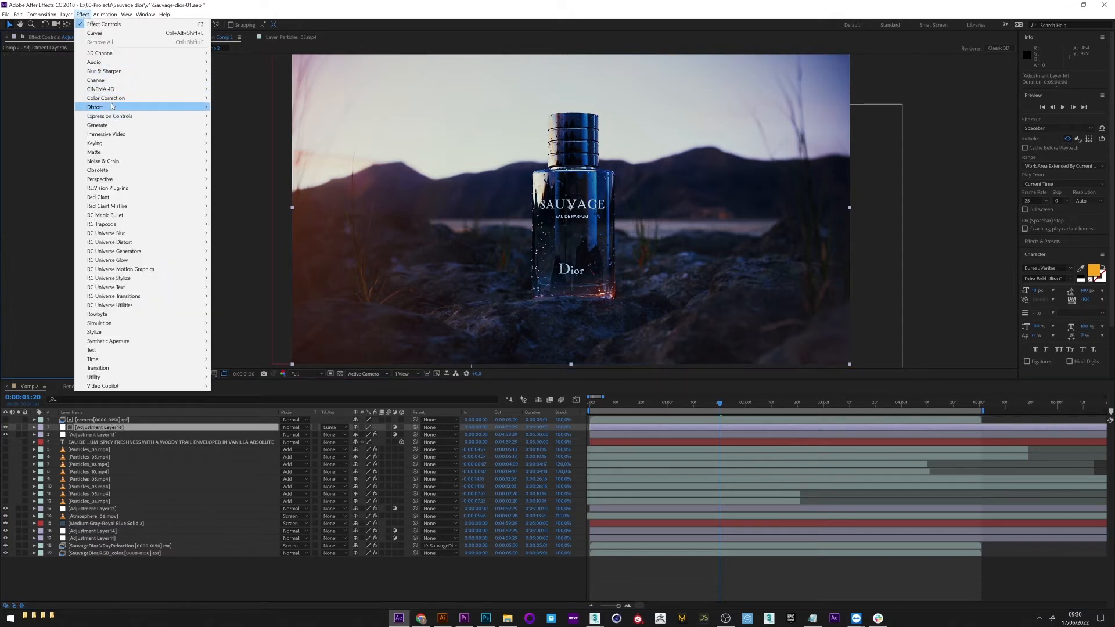
pyautogui.moveTo(112, 99)
pyautogui.click(226, 377)
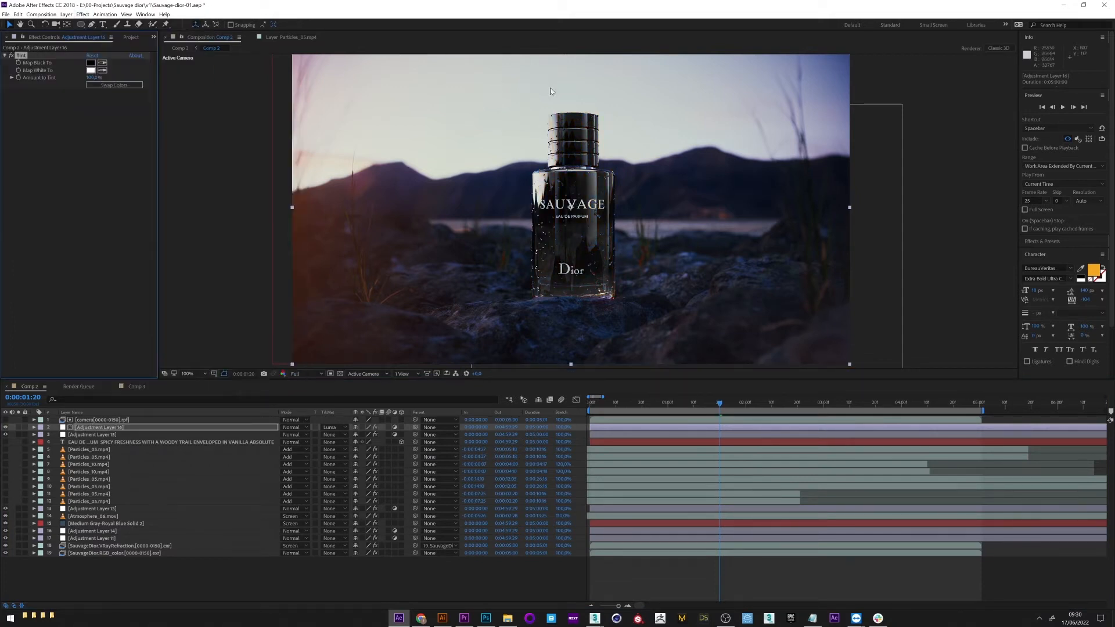
# Step: Delete Adjustment Layer 16 from the composition
pyautogui.click(104, 429)
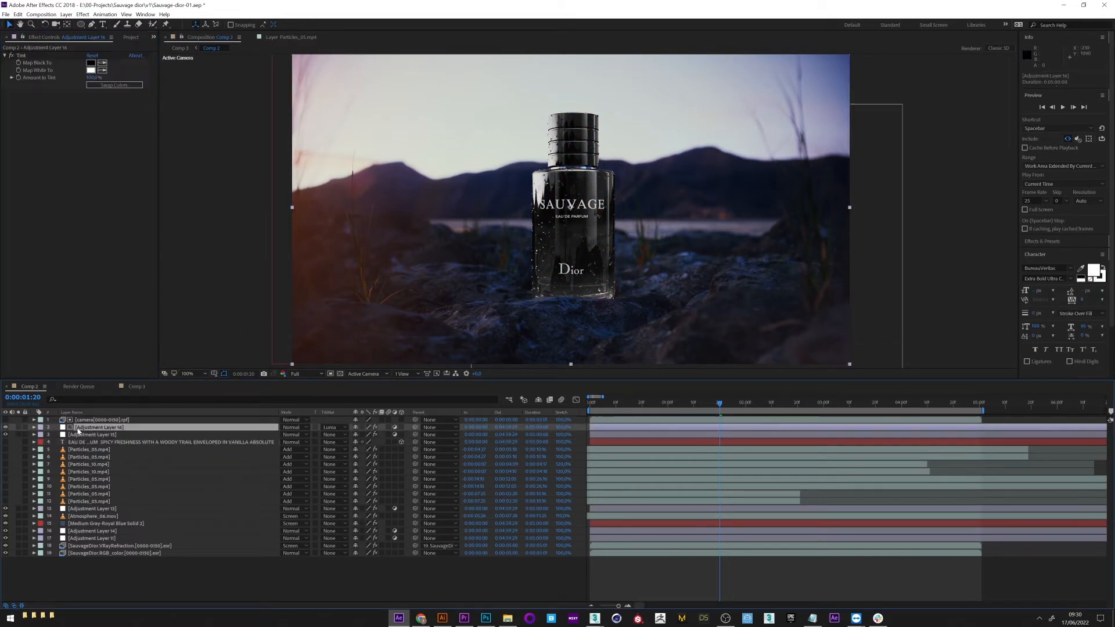
pyautogui.press('Delete')
# Step: Show the camera RPF sequence, scrub to 0:00:03:14 to check the bottle matte's movement, and hide it again
pyautogui.click(86, 420)
pyautogui.click(5, 419)
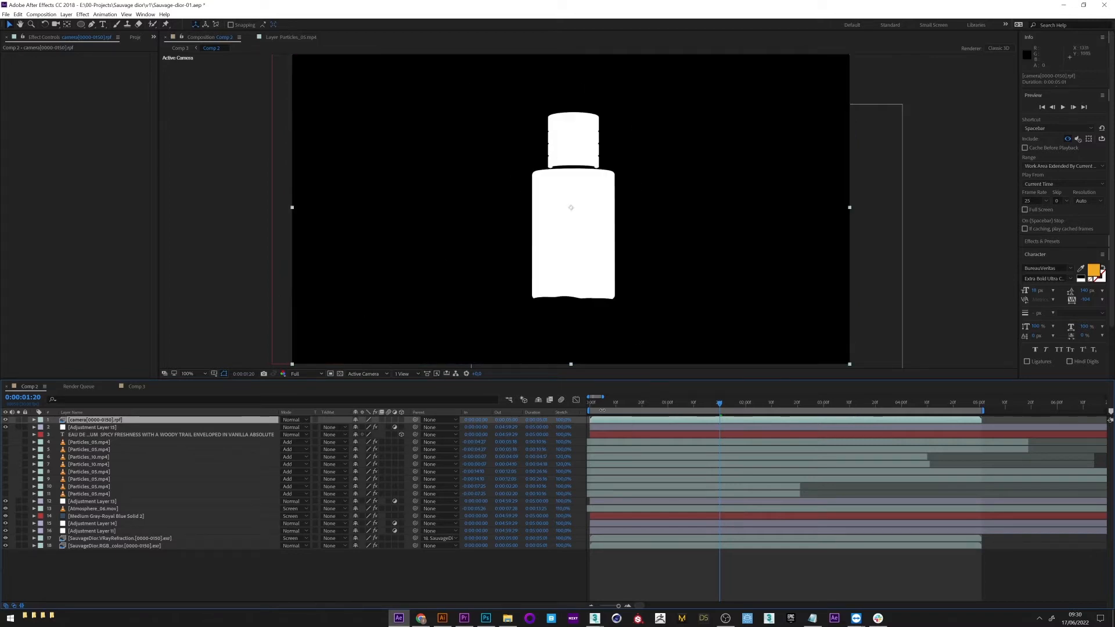
pyautogui.moveTo(601, 408); pyautogui.dragTo(860, 410)
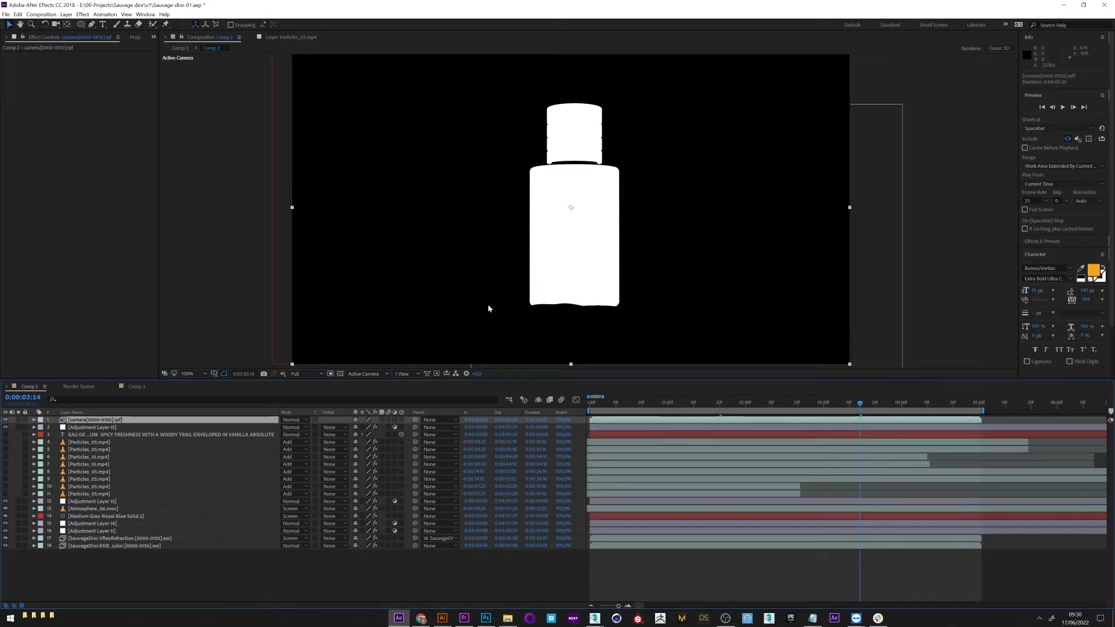
pyautogui.click(6, 420)
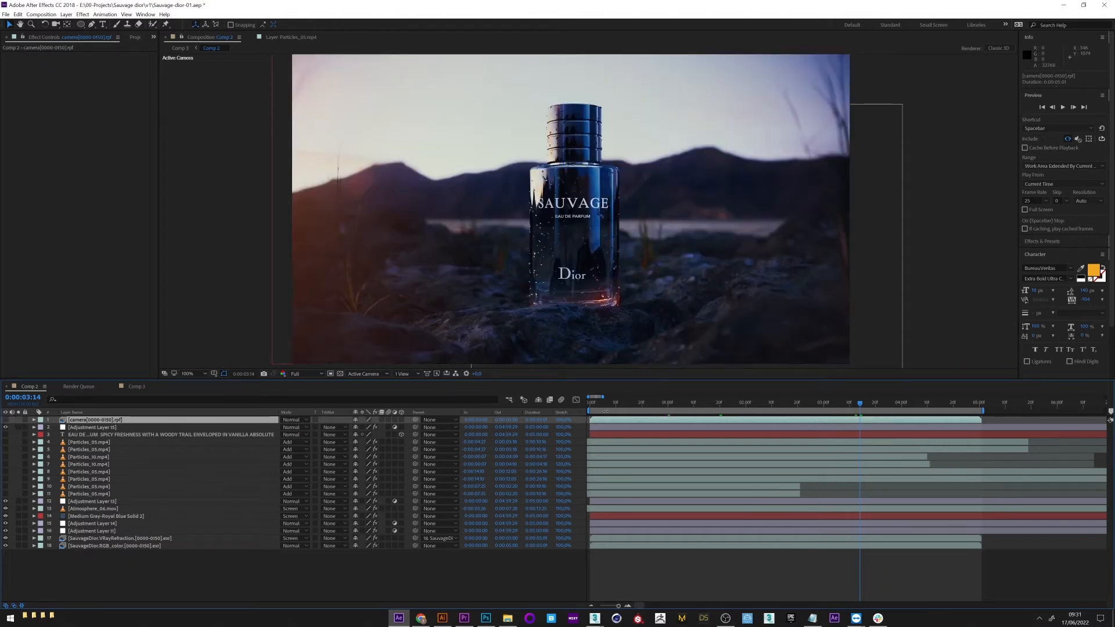
# Step: Generate a camera from the camera RPF sequence with the RPF Camera Import keyframe assistant
pyautogui.rightClick(69, 423)
pyautogui.moveTo(101, 100)
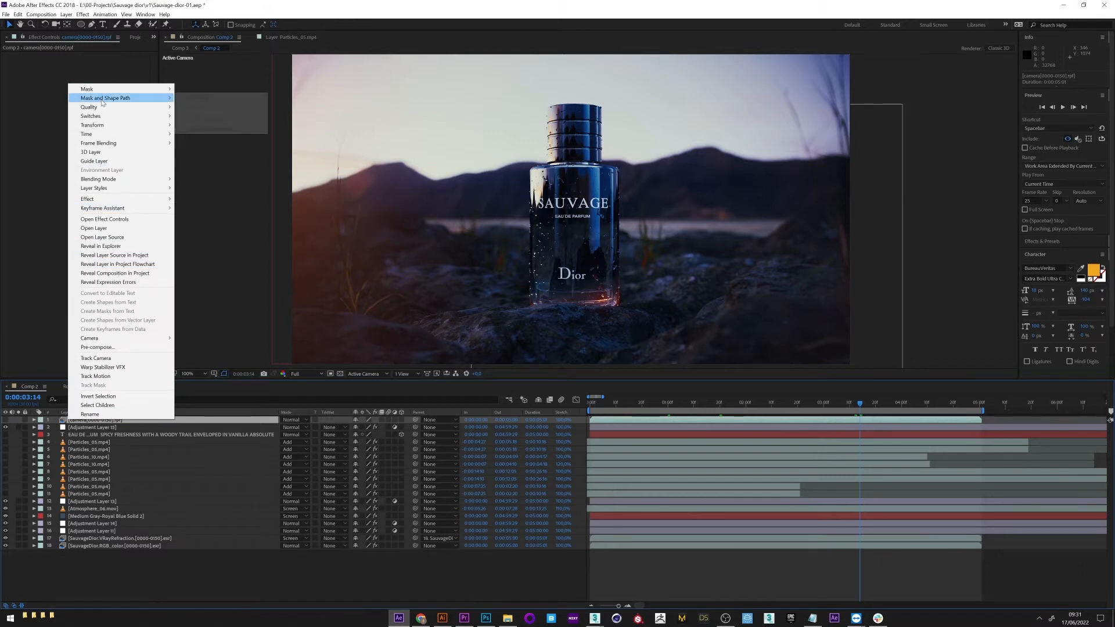
pyautogui.moveTo(103, 211)
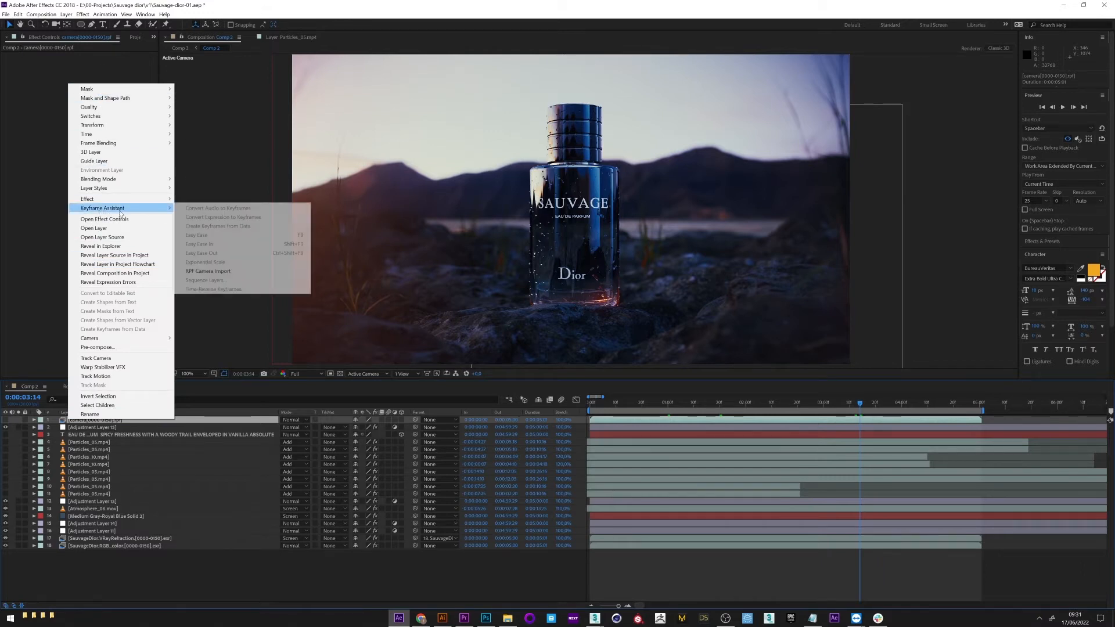
pyautogui.click(208, 271)
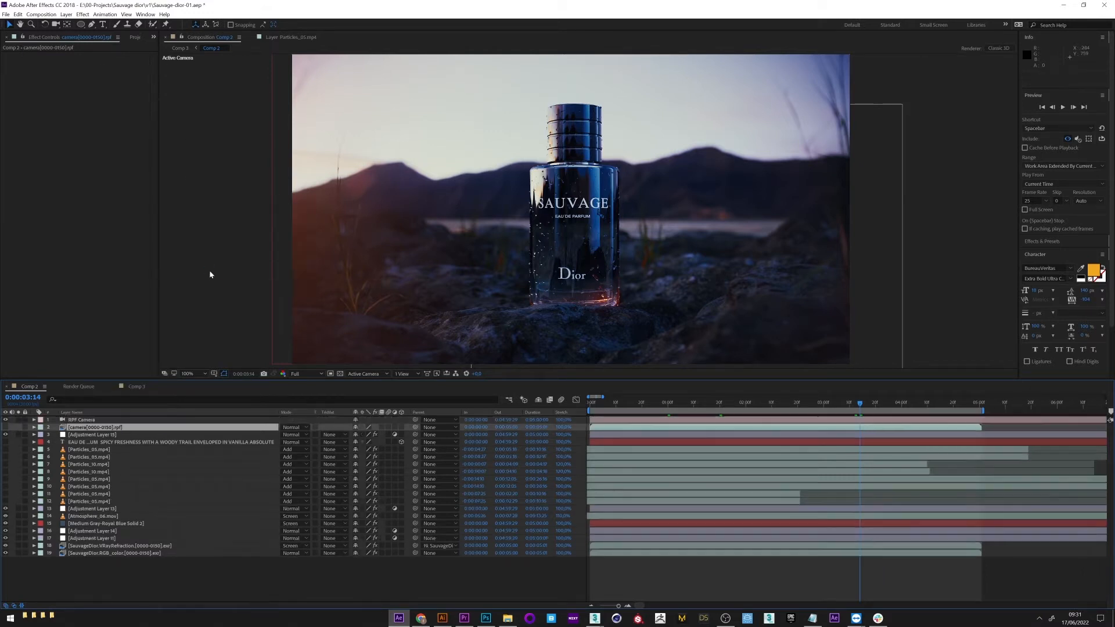
# Step: Reveal the RPF Camera's animated Position and Rotation properties and scrub to 0:00:01:01 to examine its keyframes
pyautogui.click(82, 420)
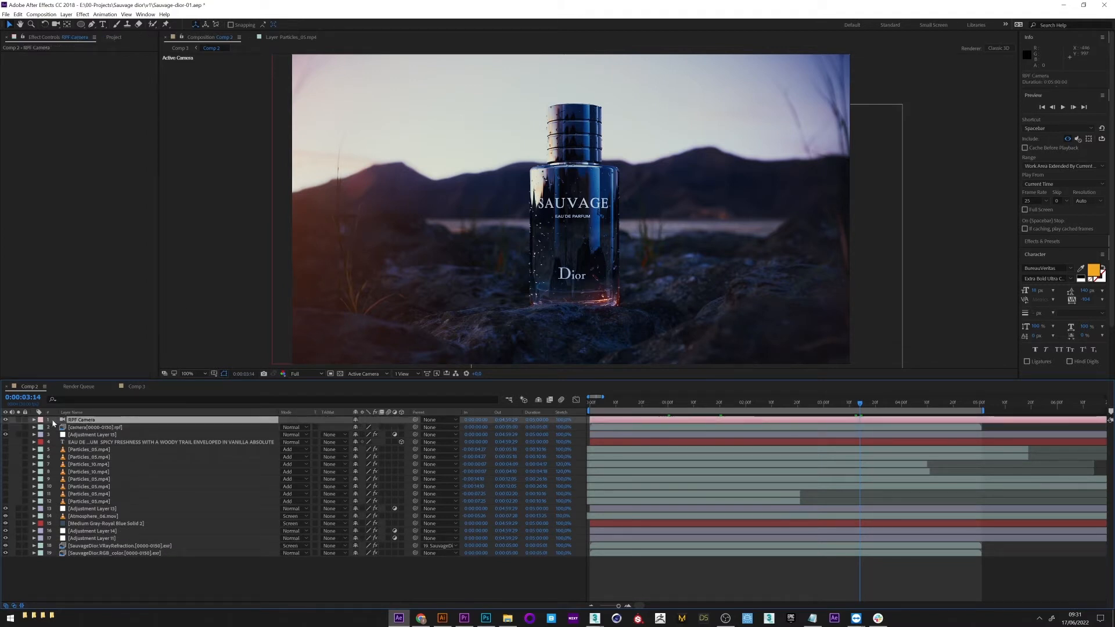
pyautogui.click(92, 428)
pyautogui.click(624, 419)
pyautogui.press('u')
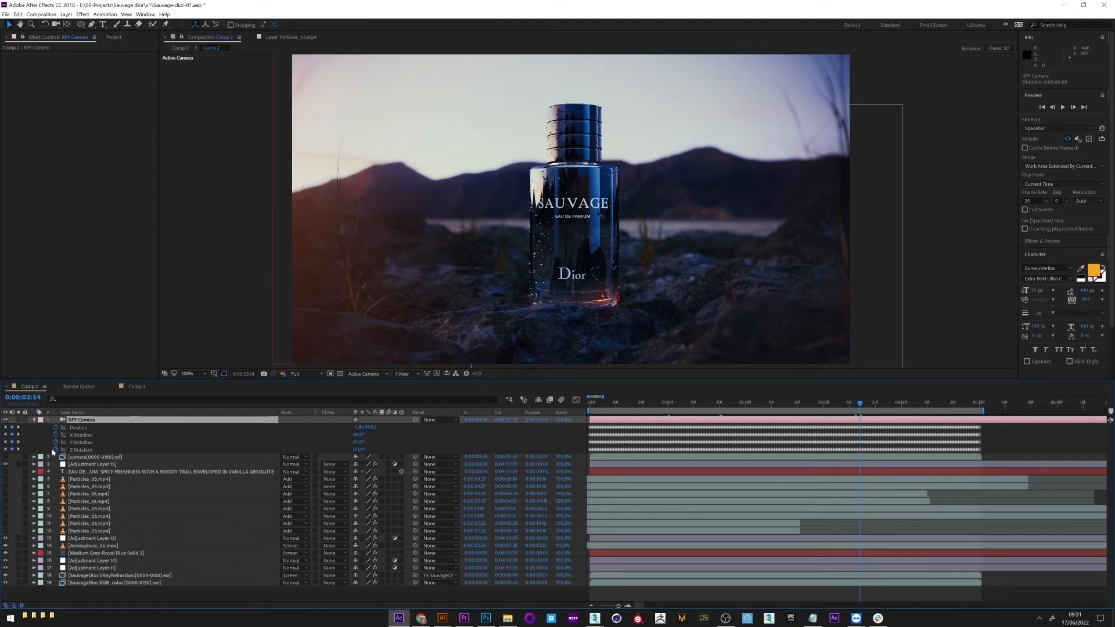
pyautogui.moveTo(607, 406); pyautogui.dragTo(670, 408)
pyautogui.click(93, 457)
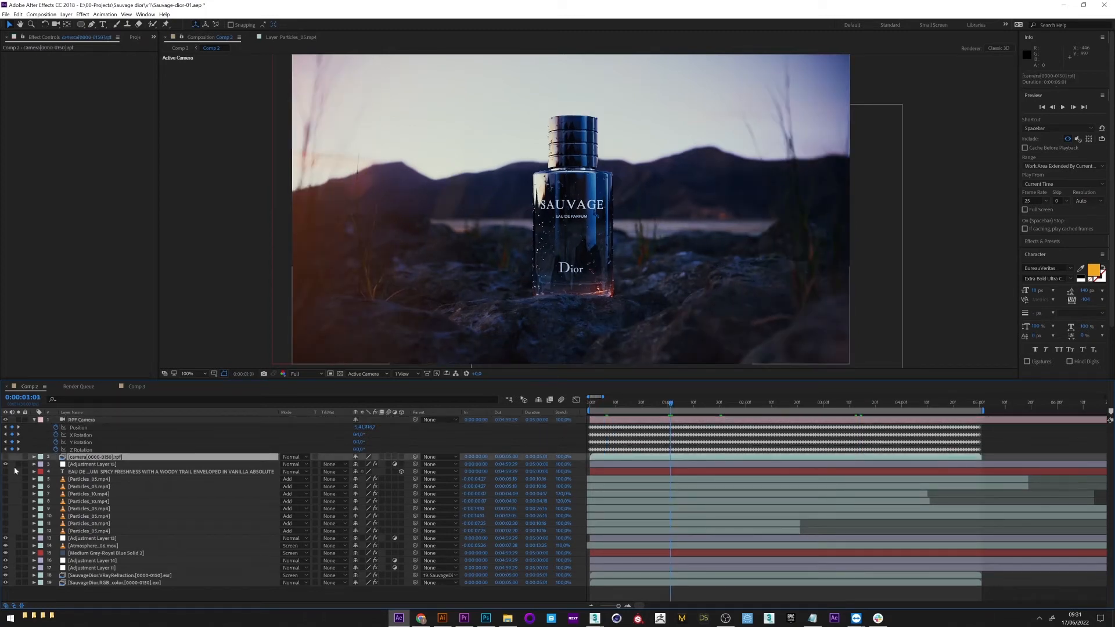
pyautogui.click(93, 418)
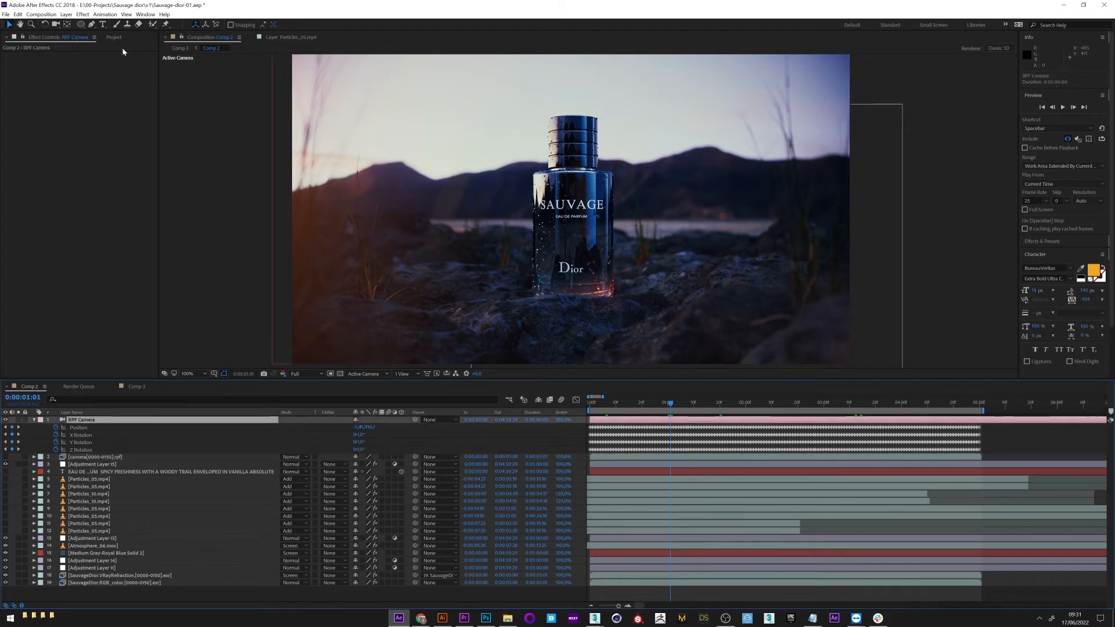
# Step: Add a text layer reading "SAUVAGE DE DIOR", set its tracking to 0, and place it just right of the bottle
pyautogui.hotkey('ctrl', 't')
pyautogui.click(646, 220)
pyautogui.write('SAUVAGE DE DIOR')
pyautogui.click(1086, 299)
pyautogui.write('0')
pyautogui.press('Return')
pyautogui.press('v')
pyautogui.moveTo(668, 215); pyautogui.dragTo(729, 220)
# Step: Scrub between 0:00:04:12 and the start of the timeline to check how the text follows the camera move
pyautogui.click(740, 406)
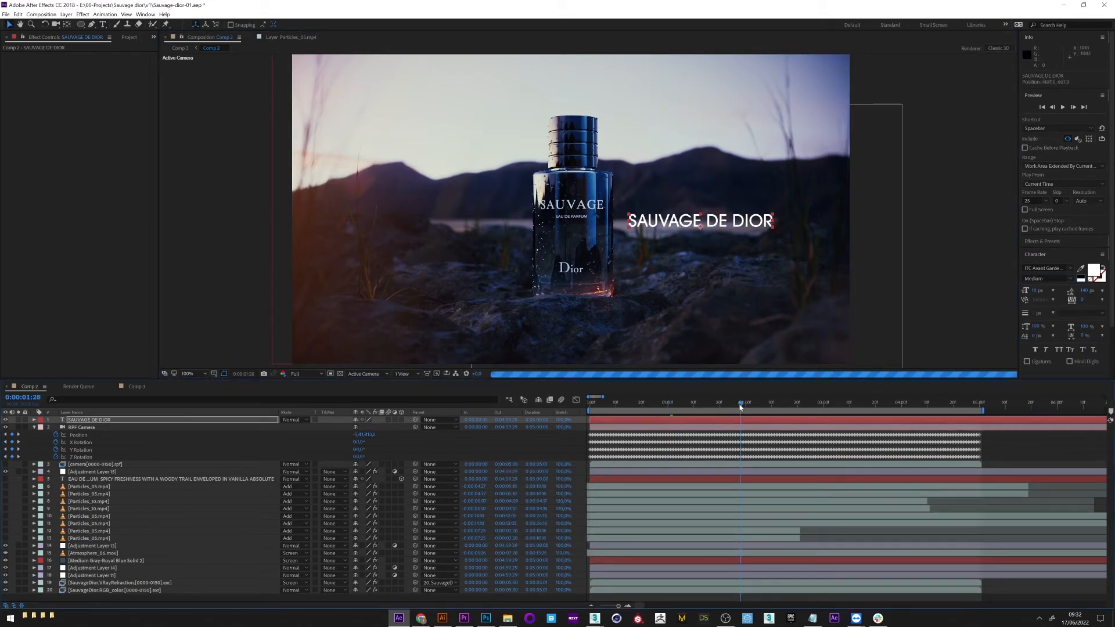
pyautogui.click(740, 408)
pyautogui.moveTo(740, 405); pyautogui.dragTo(931, 406)
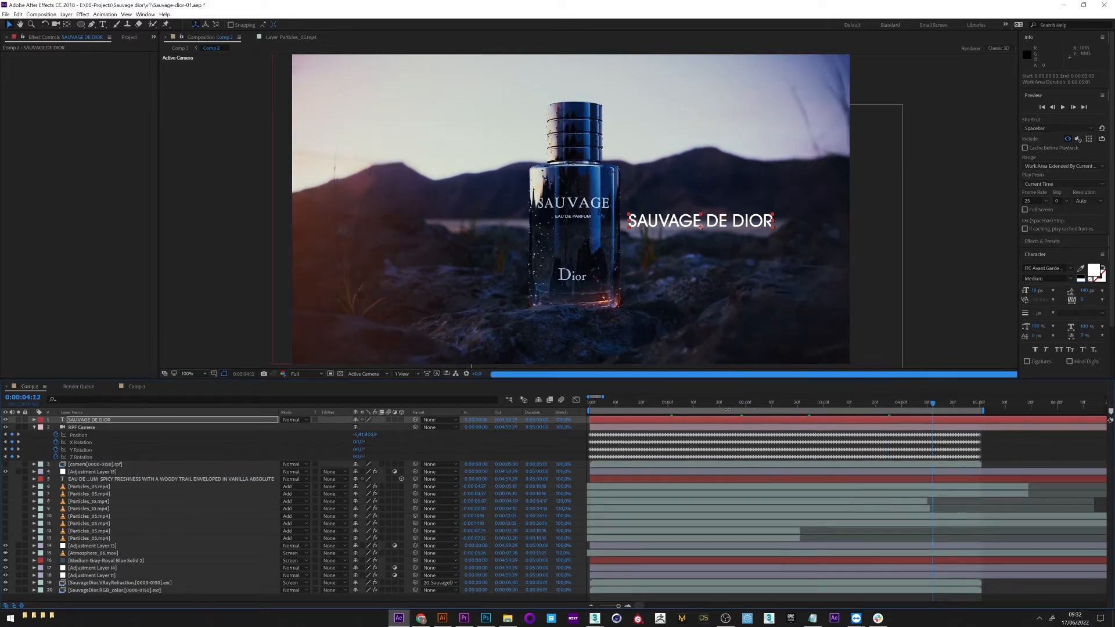
pyautogui.click(603, 404)
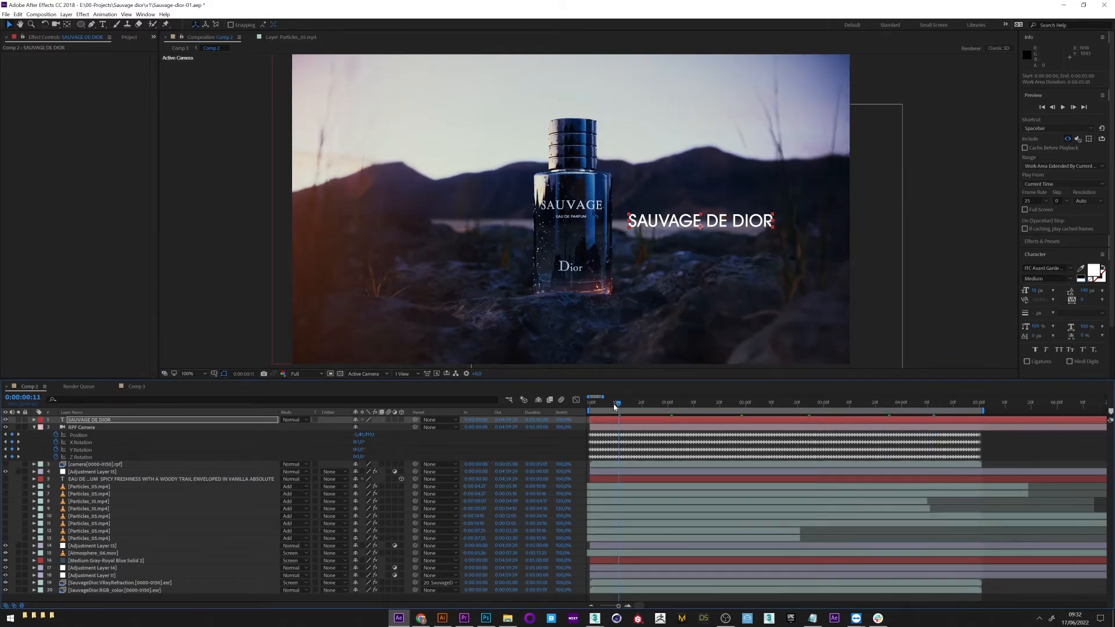
# Step: Make the SAUVAGE DE DIOR text a 3D layer and set its Position values to 0
pyautogui.click(401, 420)
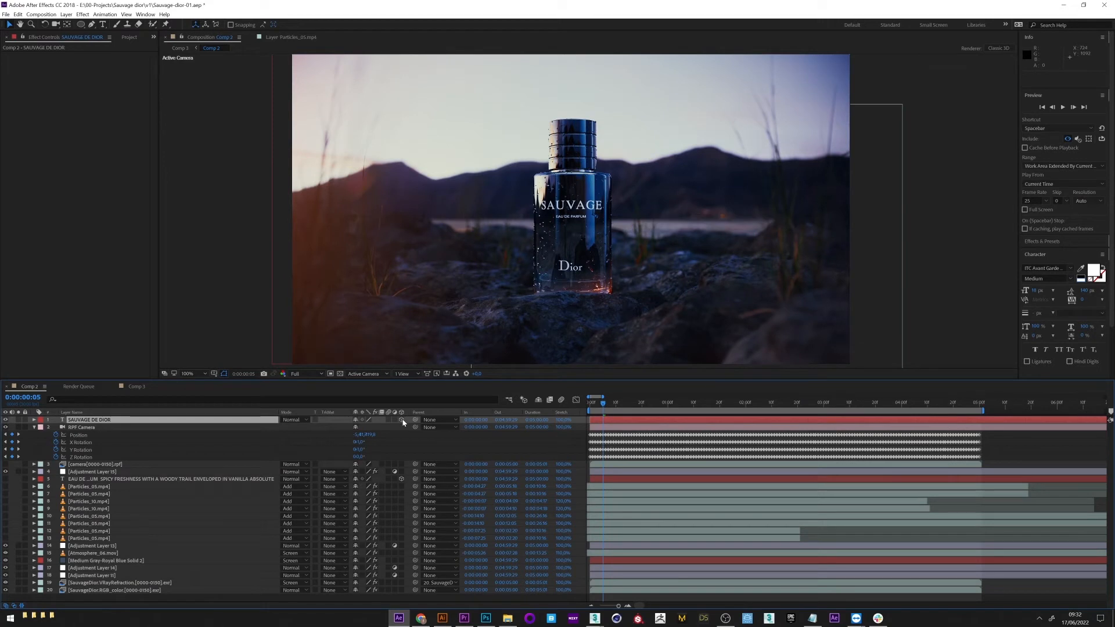
pyautogui.press('p')
pyautogui.scroll(-2, 729, 247)
pyautogui.scroll(-6, 728, 247)
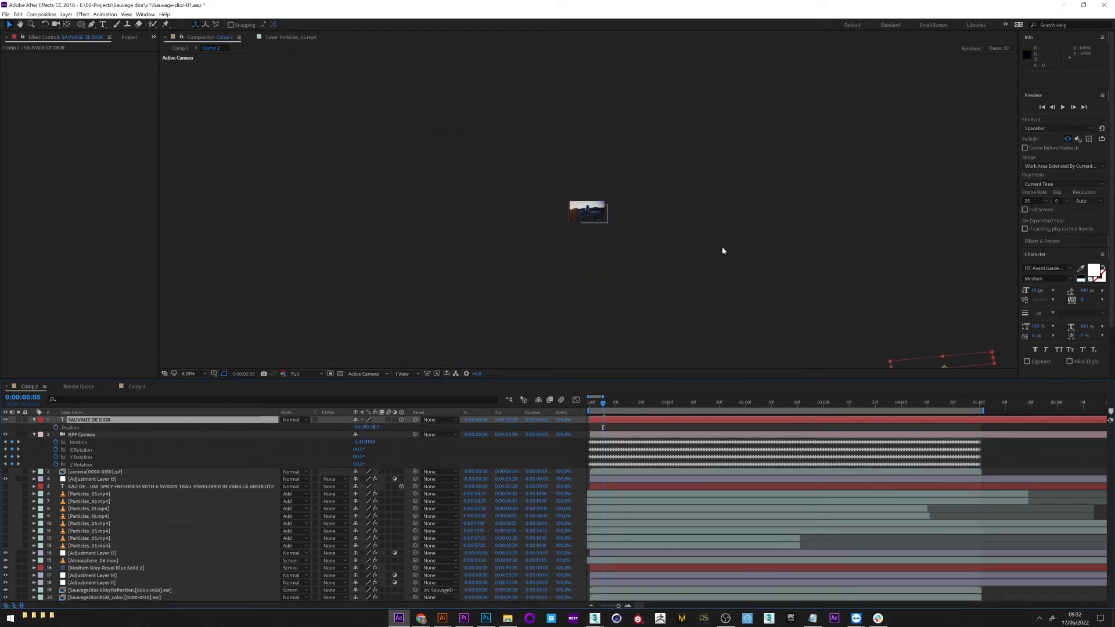
pyautogui.scroll(6, 572, 286)
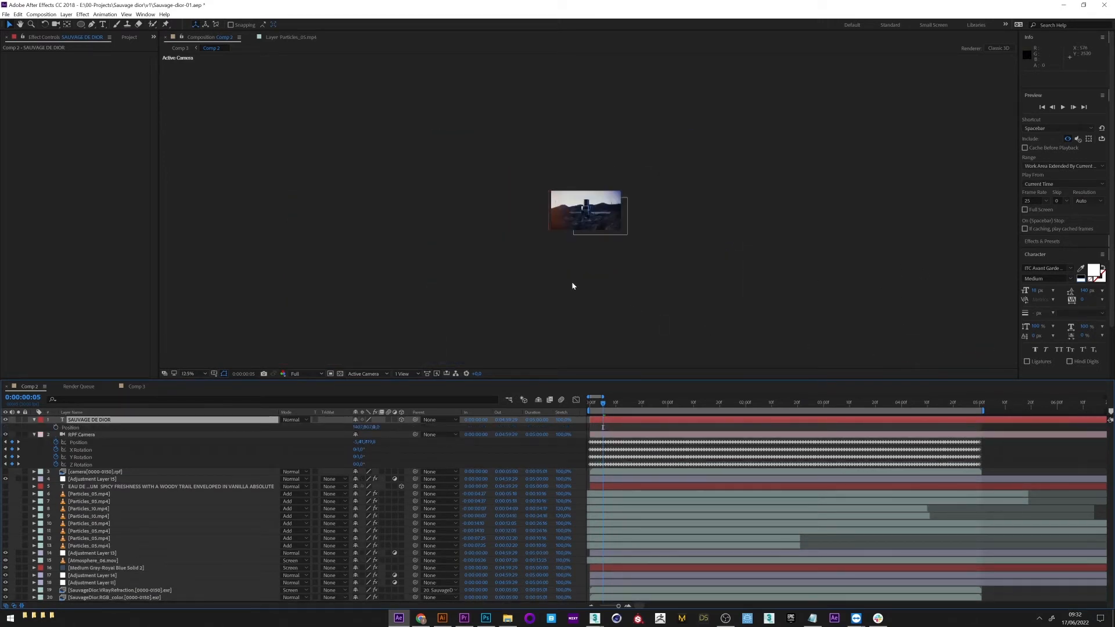
pyautogui.moveTo(364, 427); pyautogui.dragTo(359, 428)
pyautogui.write('0')
pyautogui.press('Return')
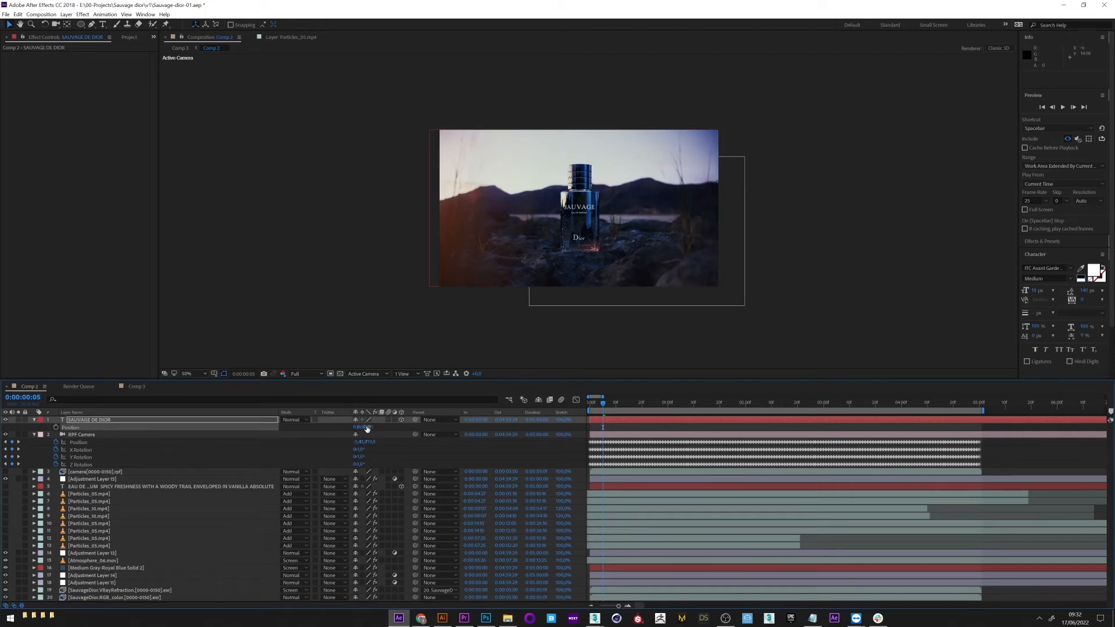
pyautogui.press('Return')
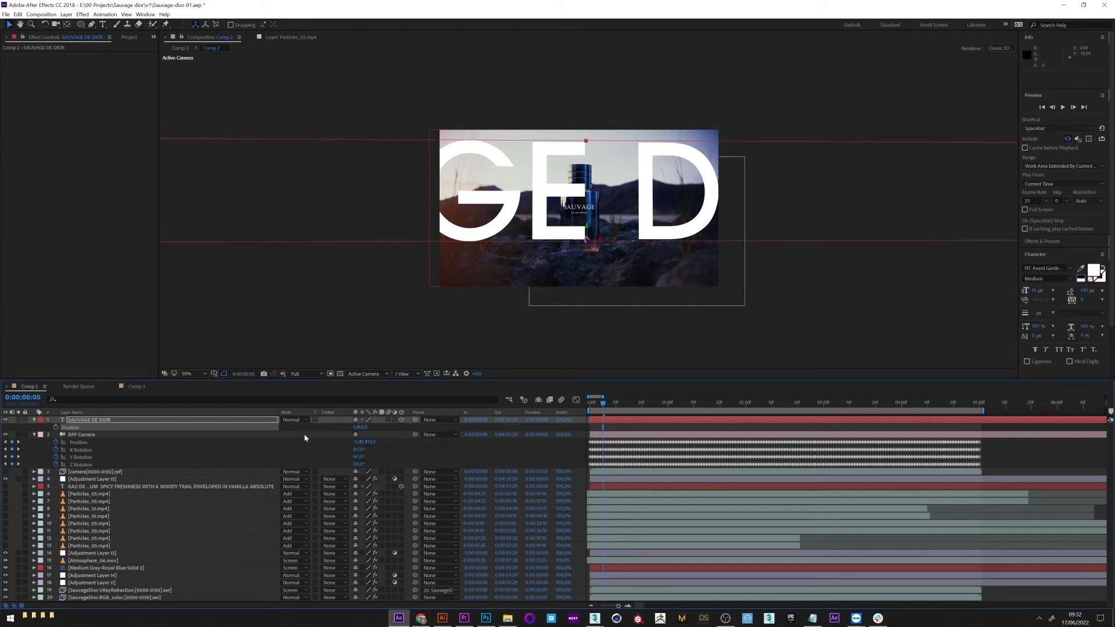
# Step: Scale the SAUVAGE DE DIOR text down to a small title and move it beside the bottle's right side
pyautogui.click(127, 420)
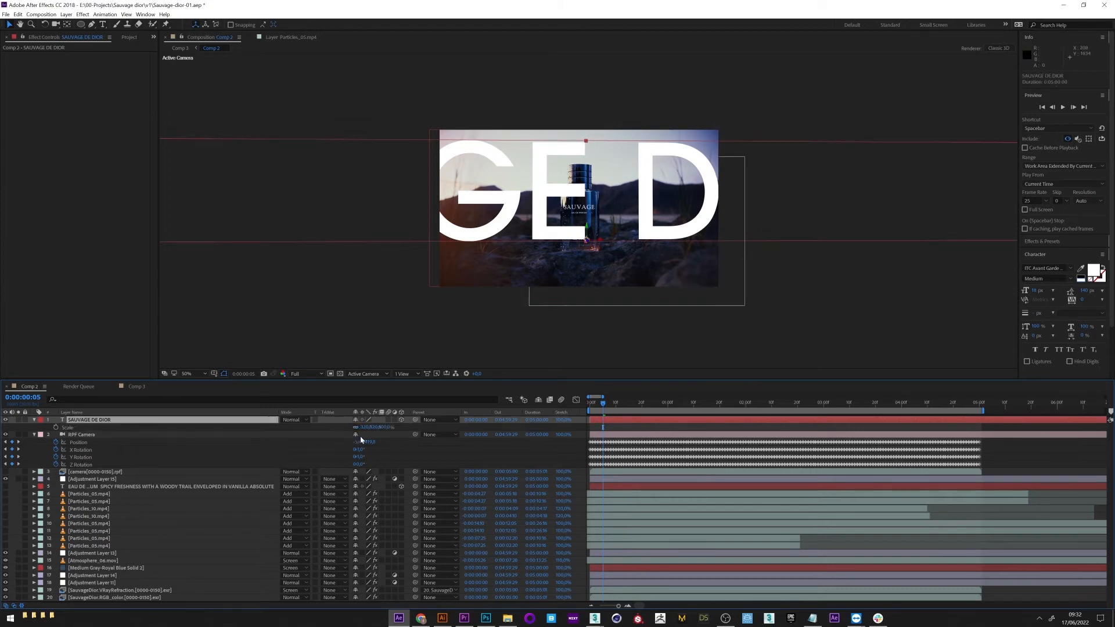
pyautogui.moveTo(366, 427); pyautogui.dragTo(254, 445)
pyautogui.scroll(1, 470, 332)
pyautogui.moveTo(555, 260); pyautogui.dragTo(694, 216)
pyautogui.moveTo(792, 216); pyautogui.dragTo(787, 217)
pyautogui.moveTo(674, 223); pyautogui.dragTo(672, 223)
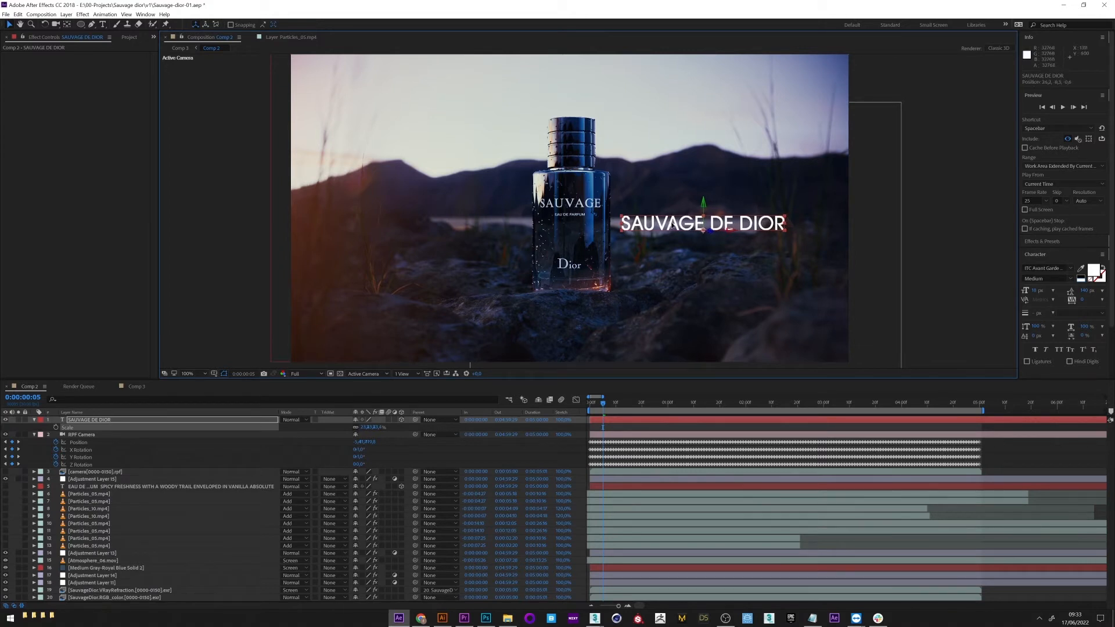
# Step: Switch to the Sauvage-dior-03 scene in 3ds Max, close the render setup, examine the bottle's placement in the perspective view, and return to After Effects
pyautogui.moveTo(595, 622)
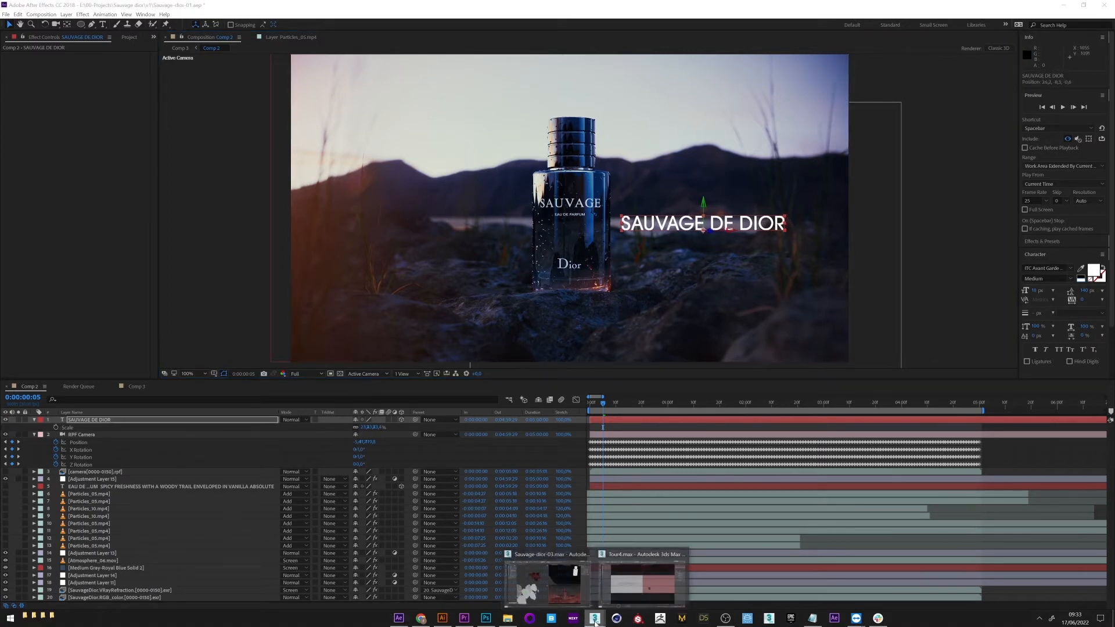
pyautogui.click(546, 578)
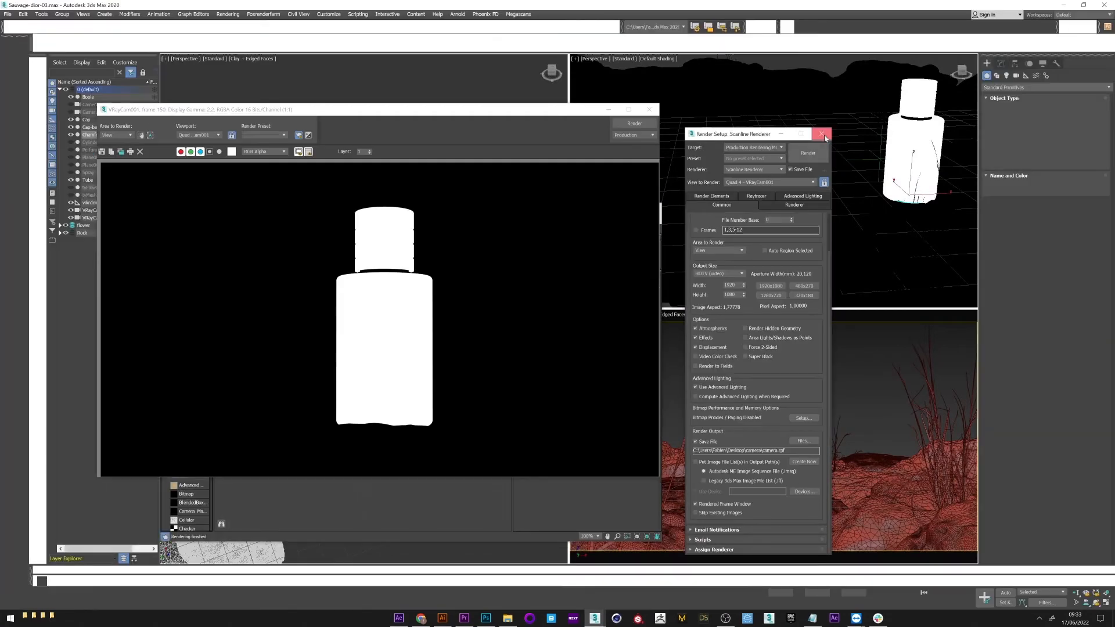
pyautogui.click(825, 138)
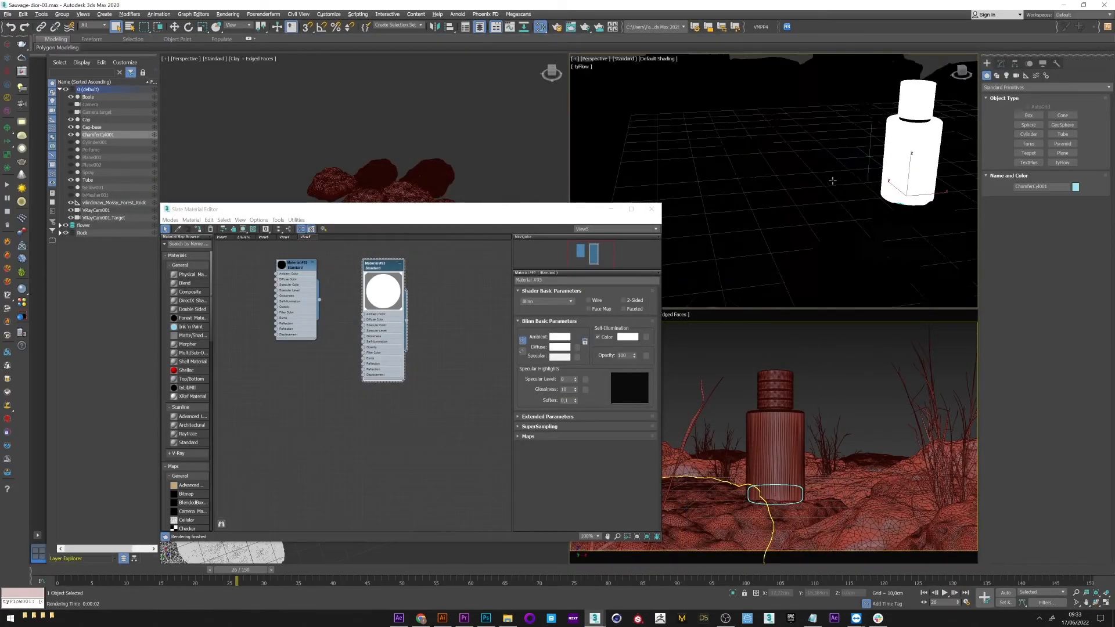
pyautogui.moveTo(832, 180); pyautogui.dragTo(834, 190)
pyautogui.scroll(-5, 834, 180)
pyautogui.scroll(3, 838, 177)
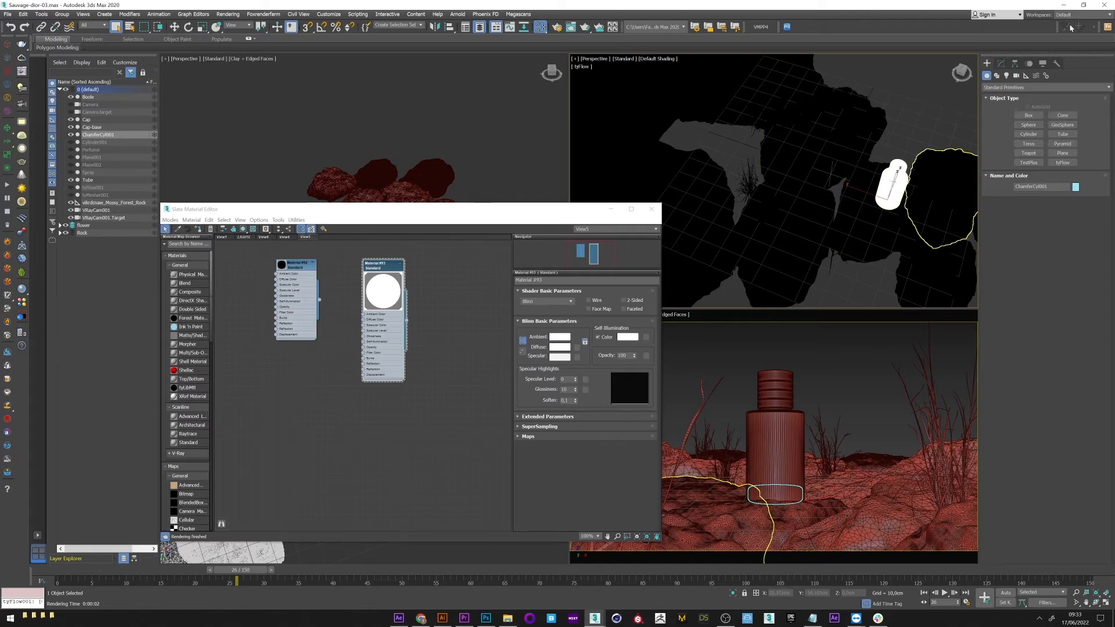
pyautogui.click(398, 618)
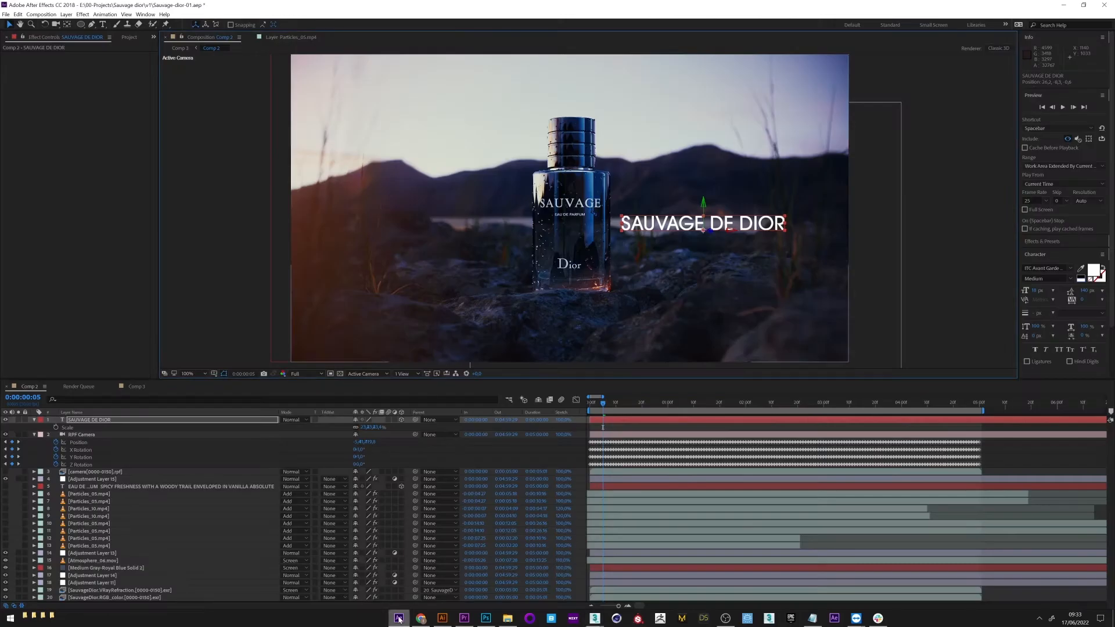
# Step: Adjust the SAUVAGE DE DIOR text's position slightly closer to the bottle and preview the animation from the first frame
pyautogui.click(100, 424)
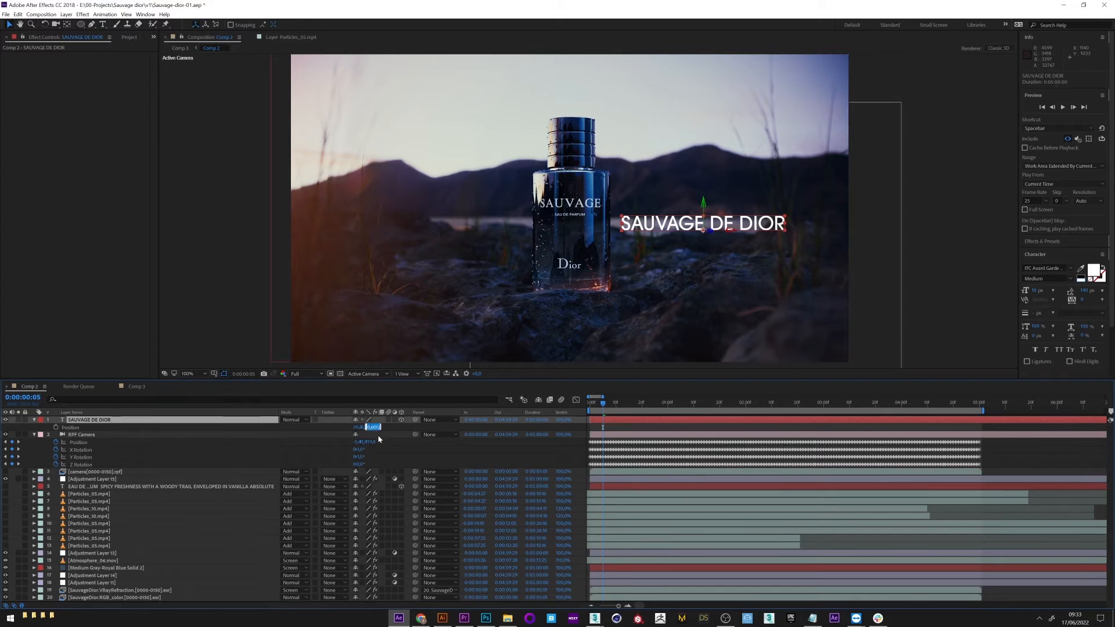
pyautogui.press('Return')
pyautogui.moveTo(641, 218)
pyautogui.mouseDown()
pyautogui.moveTo(668, 226)
pyautogui.moveTo(623, 224)
pyautogui.mouseUp()
pyautogui.click(591, 408)
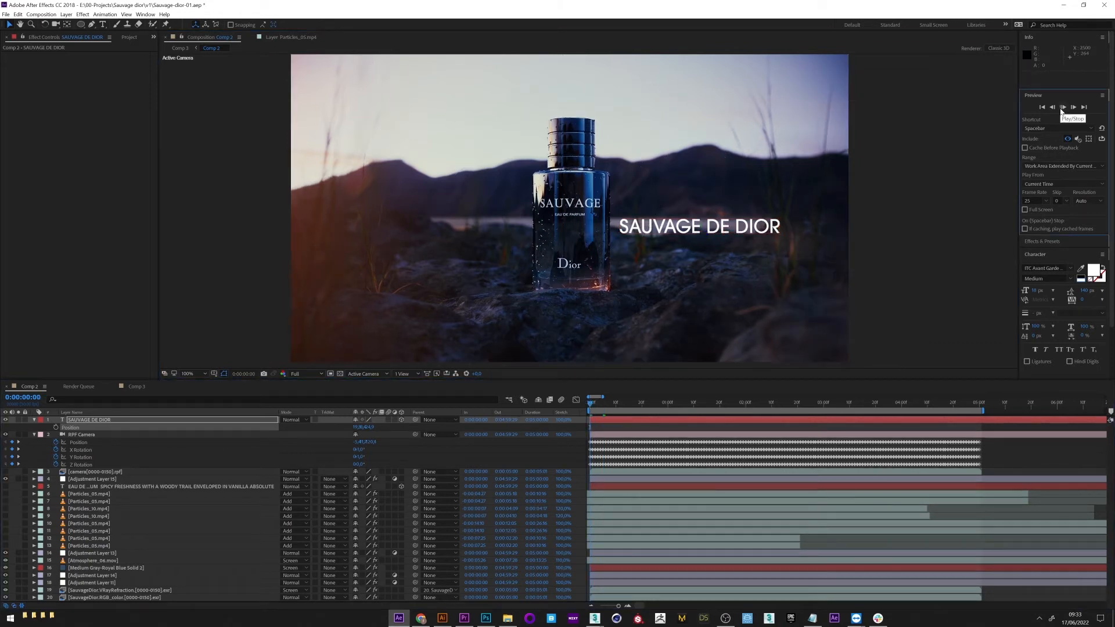
pyautogui.click(1061, 111)
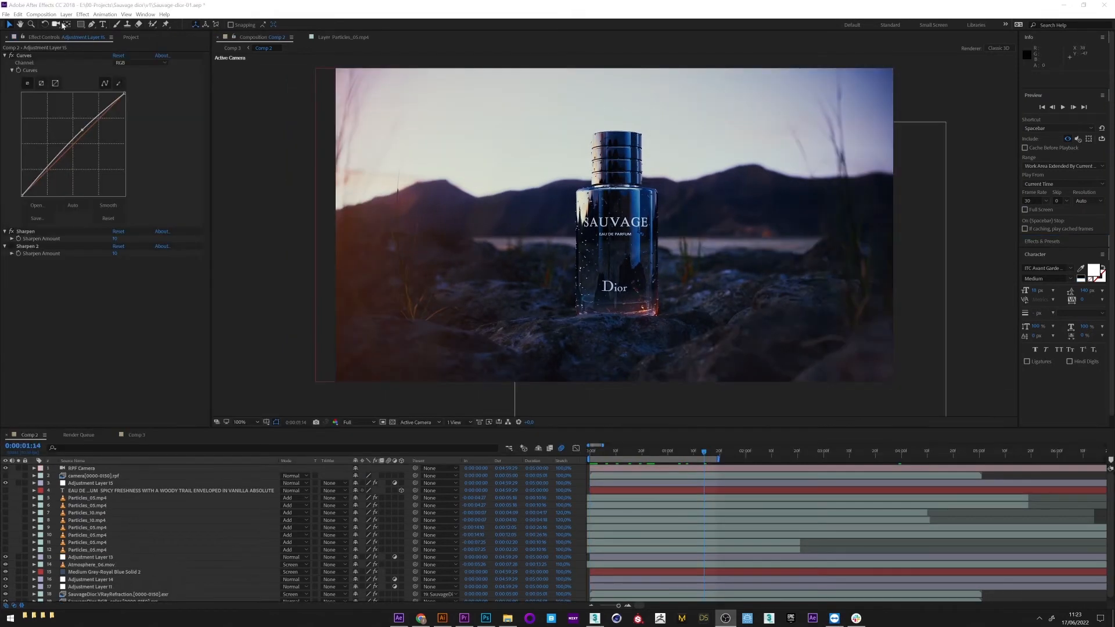
# Step: Add a new black solid layer at the top of Comp 2
pyautogui.click(66, 14)
pyautogui.moveTo(52, 21)
pyautogui.click(287, 30)
pyautogui.press('Return')
# Step: Apply the RG Trapcode Particular effect to the black solid and solo that layer
pyautogui.click(83, 15)
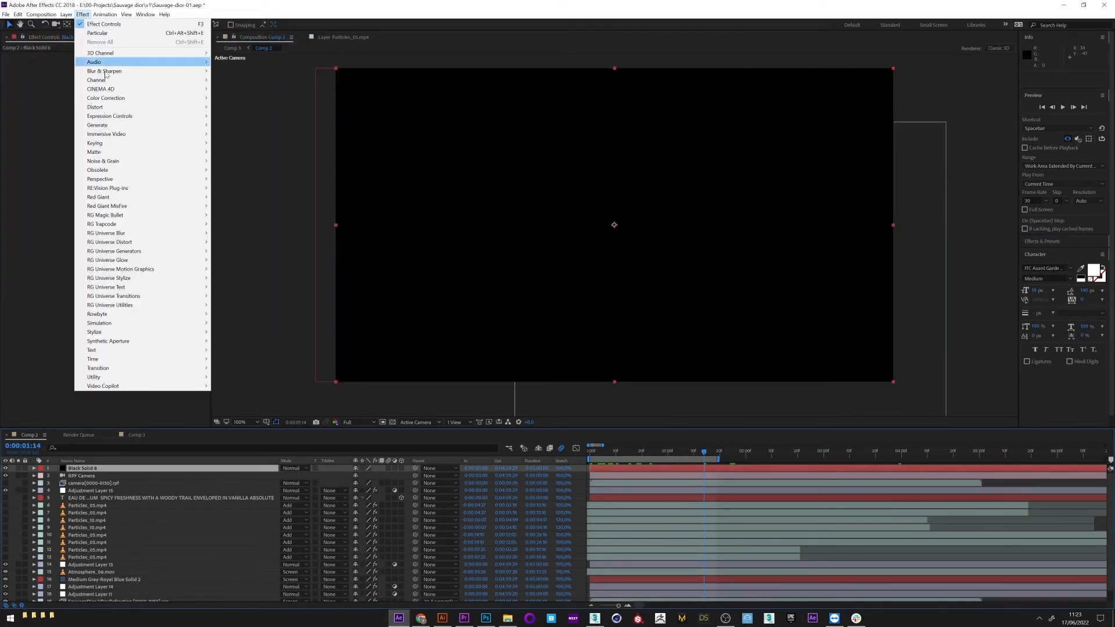
pyautogui.moveTo(117, 225)
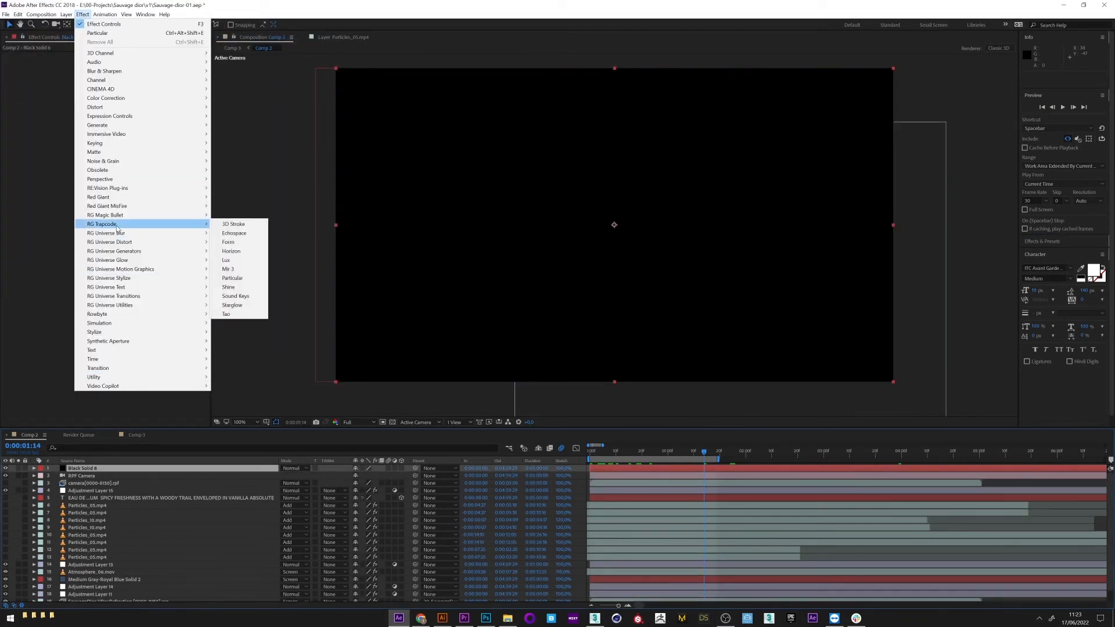
pyautogui.click(231, 277)
pyautogui.moveTo(598, 451); pyautogui.dragTo(691, 456)
pyautogui.click(18, 469)
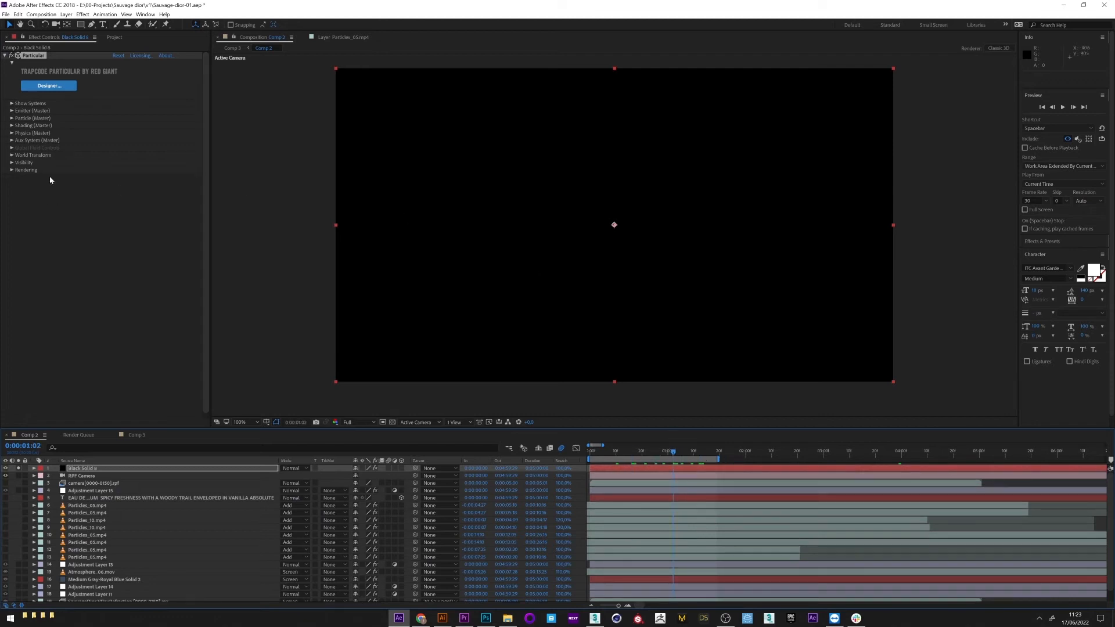
# Step: Zero the Particular emitter's position and push the emitter back in depth so its particles sit farther from the camera
pyautogui.click(12, 111)
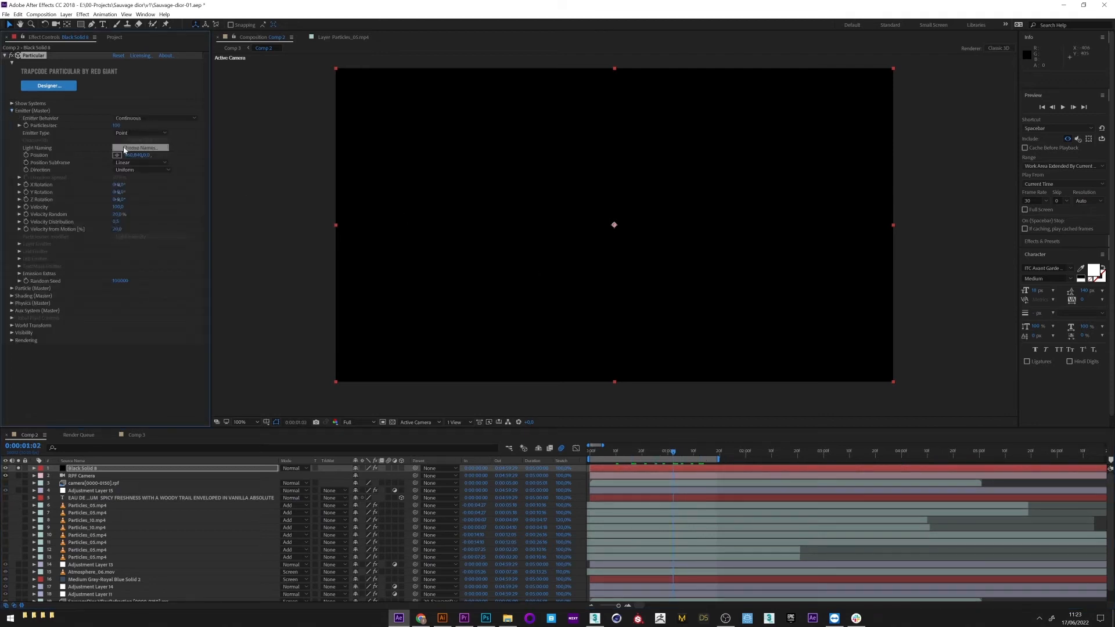
pyautogui.click(136, 156)
pyautogui.write('0,')
pyautogui.press('Return')
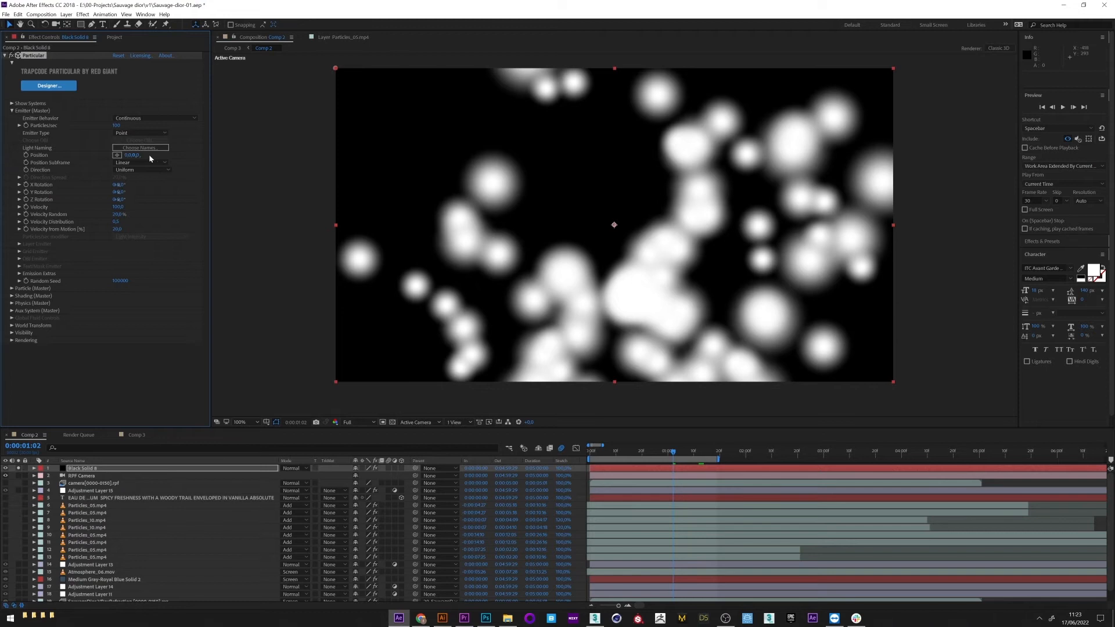
pyautogui.moveTo(138, 155); pyautogui.dragTo(342, 178)
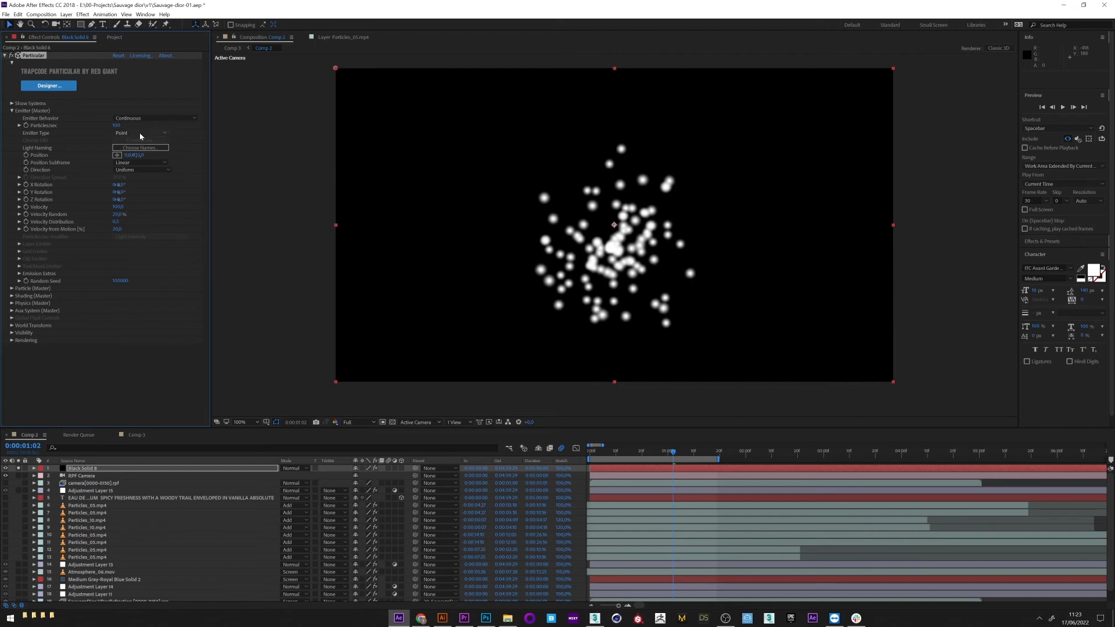
# Step: Change the emitter type to Box with XYZ Individual sizing and enlarge its dimensions to fill the frame
pyautogui.click(116, 134)
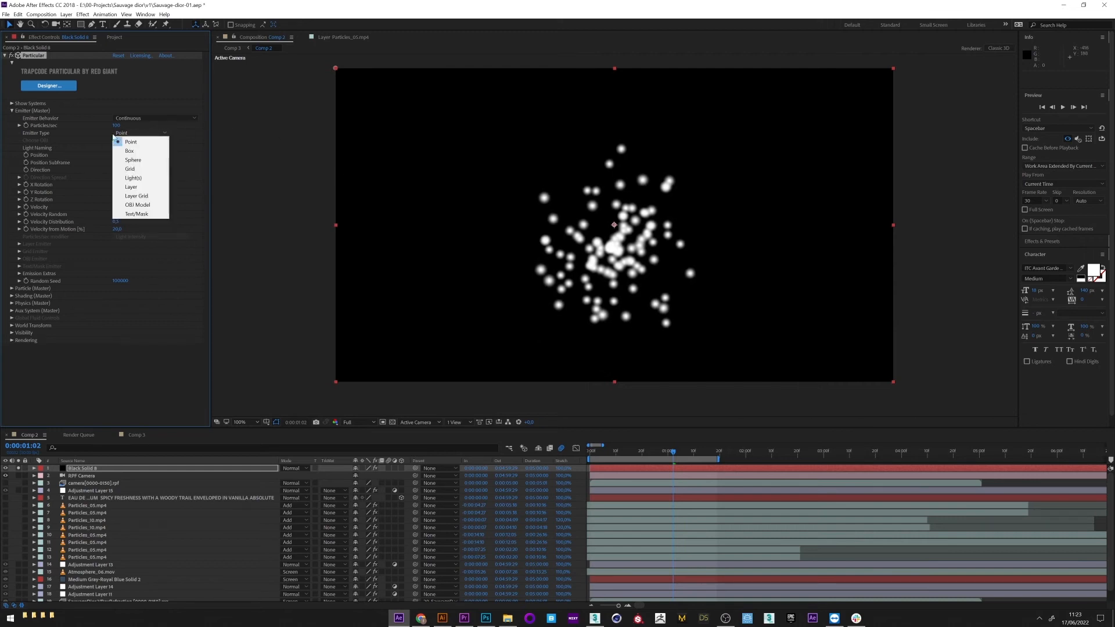
pyautogui.click(138, 153)
pyautogui.click(142, 237)
pyautogui.click(133, 248)
pyautogui.moveTo(132, 245); pyautogui.dragTo(618, 243)
# Step: Set the emitter to 1000 particles per second and preview the animation
pyautogui.click(120, 126)
pyautogui.write('1000')
pyautogui.press('Return')
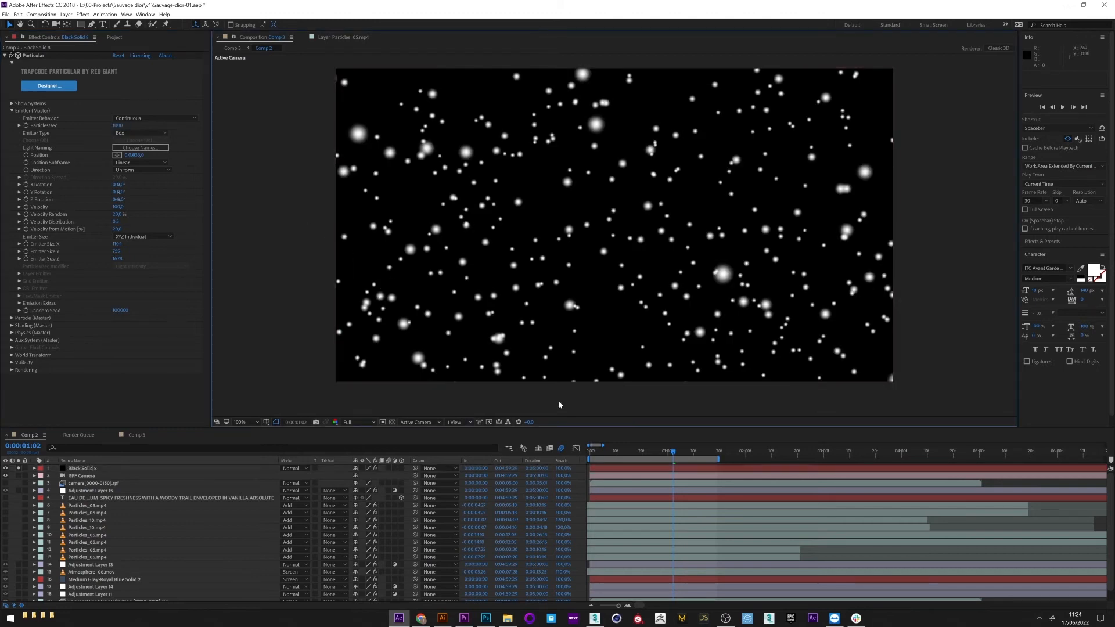
pyautogui.press('space')
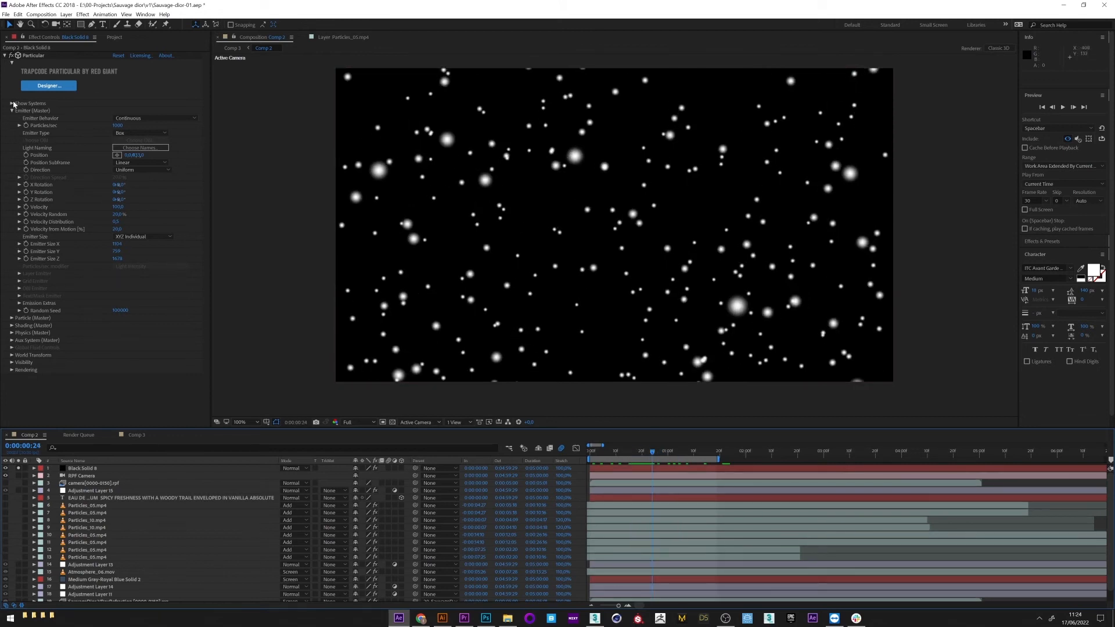
# Step: Try an emitter velocity of 0 and scrub the opening frames to check the particle motion
pyautogui.click(120, 208)
pyautogui.write('0')
pyautogui.press('Return')
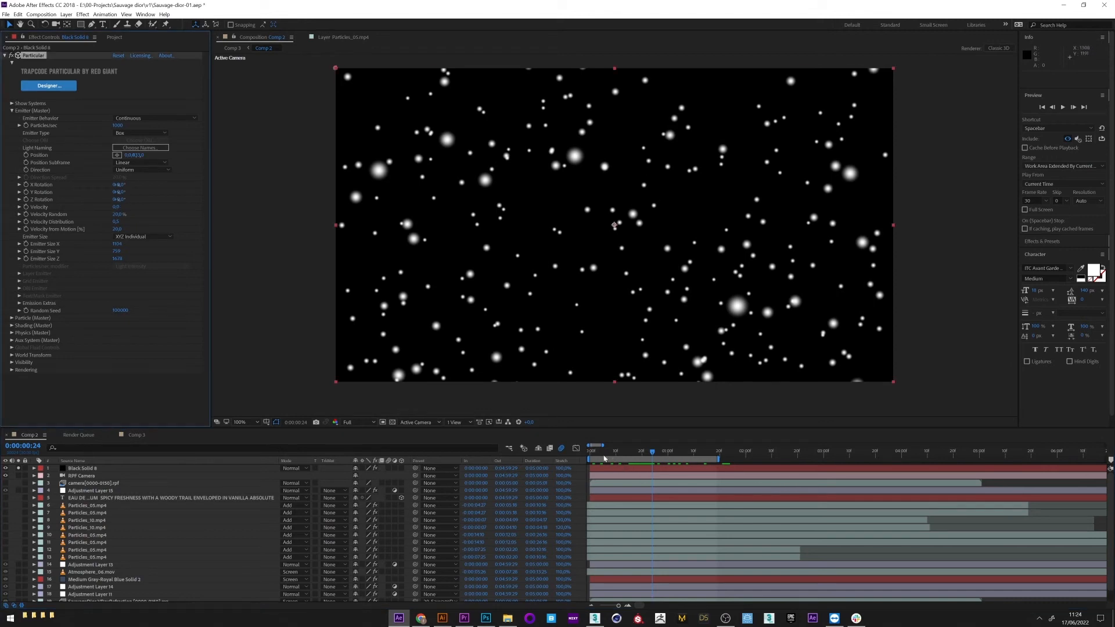
pyautogui.click(594, 452)
pyautogui.moveTo(595, 454)
pyautogui.mouseDown()
pyautogui.moveTo(680, 462)
pyautogui.moveTo(611, 452)
pyautogui.mouseUp()
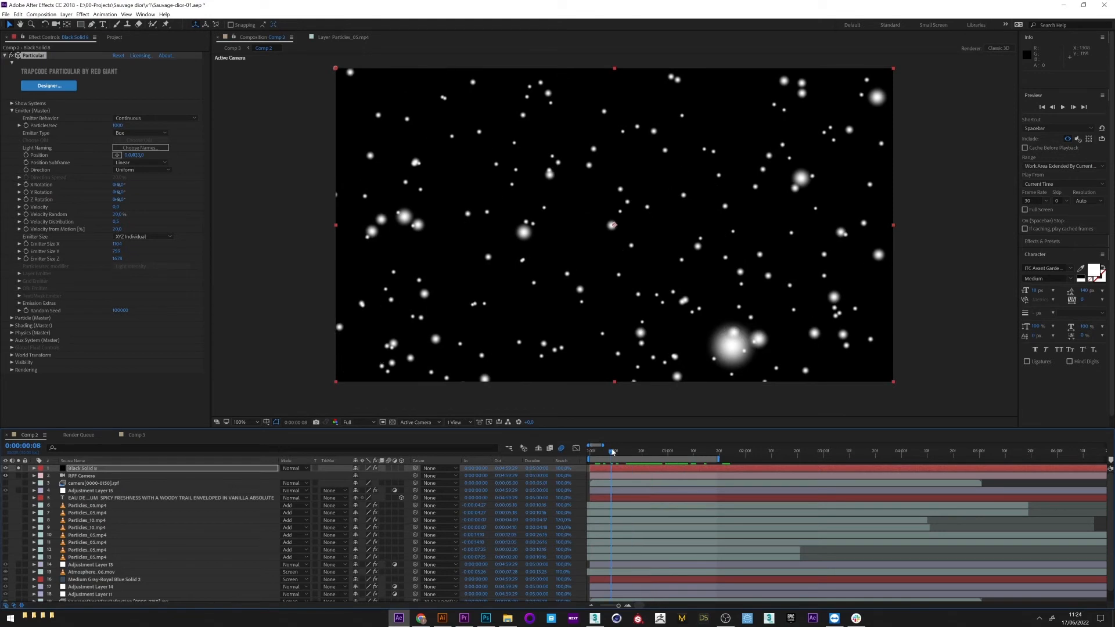
# Step: Set the emitter velocity to 50, adjust its Velocity Random, and scrub to 0:00:00:19 to check the motion
pyautogui.click(114, 208)
pyautogui.write('50')
pyautogui.press('Return')
pyautogui.moveTo(119, 215); pyautogui.dragTo(133, 214)
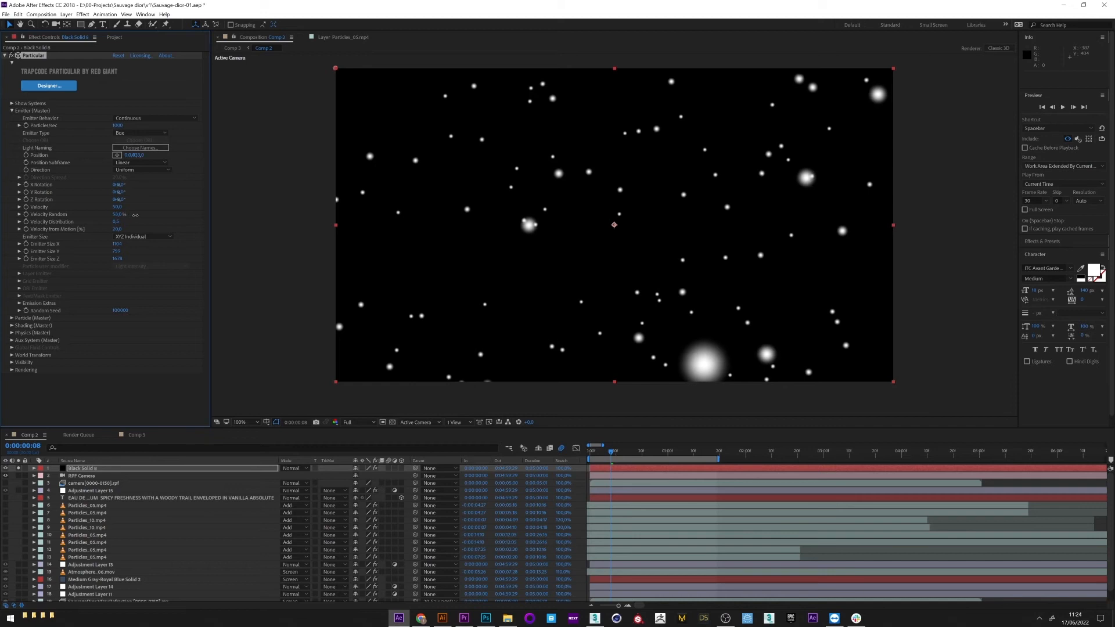
pyautogui.moveTo(596, 456); pyautogui.dragTo(640, 458)
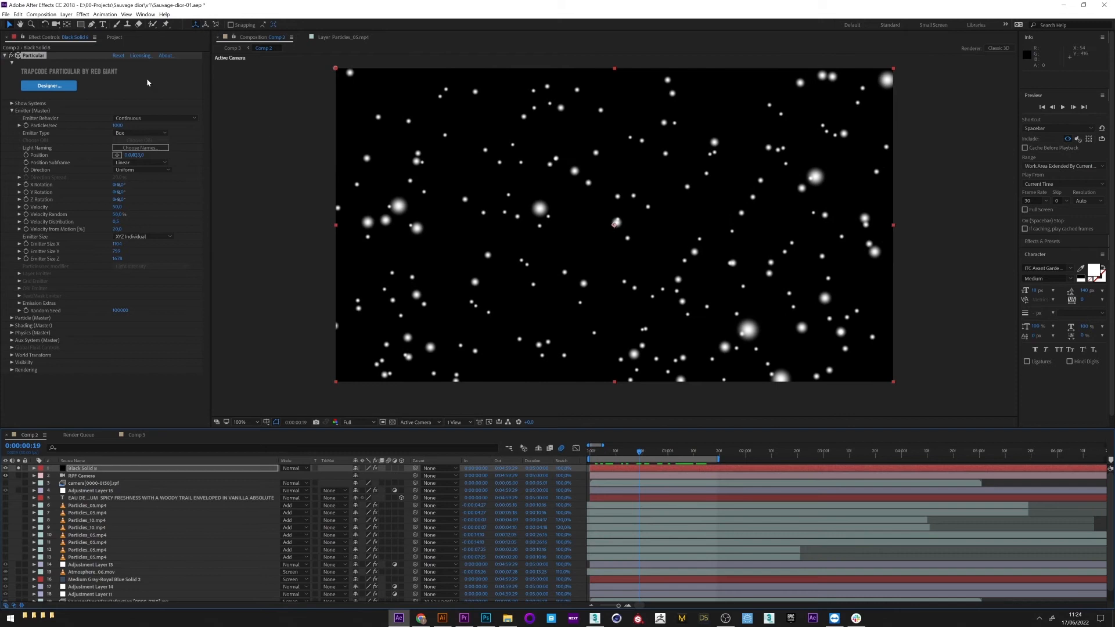
# Step: Set the particle size to 1 with Size Random and Opacity Random at 50%
pyautogui.click(12, 111)
pyautogui.click(11, 119)
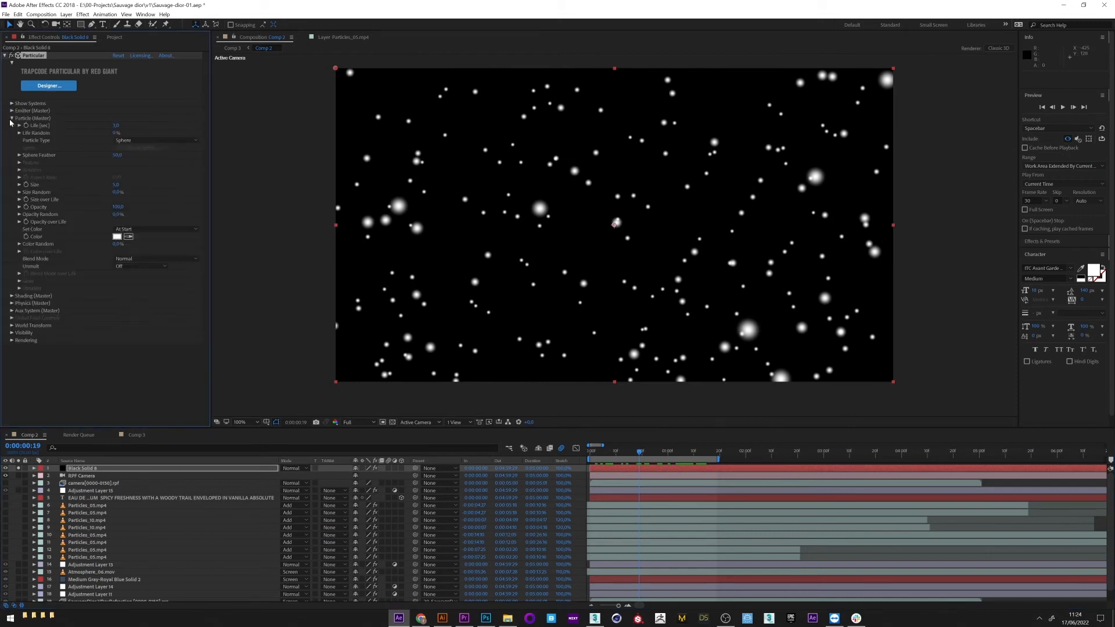
pyautogui.write('1')
pyautogui.press('Return')
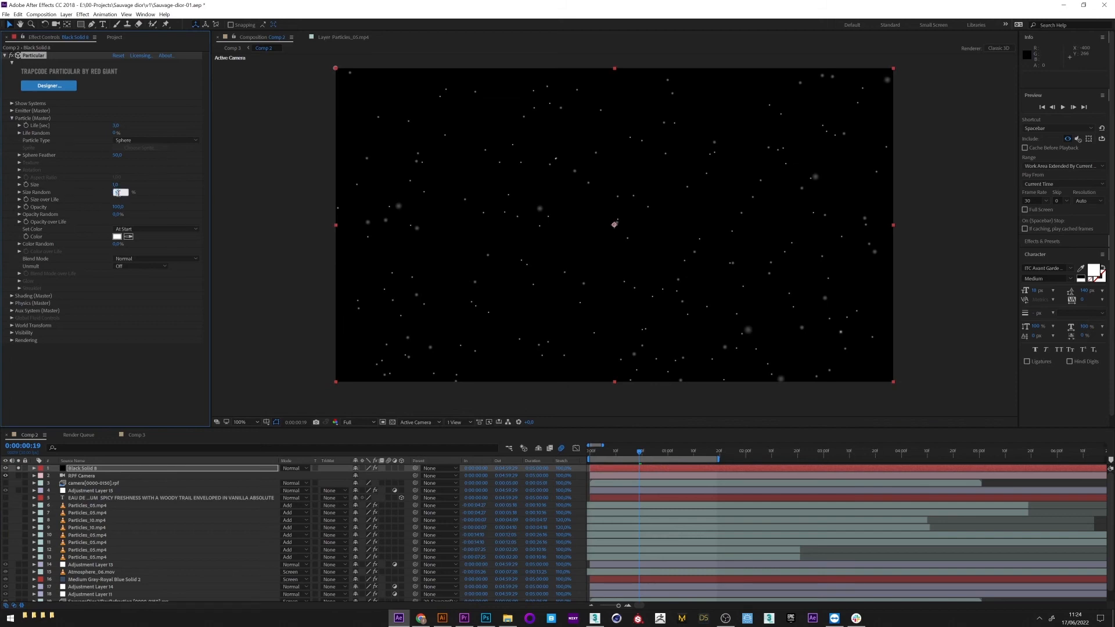
pyautogui.click(114, 214)
# Step: Apply the triangular rise-and-fall preset to both the Size over Life and Opacity over Life curves
pyautogui.click(18, 222)
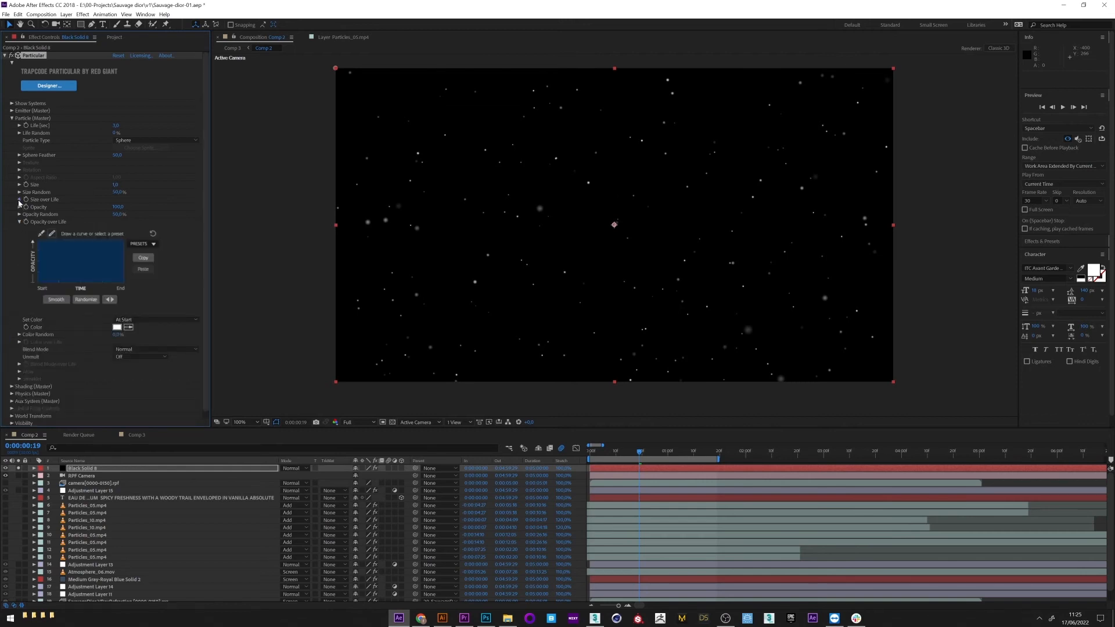
pyautogui.click(19, 200)
pyautogui.moveTo(210, 224); pyautogui.dragTo(250, 228)
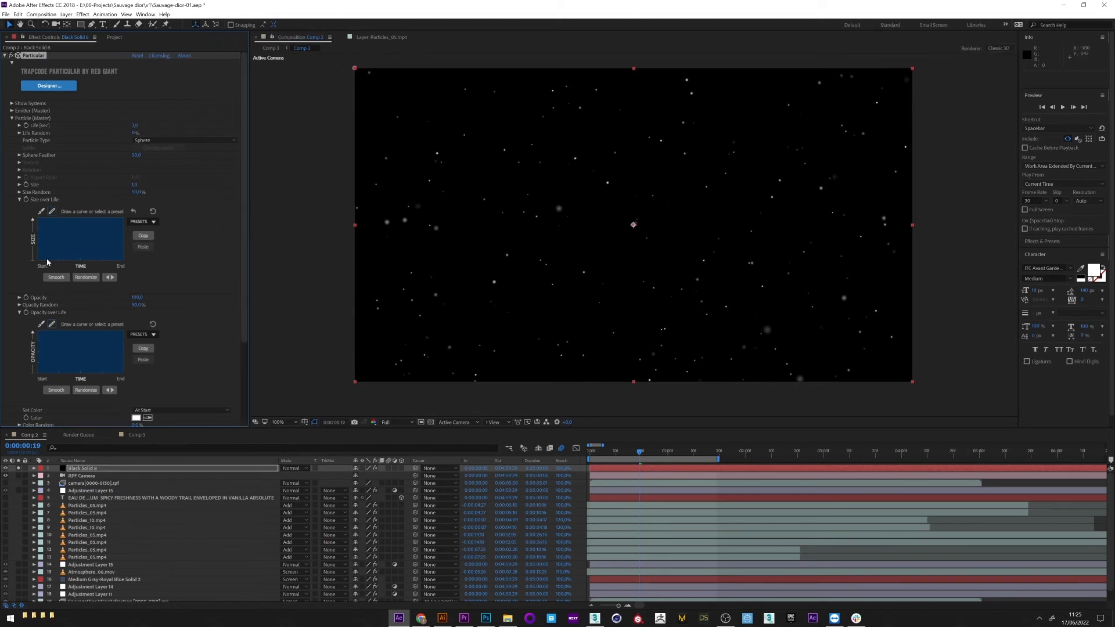
pyautogui.click(147, 223)
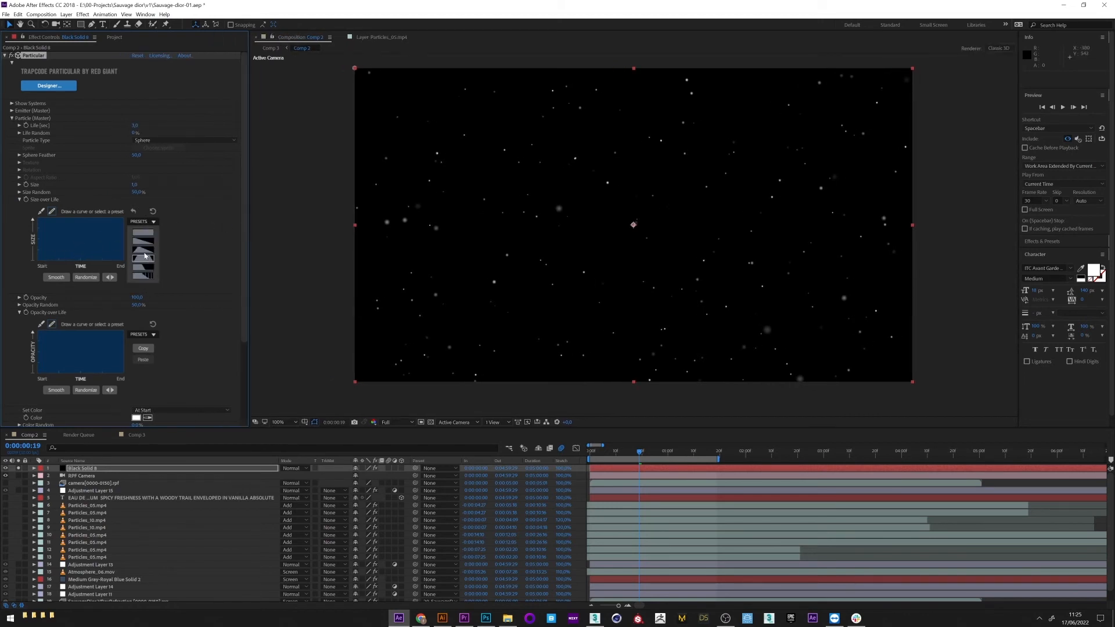
pyautogui.click(147, 250)
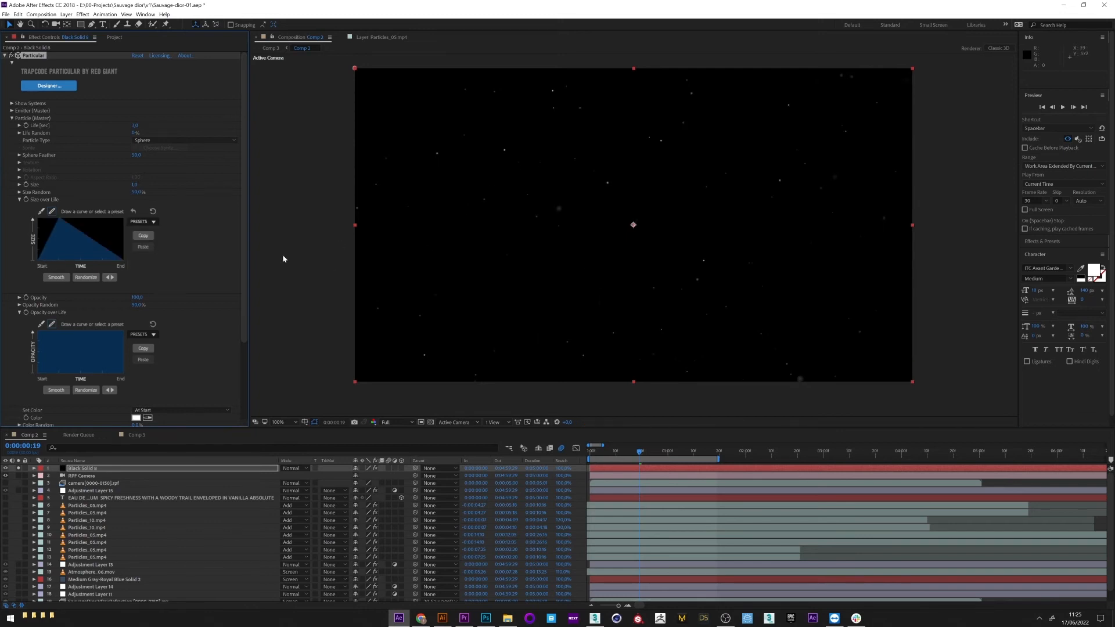
pyautogui.click(146, 335)
pyautogui.click(146, 364)
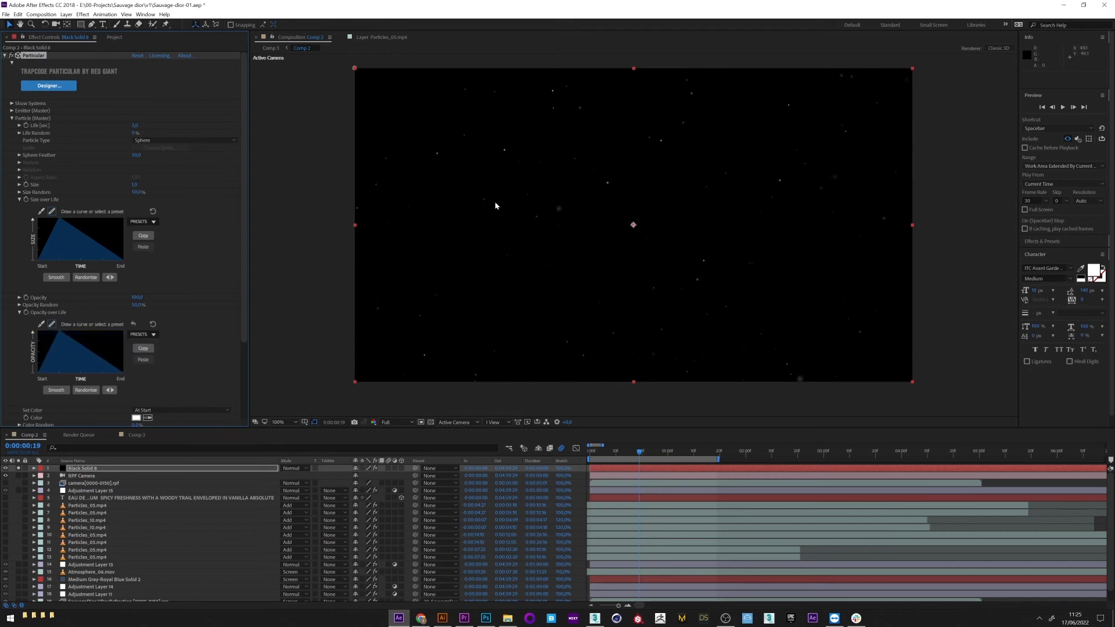
# Step: Scrub through the particles, extend the work area's end to just past four seconds, and preview from the start
pyautogui.moveTo(591, 457); pyautogui.dragTo(619, 458)
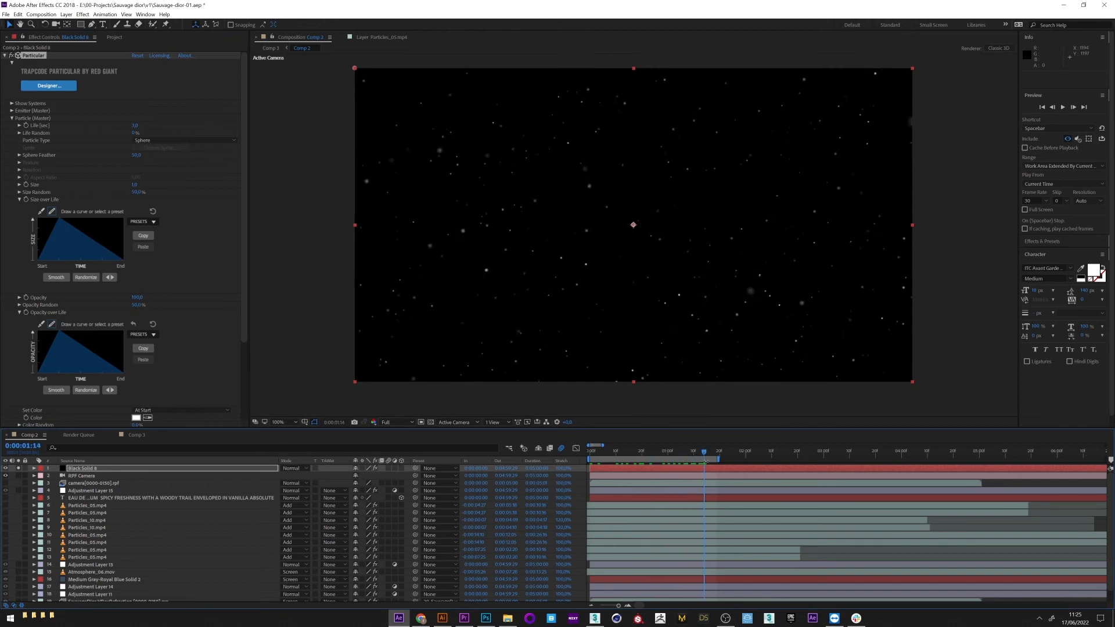
pyautogui.moveTo(718, 460); pyautogui.dragTo(918, 465)
pyautogui.click(592, 454)
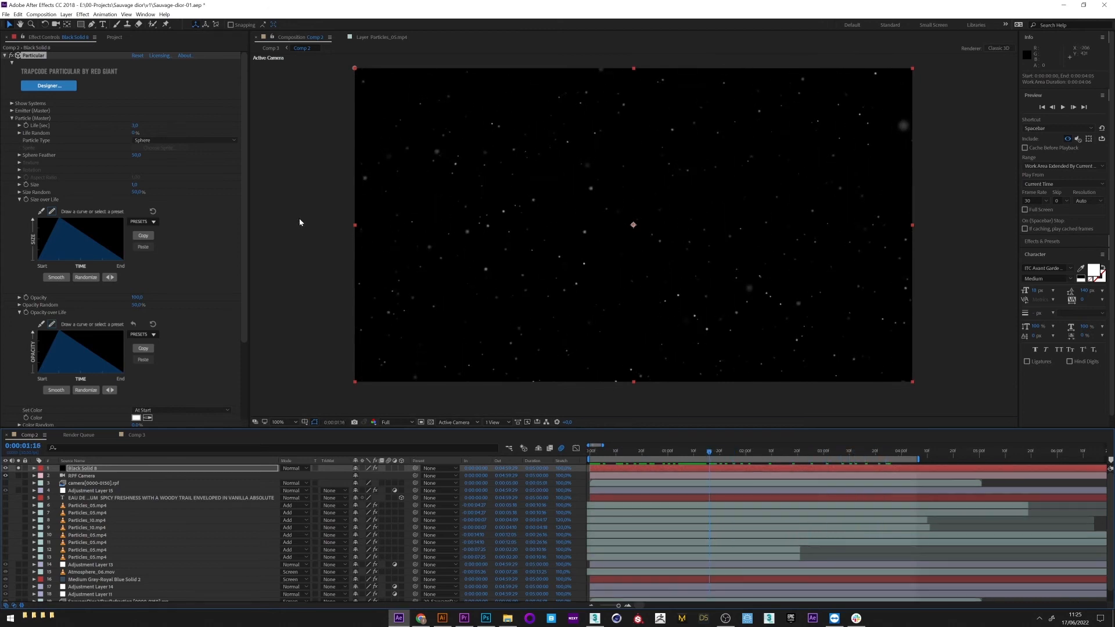
pyautogui.moveTo(242, 159); pyautogui.dragTo(243, 238)
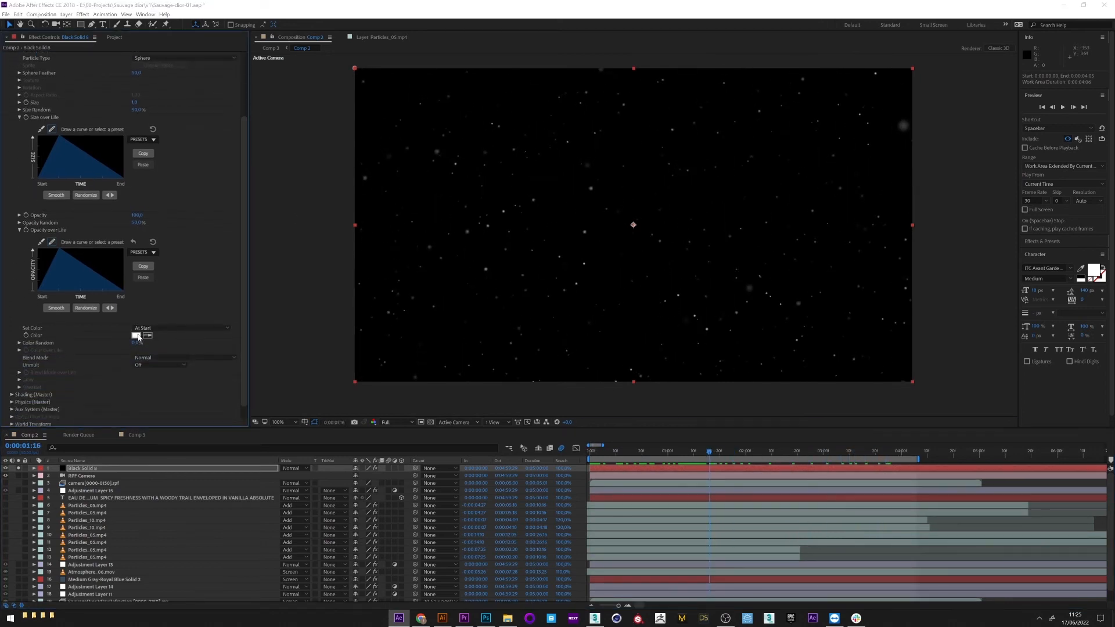
pyautogui.click(136, 335)
pyautogui.moveTo(121, 58); pyautogui.dragTo(124, 8)
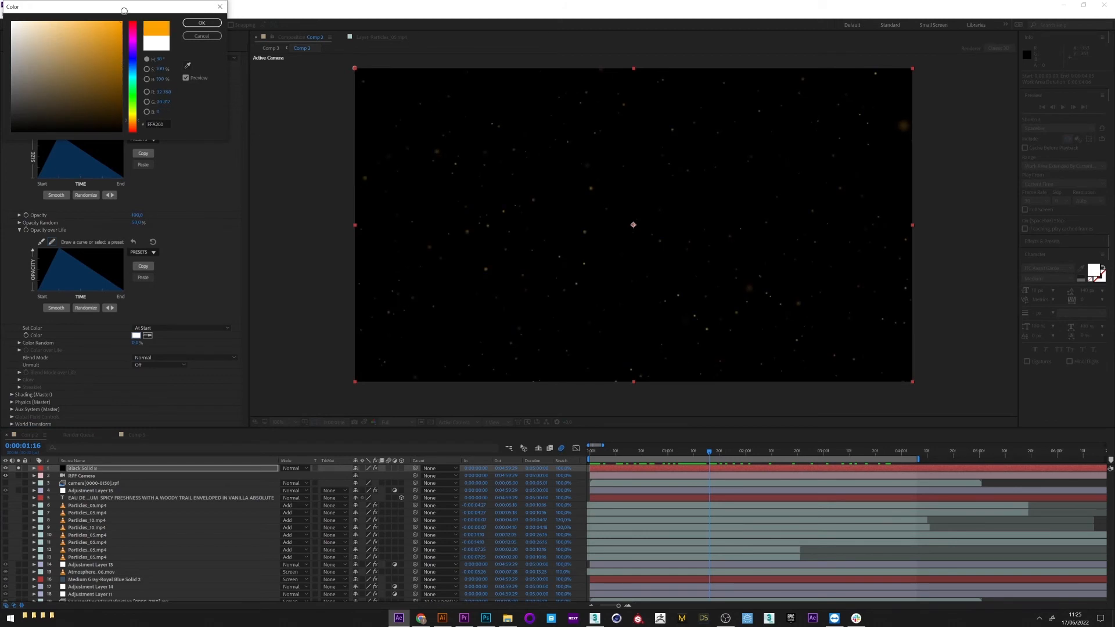
pyautogui.click(202, 36)
pyautogui.scroll(4, 110, 136)
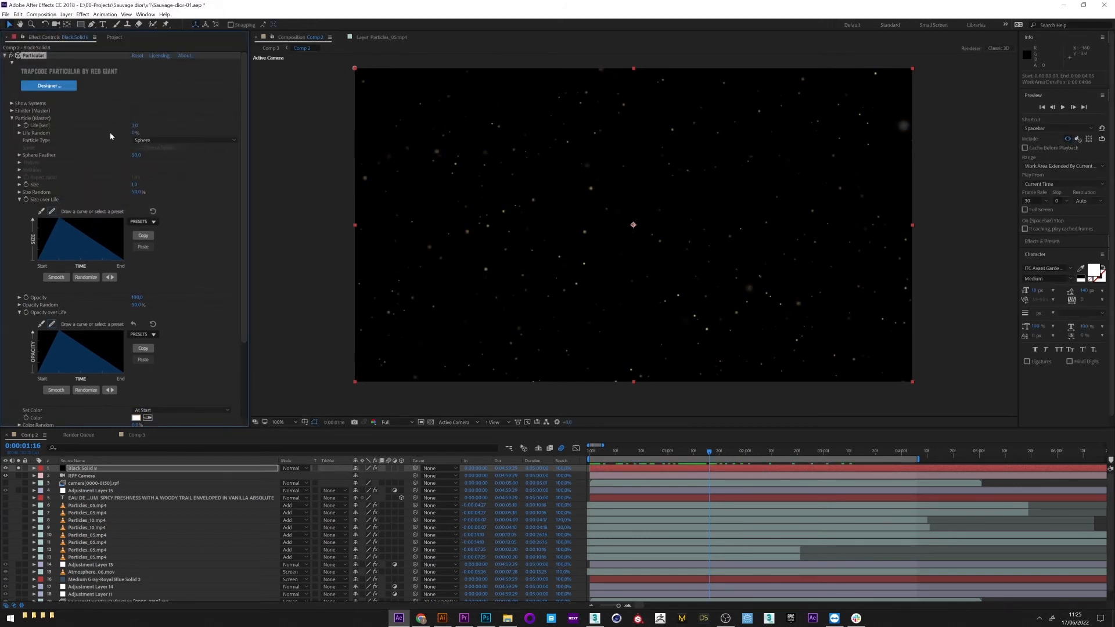
# Step: Try a different Gravity value in Particular's Physics settings, and reset Gravity to 0
pyautogui.click(12, 118)
pyautogui.click(12, 126)
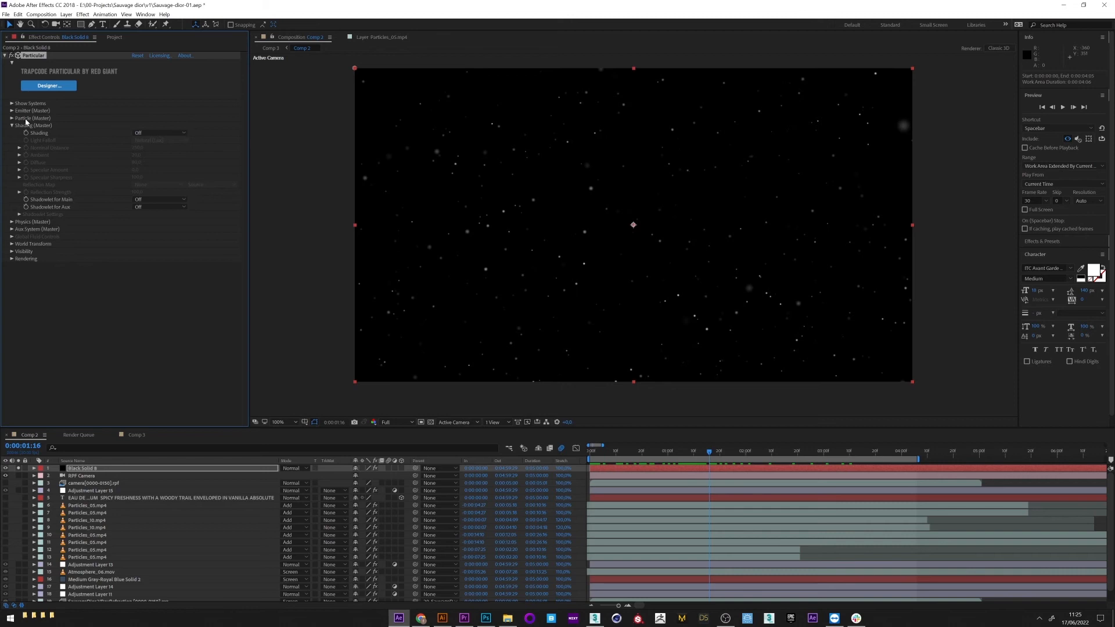
pyautogui.click(12, 126)
pyautogui.click(12, 134)
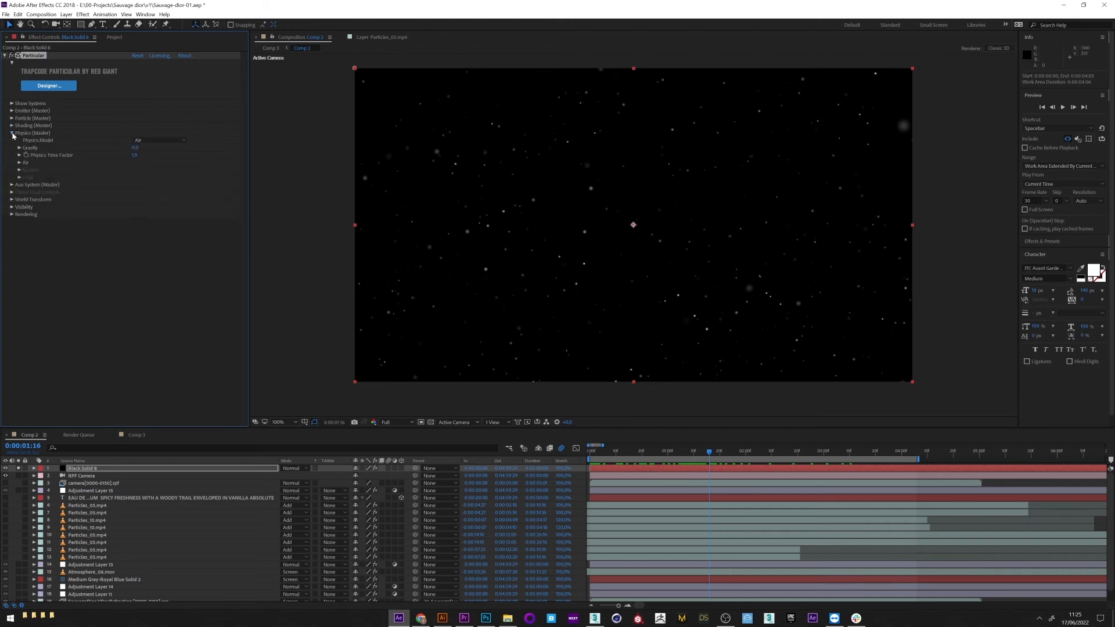
pyautogui.moveTo(135, 149); pyautogui.dragTo(103, 154)
pyautogui.click(139, 149)
pyautogui.write('0')
pyautogui.press('Return')
# Step: Try a different Wind X value in the Air physics settings, and reset Wind X to 0
pyautogui.click(20, 163)
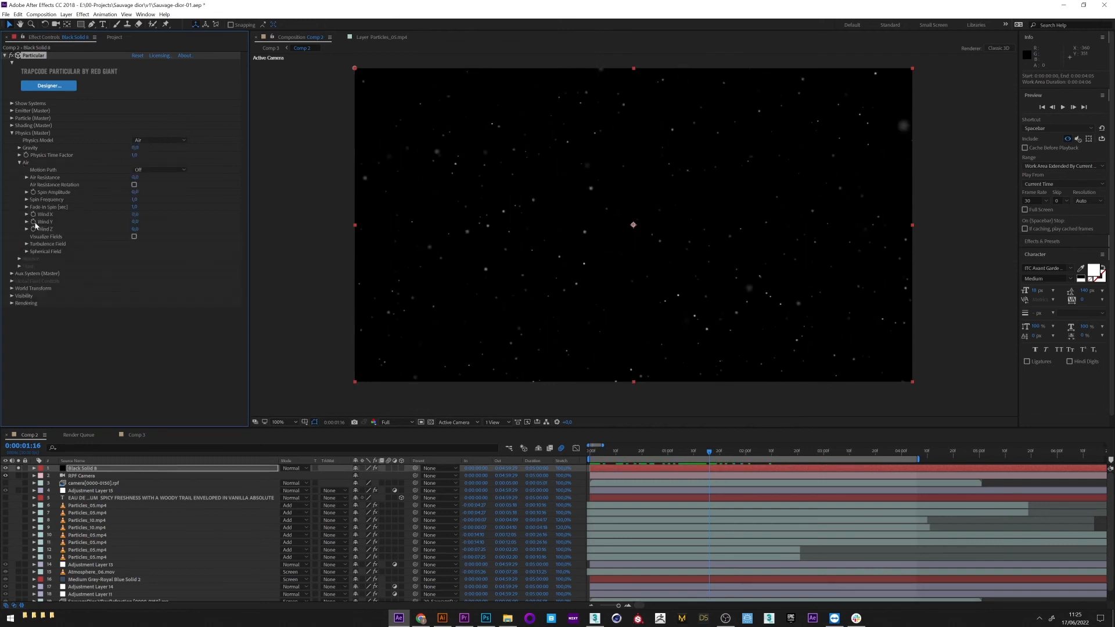
pyautogui.moveTo(135, 214)
pyautogui.mouseDown()
pyautogui.moveTo(238, 222)
pyautogui.moveTo(126, 216)
pyautogui.moveTo(135, 215)
pyautogui.mouseUp()
pyautogui.click(137, 215)
pyautogui.write('0')
pyautogui.press('Return')
# Step: Raise the Turbulence Field's Affect Position, set its Scale to 3, and preview the particles from the start
pyautogui.click(27, 244)
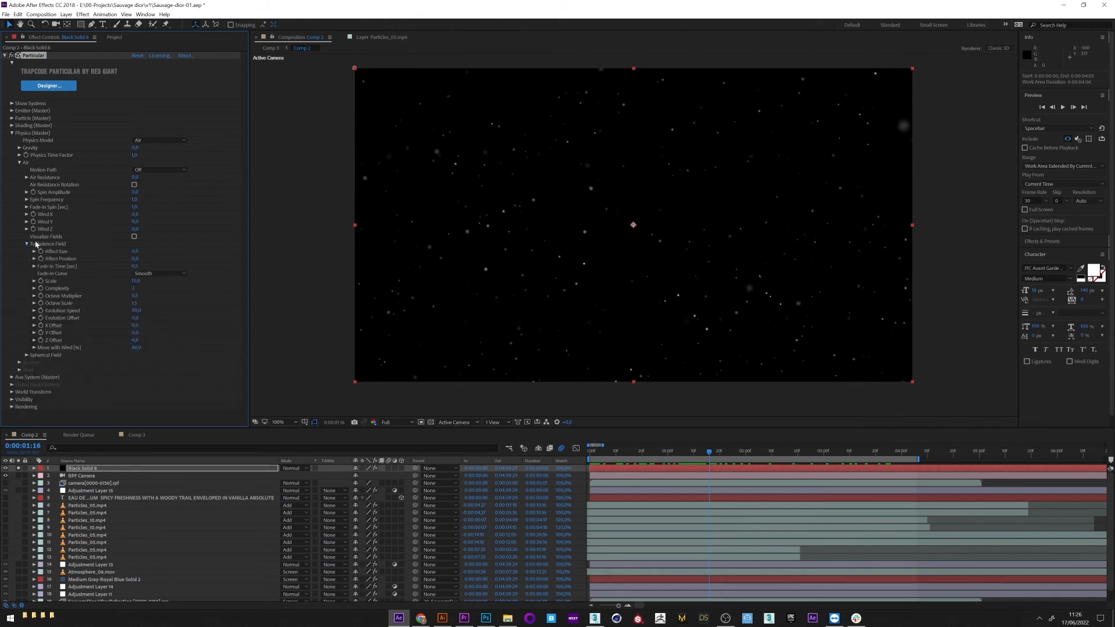
pyautogui.moveTo(137, 263); pyautogui.dragTo(460, 271)
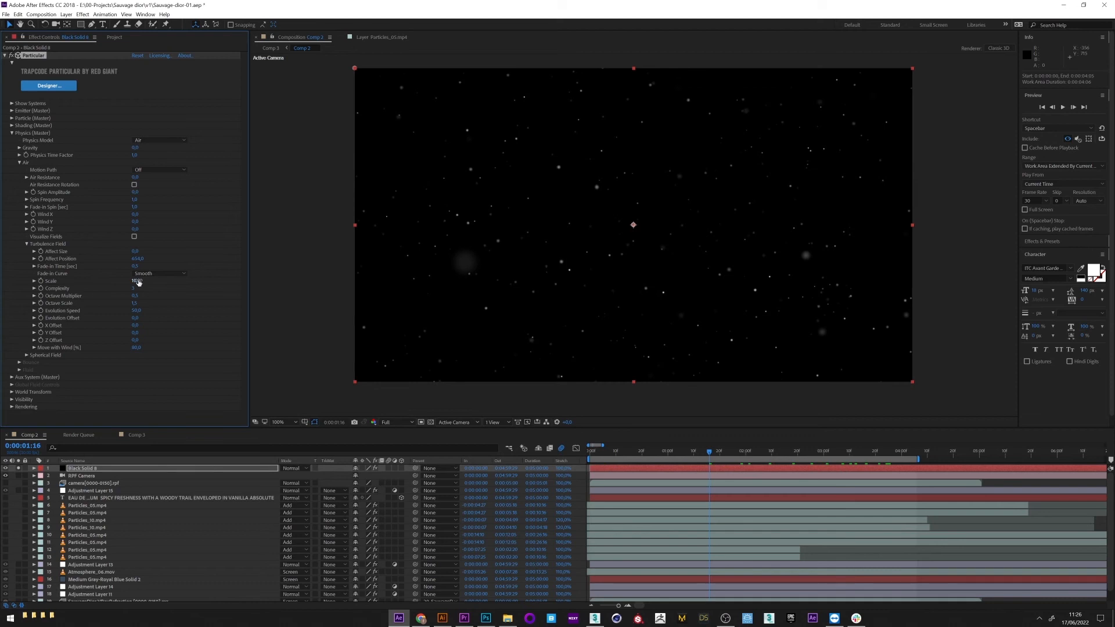
pyautogui.write('3')
pyautogui.click(590, 454)
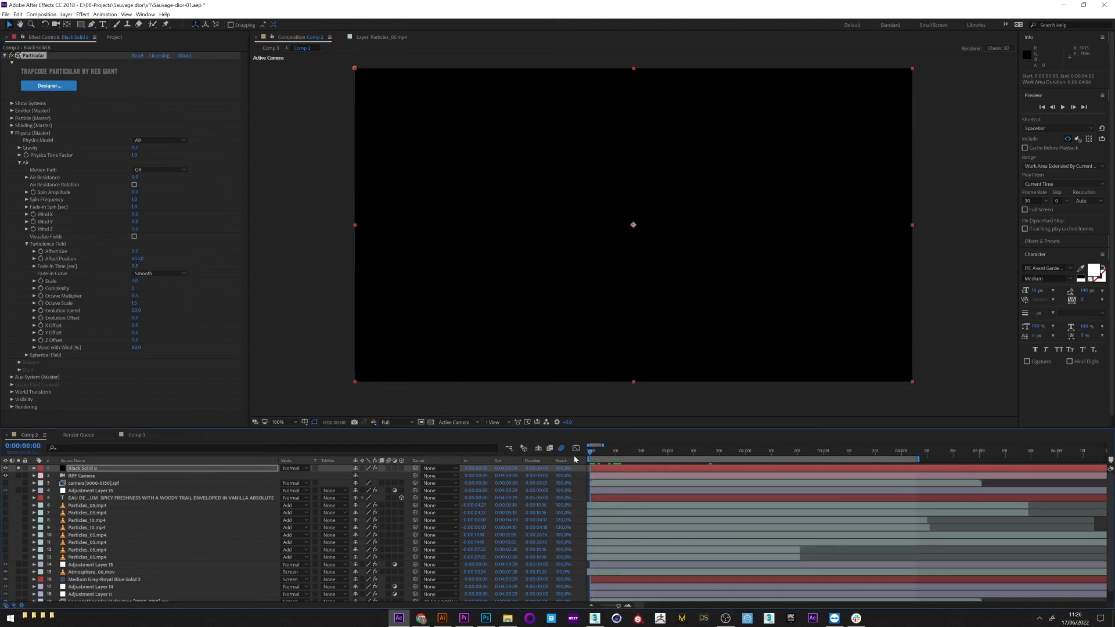
pyautogui.click(1062, 107)
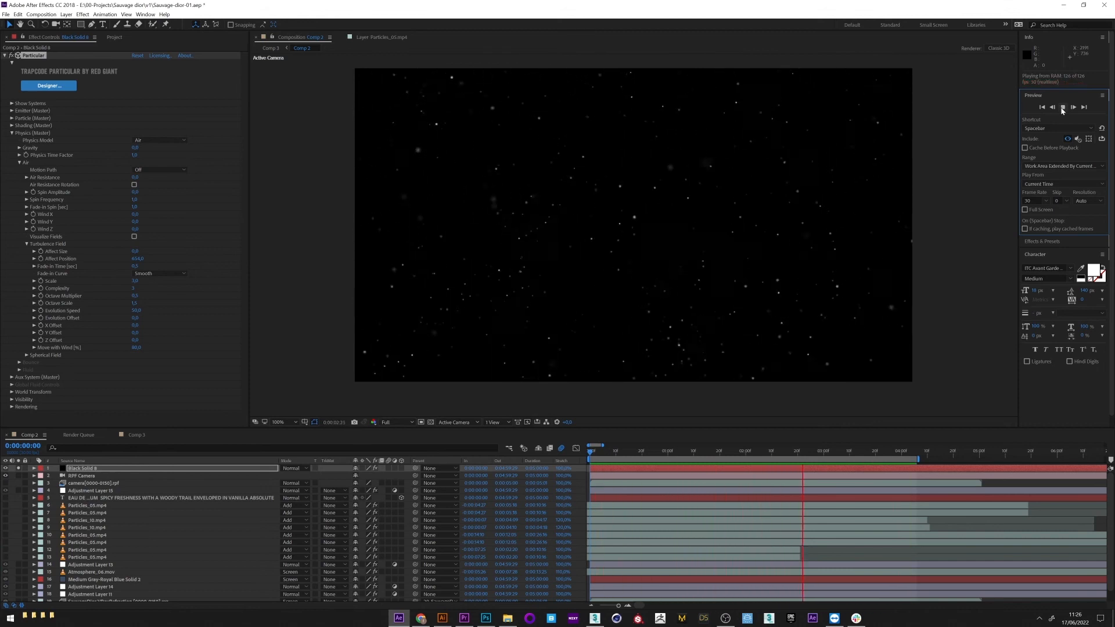
pyautogui.click(759, 452)
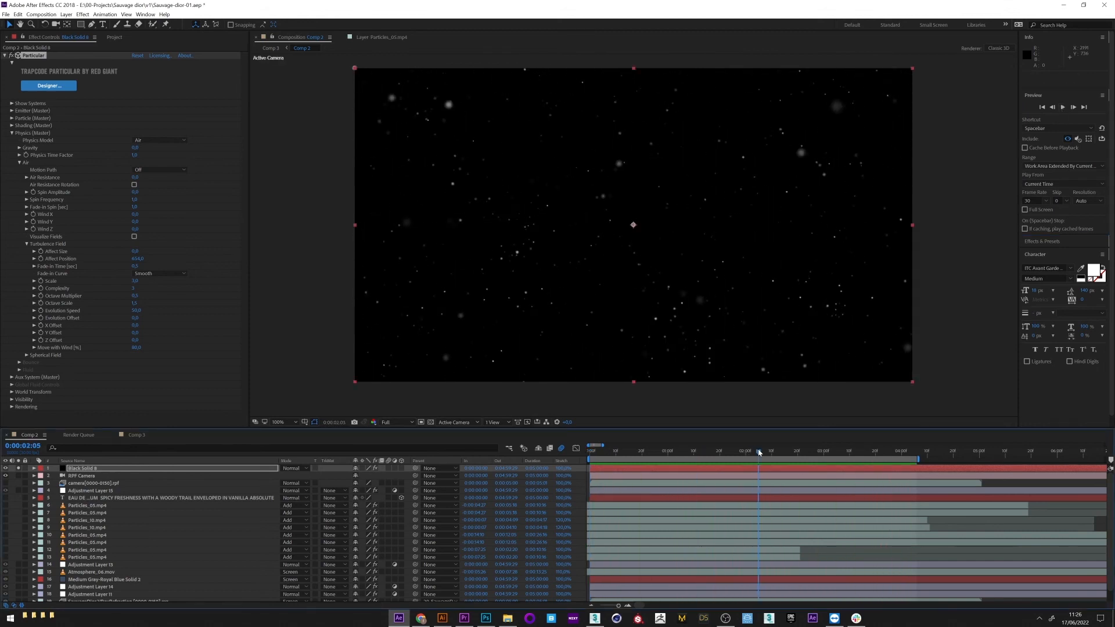
# Step: Raise the RPF Camera's Blur Level and Aperture, switching Depth of Field off and on to compare the particle blur
pyautogui.click(86, 476)
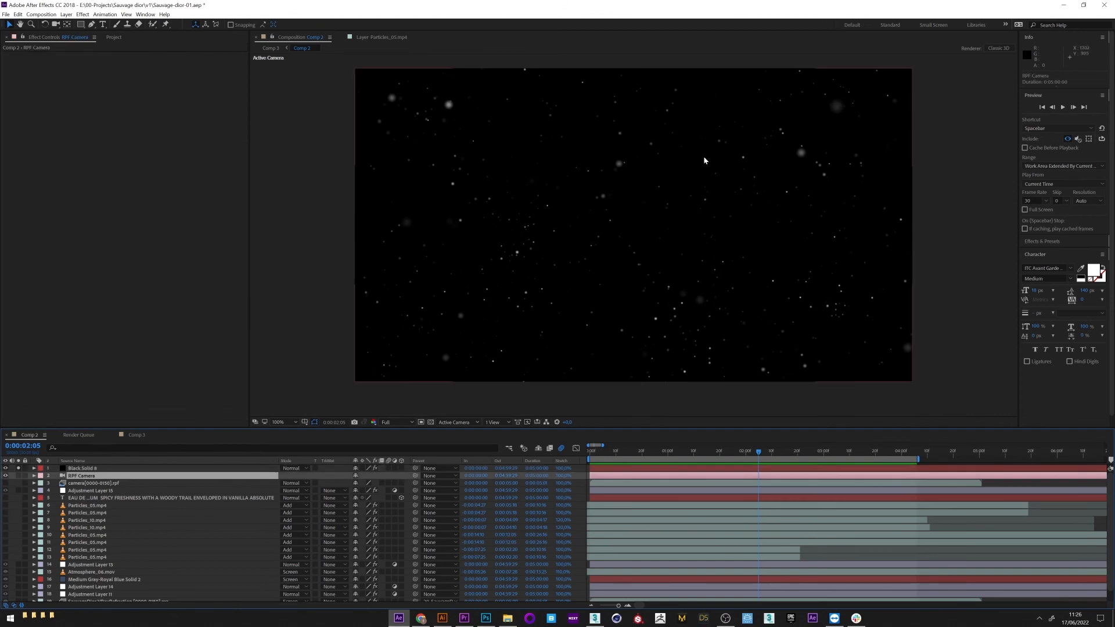
pyautogui.click(34, 475)
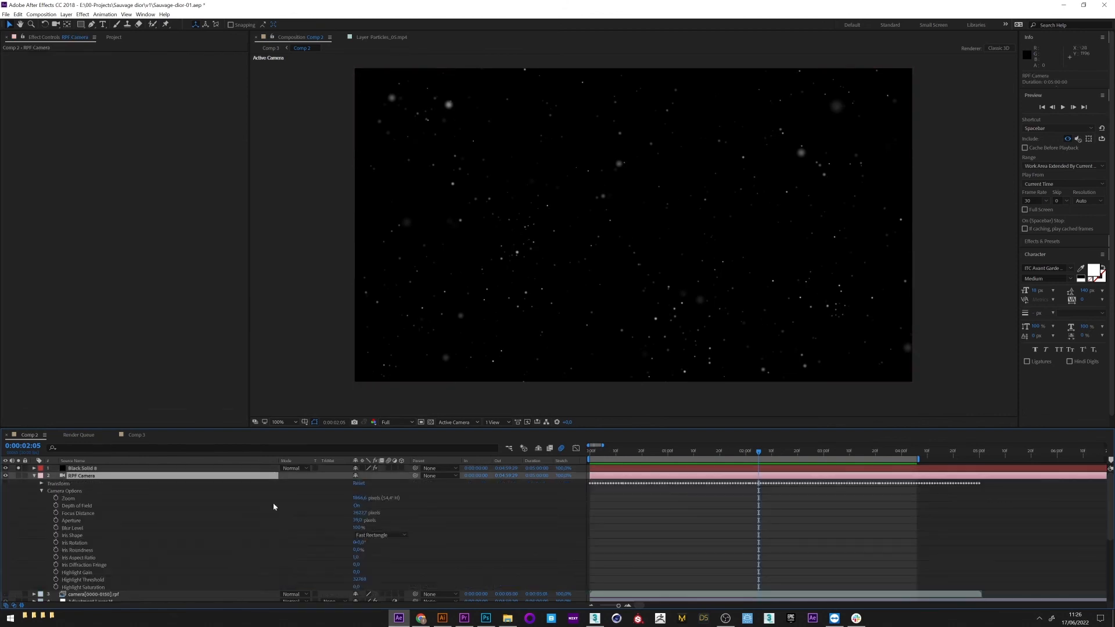
pyautogui.click(356, 506)
pyautogui.click(356, 506)
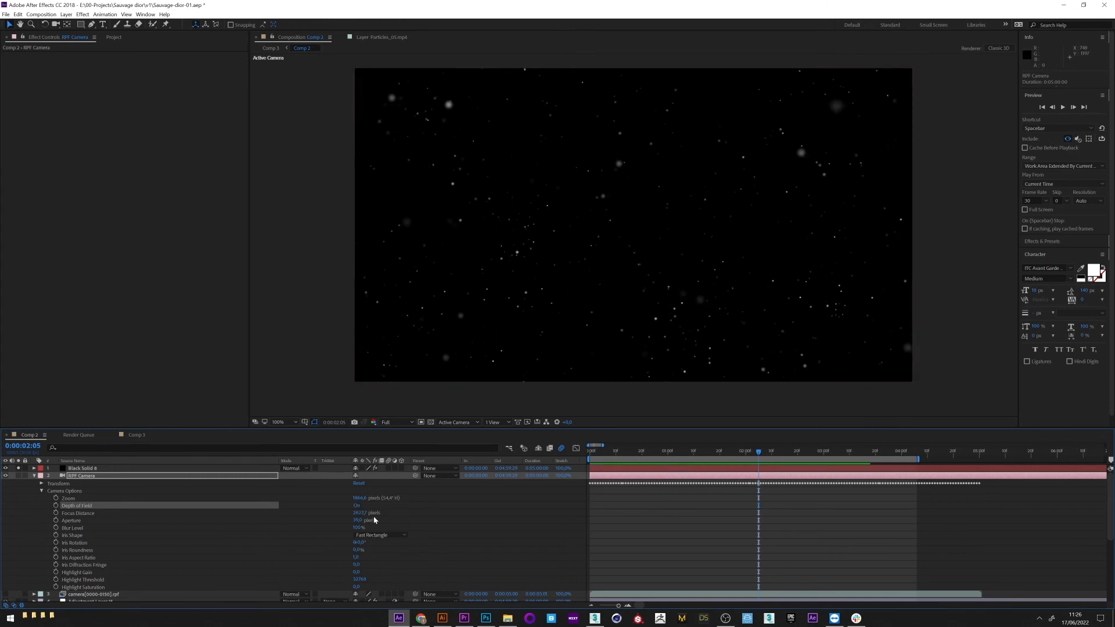
pyautogui.moveTo(359, 530); pyautogui.dragTo(411, 524)
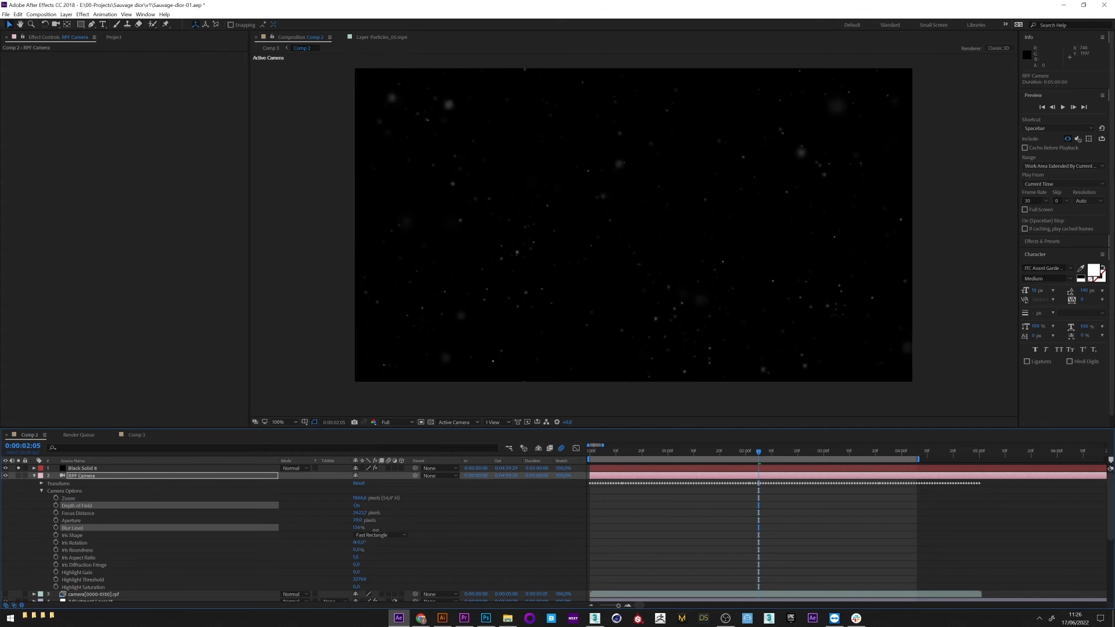
pyautogui.click(136, 530)
pyautogui.moveTo(356, 521)
pyautogui.mouseDown()
pyautogui.moveTo(401, 520)
pyautogui.moveTo(353, 527)
pyautogui.mouseUp()
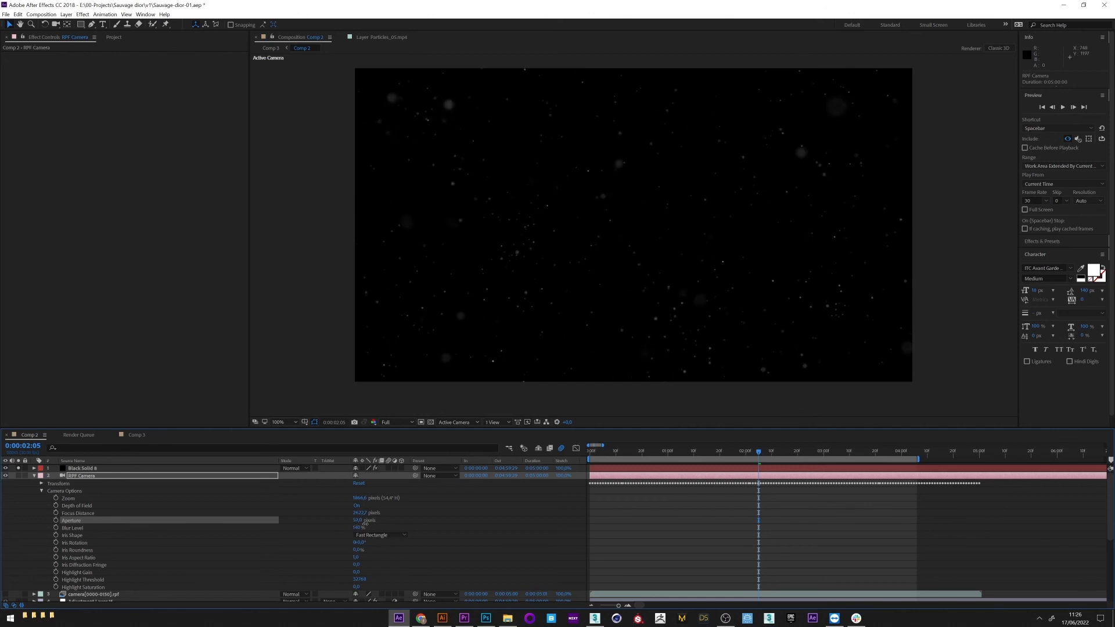
pyautogui.click(356, 505)
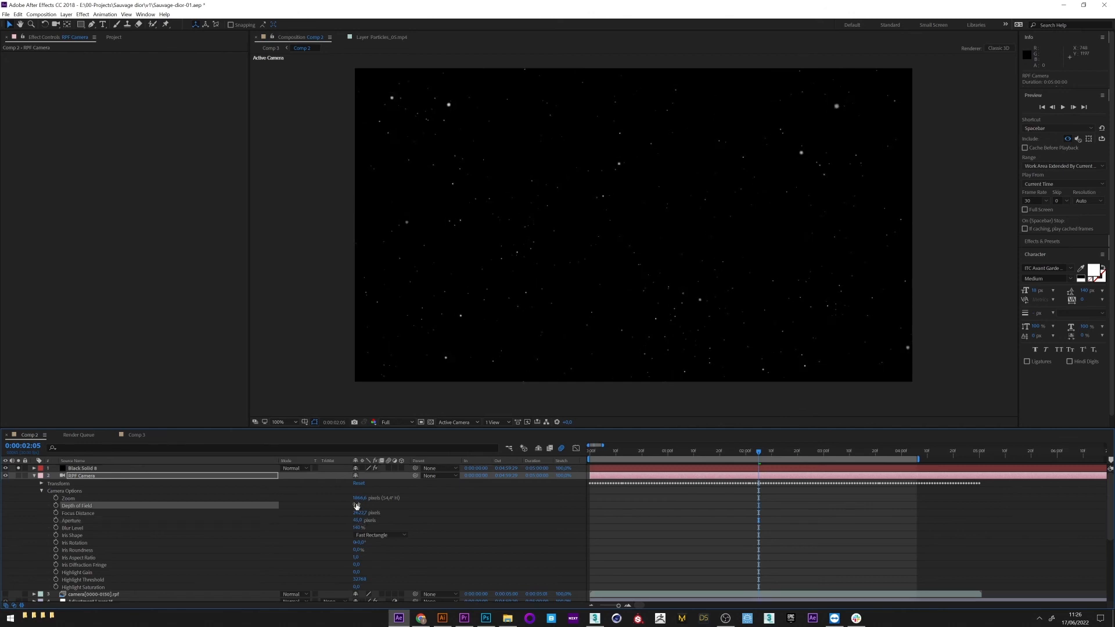
pyautogui.click(357, 506)
pyautogui.moveTo(609, 456); pyautogui.dragTo(761, 458)
# Step: Apply the Glow effect to the Black Solid 8 particle layer and preview it from the start
pyautogui.click(91, 469)
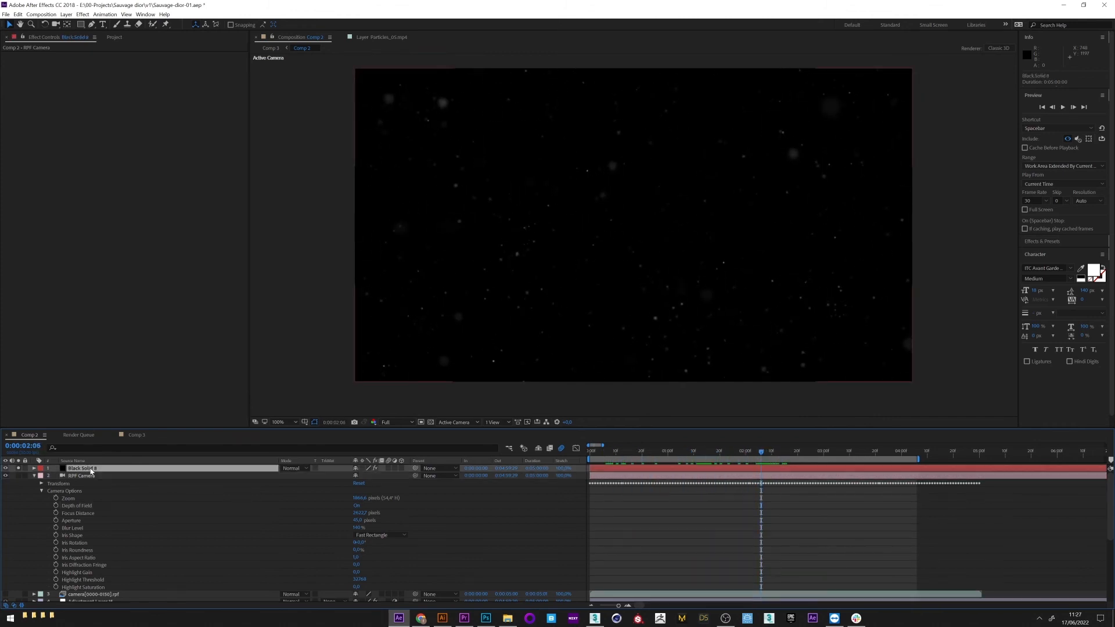
pyautogui.click(83, 14)
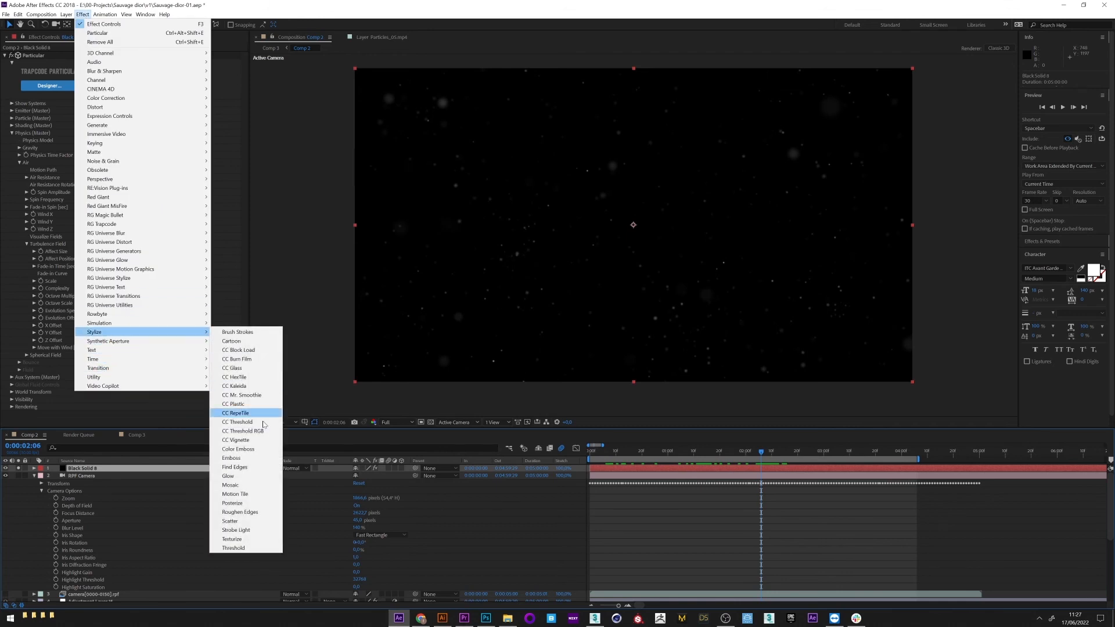
pyautogui.click(244, 472)
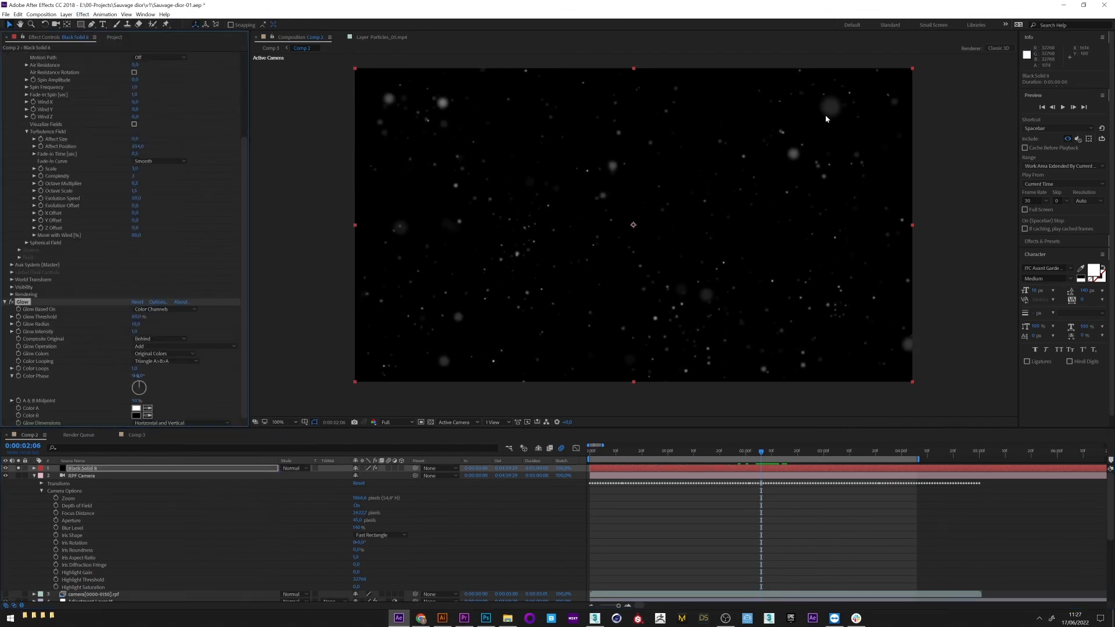
pyautogui.click(1063, 107)
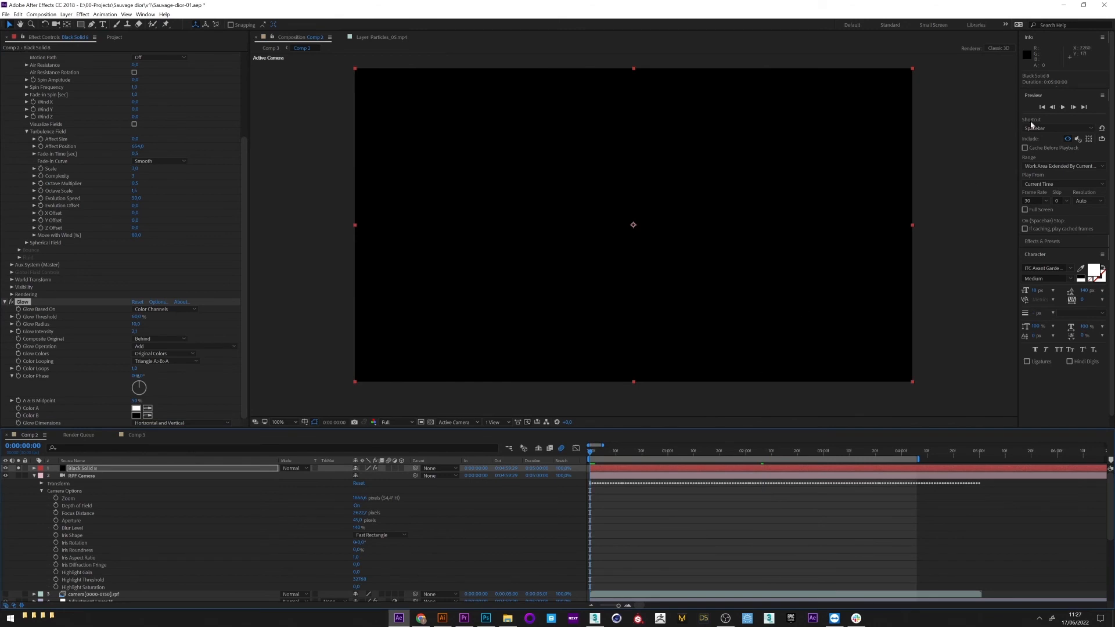
pyautogui.click(1062, 107)
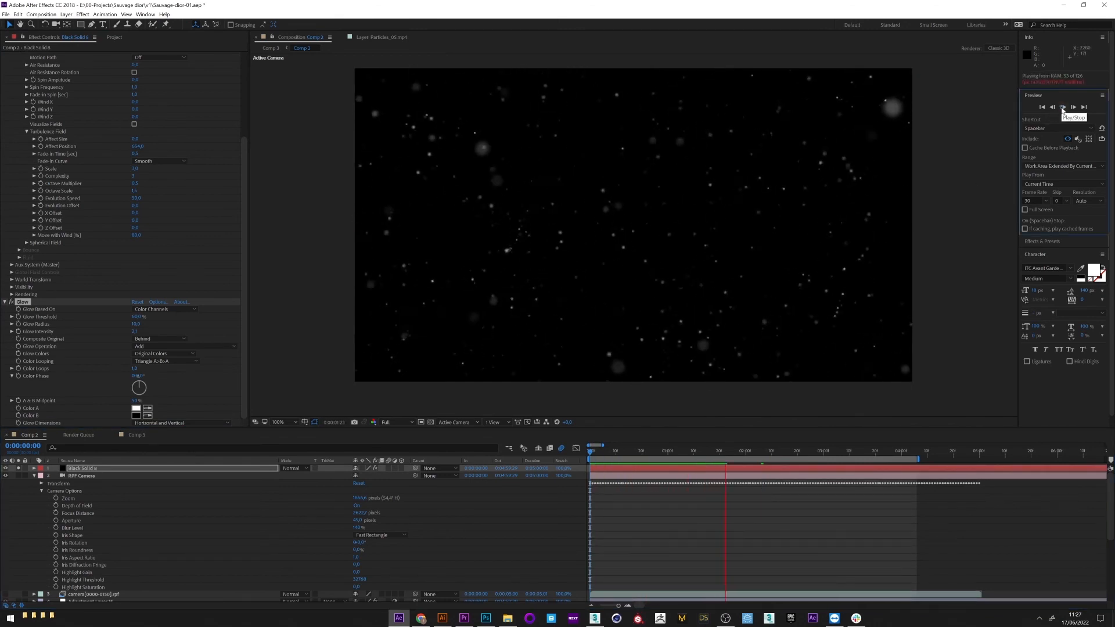
pyautogui.click(628, 459)
pyautogui.press('space')
# Step: Move Particular's emitter along X until it sits beyond the right edge of the frame, and scrub to 0:00:02:24
pyautogui.moveTo(243, 151); pyautogui.dragTo(243, 41)
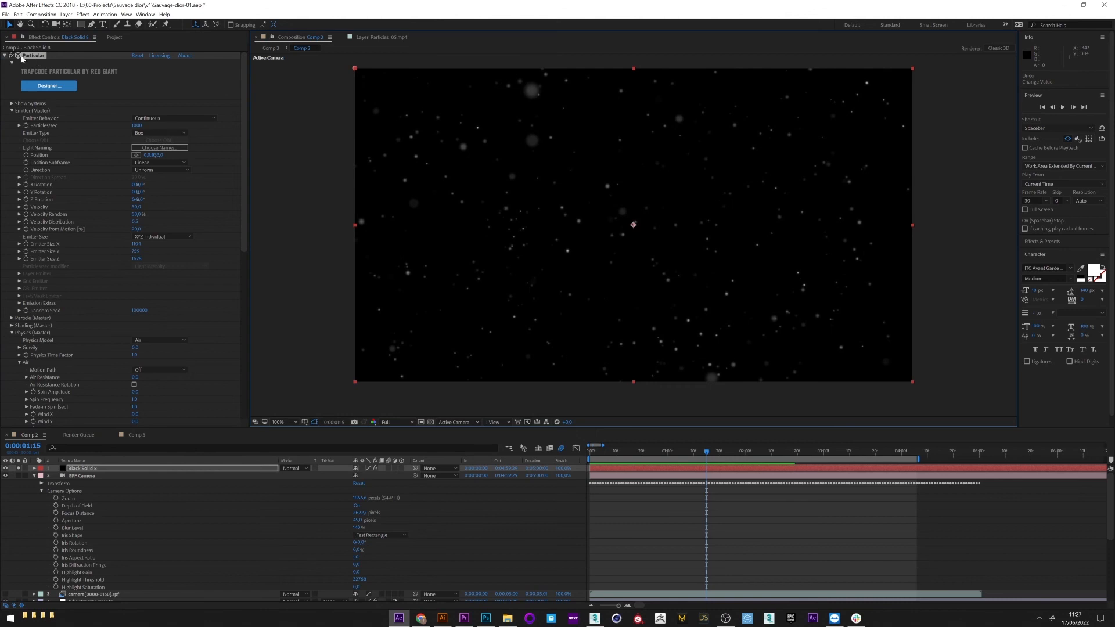
pyautogui.moveTo(148, 155); pyautogui.dragTo(526, 184)
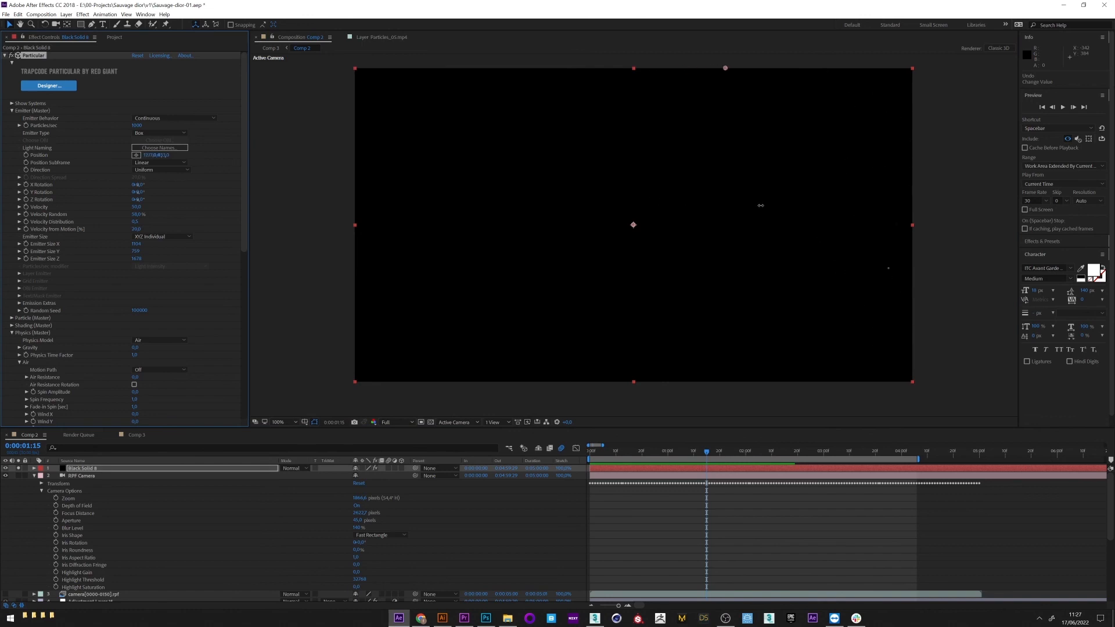
pyautogui.moveTo(775, 205); pyautogui.dragTo(777, 205)
pyautogui.moveTo(594, 453); pyautogui.dragTo(808, 455)
# Step: Set Wind X to -300 in the Air physics settings so the particles blow leftward into the frame
pyautogui.click(243, 253)
pyautogui.moveTo(242, 253); pyautogui.dragTo(242, 323)
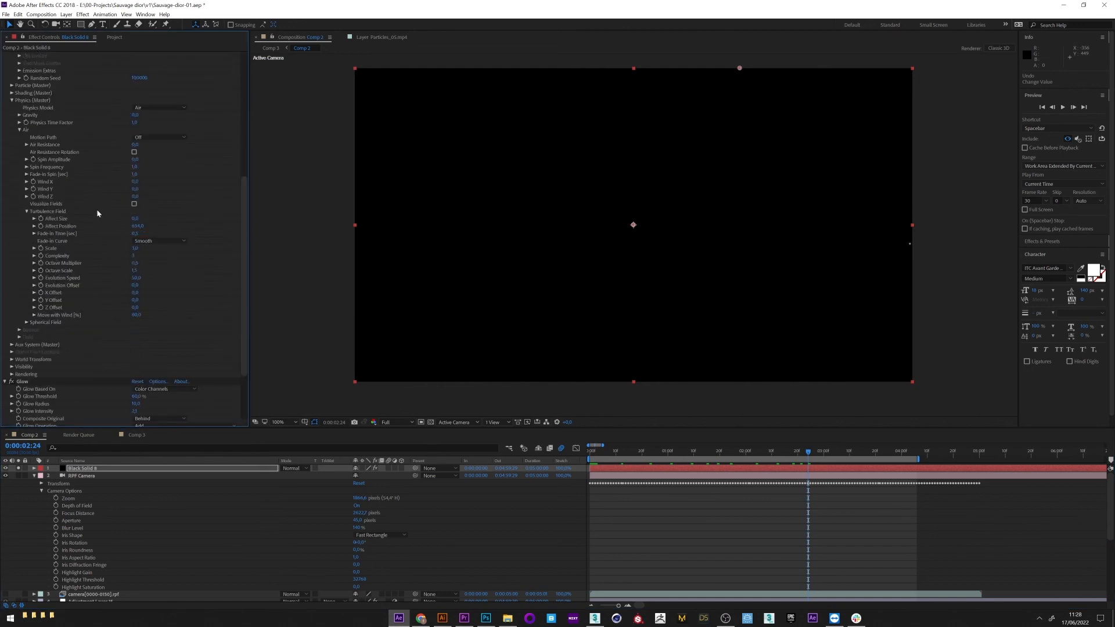
pyautogui.click(137, 182)
pyautogui.write('-3')
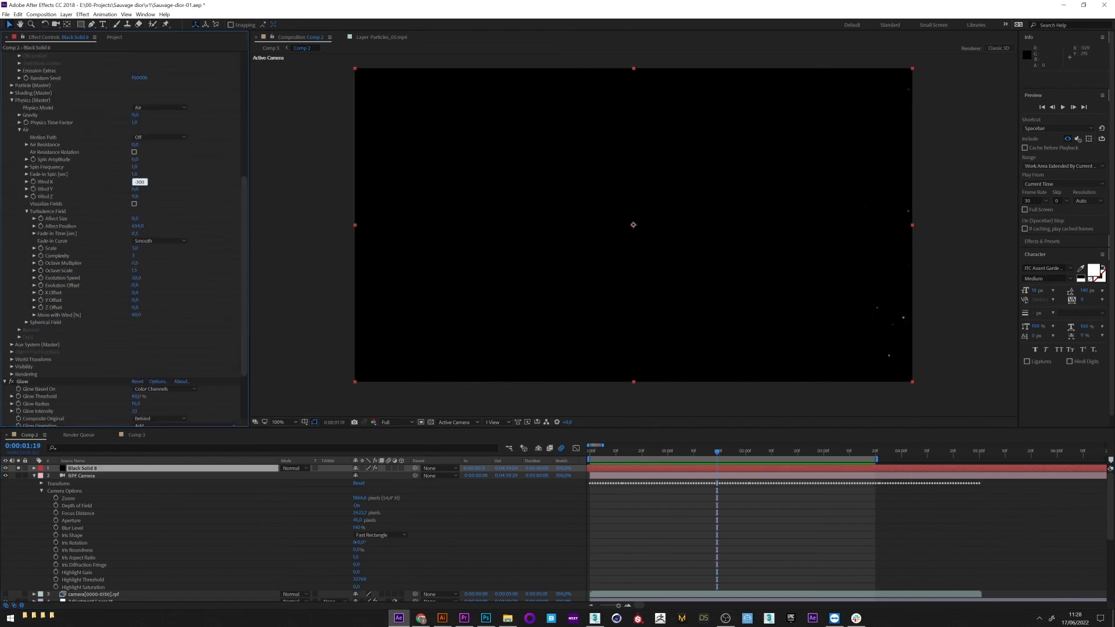
pyautogui.write('00')
pyautogui.press('Return')
# Step: Set the particles' Life Random to 50% and Life to 5 seconds, and preview from the start
pyautogui.scroll(5, 240, 173)
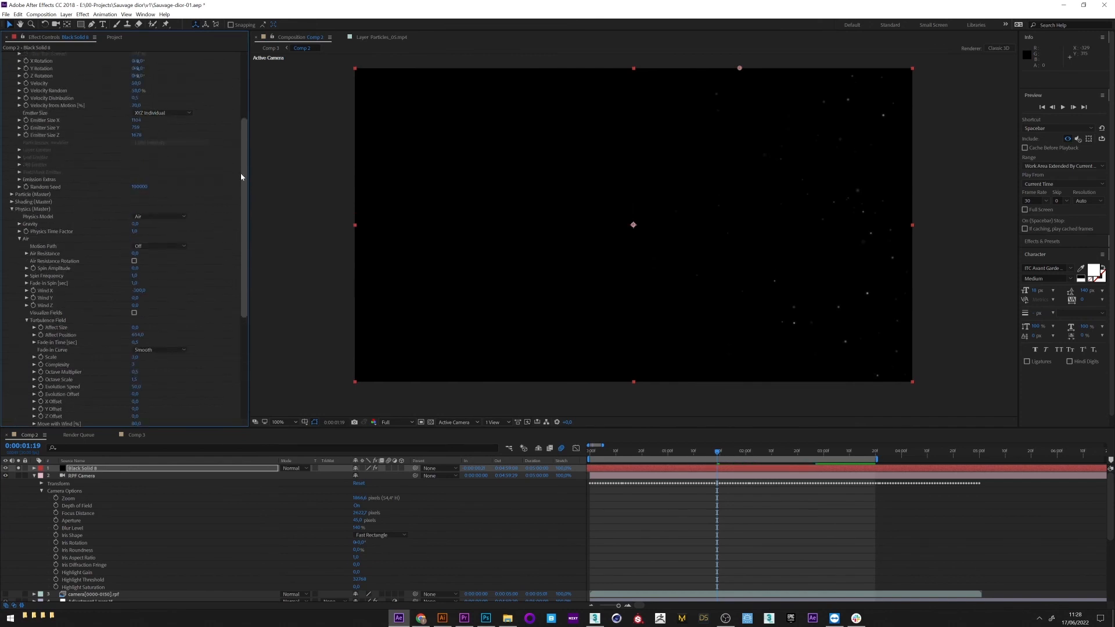
pyautogui.click(12, 235)
pyautogui.scroll(-5, 26, 232)
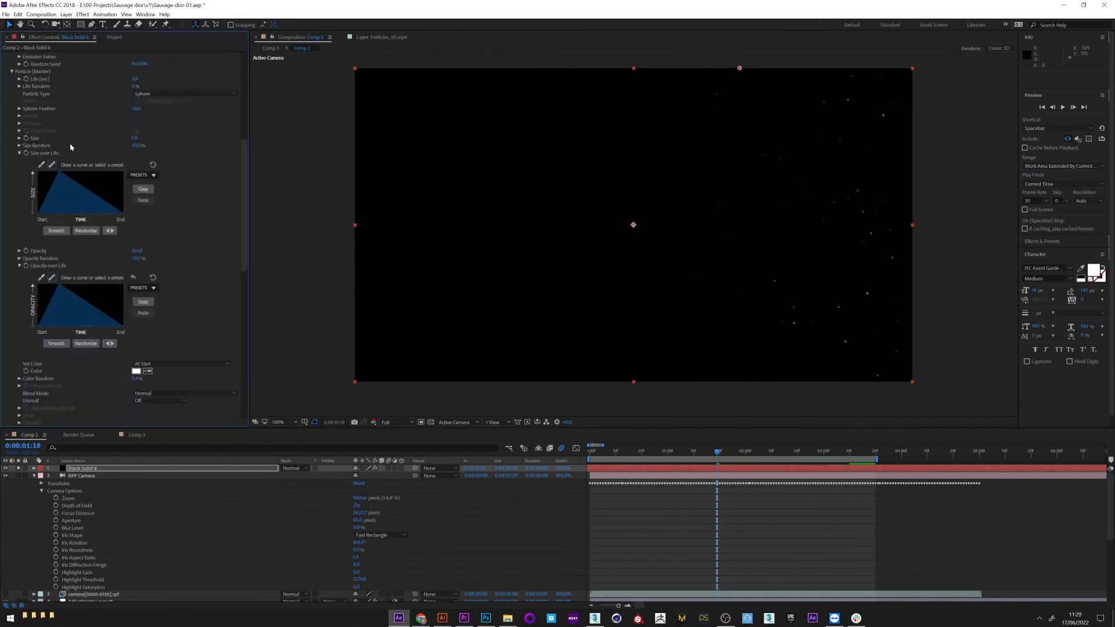
pyautogui.click(134, 87)
pyautogui.write('50')
pyautogui.press('Return')
pyautogui.click(137, 79)
pyautogui.write('5')
pyautogui.moveTo(601, 452); pyautogui.dragTo(590, 452)
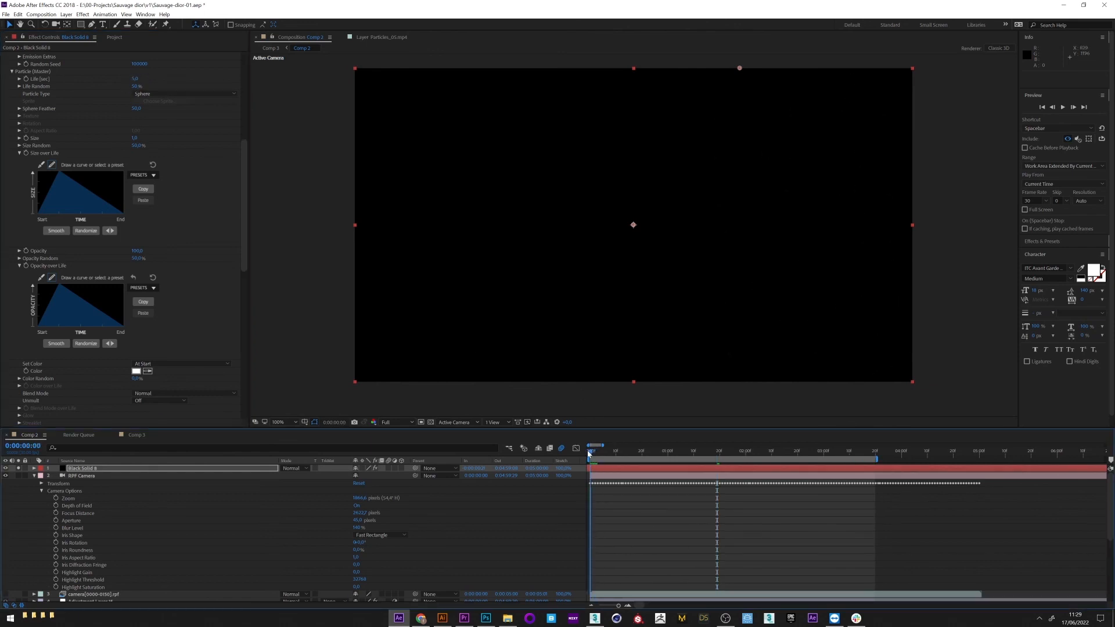
pyautogui.click(1063, 108)
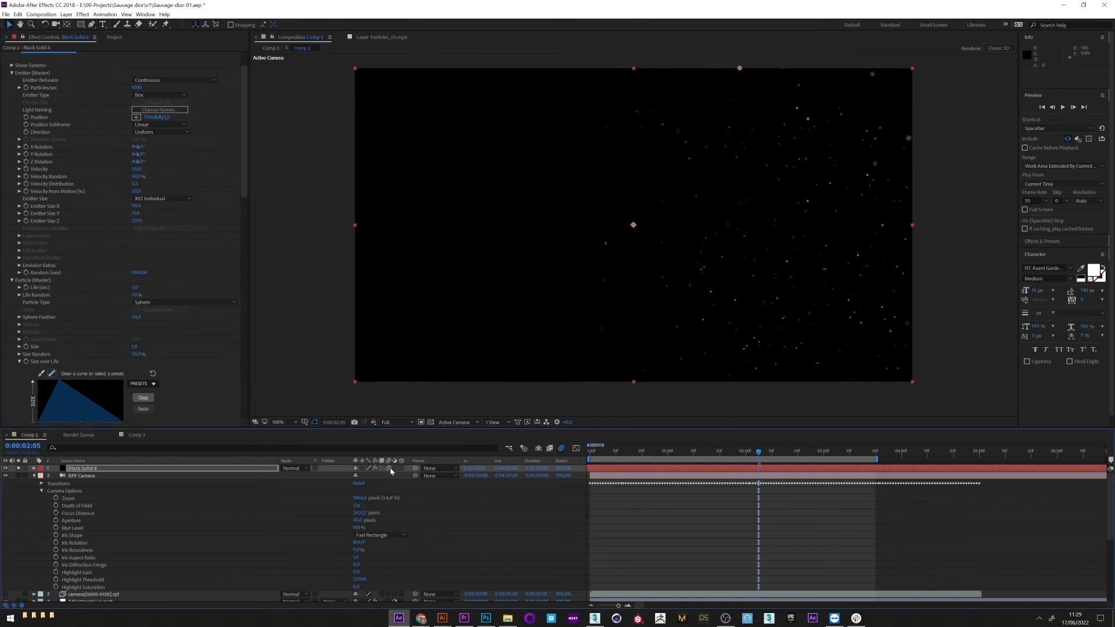
# Step: Change the particle color of Black Solid 8 to orange FF6E00
pyautogui.click(90, 470)
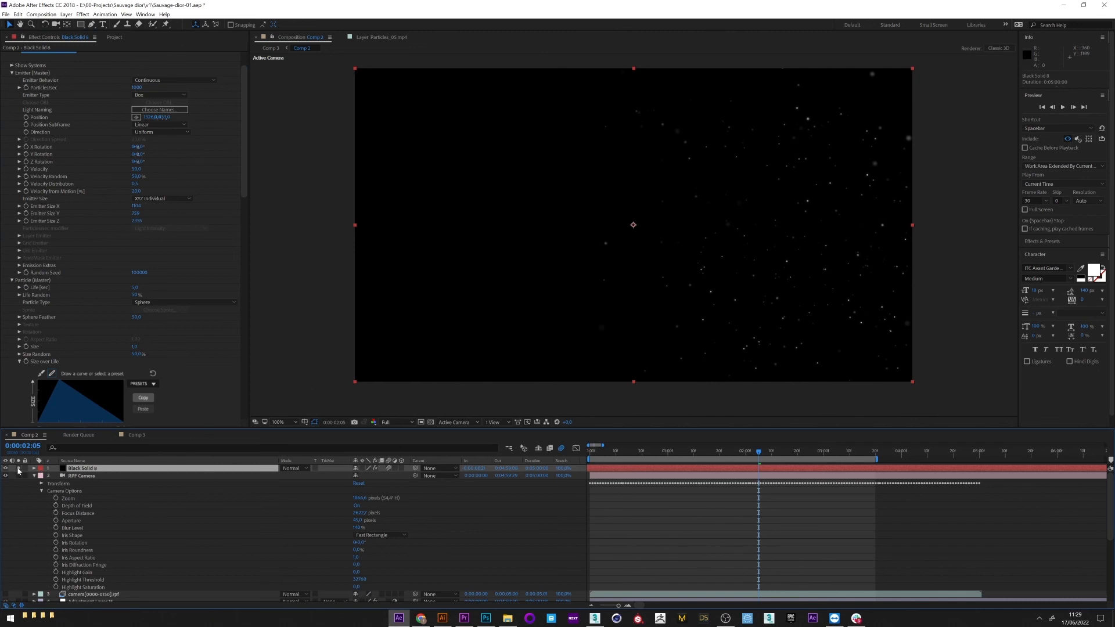
pyautogui.scroll(-10, 116, 233)
pyautogui.click(136, 307)
pyautogui.moveTo(139, 108); pyautogui.dragTo(137, 125)
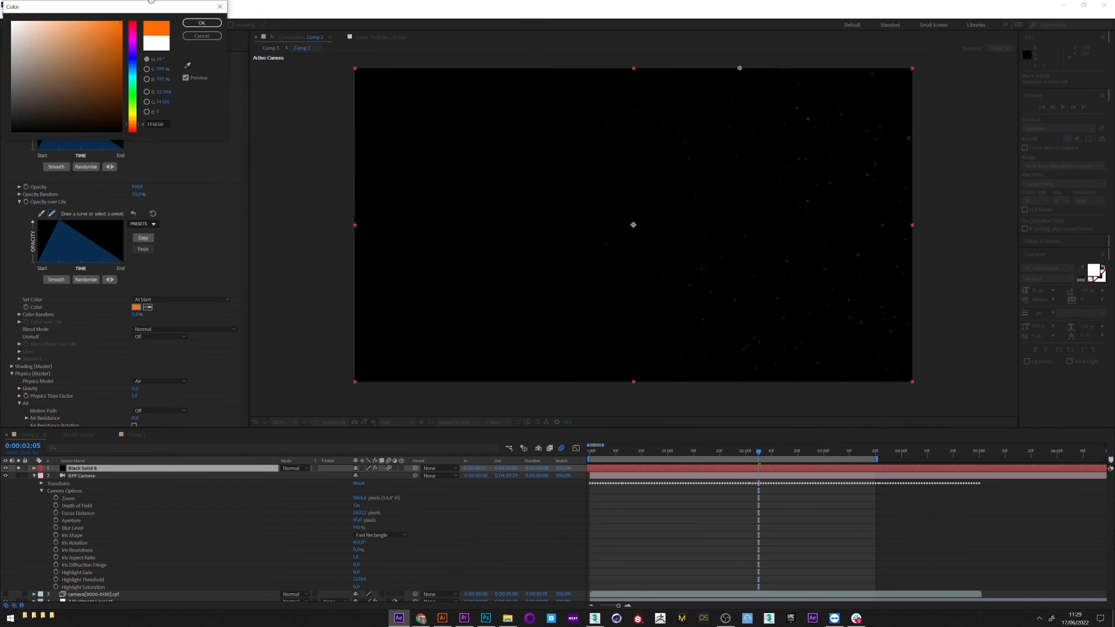
pyautogui.press('Return')
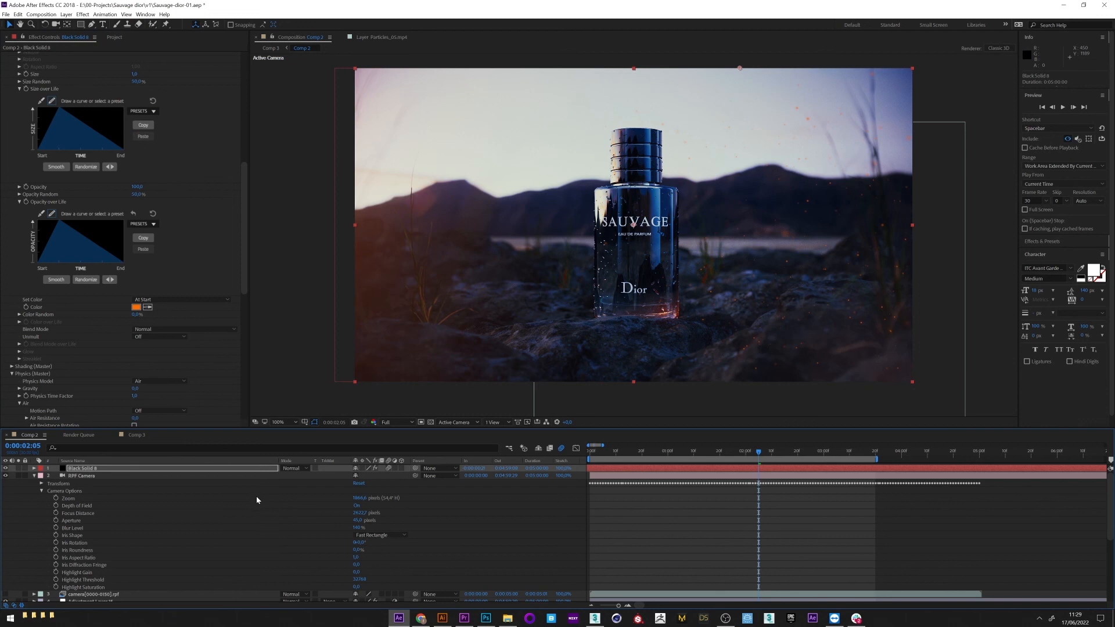
# Step: Set the Black Solid 8 layer's blending mode to Add and enter a new Particles/sec value for its emitter
pyautogui.click(93, 470)
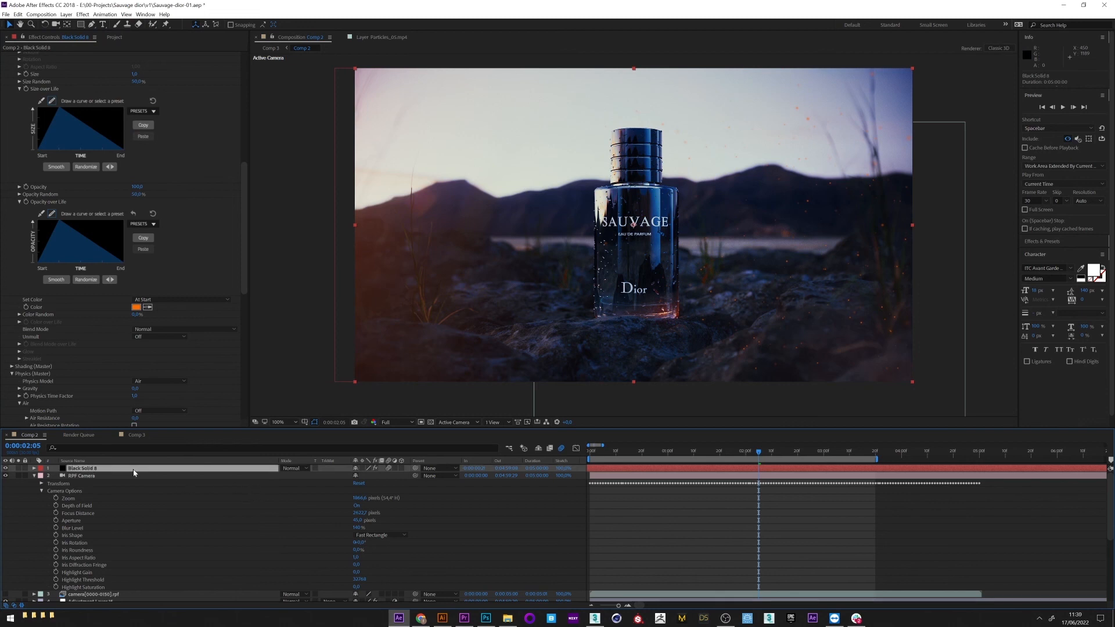
pyautogui.click(289, 469)
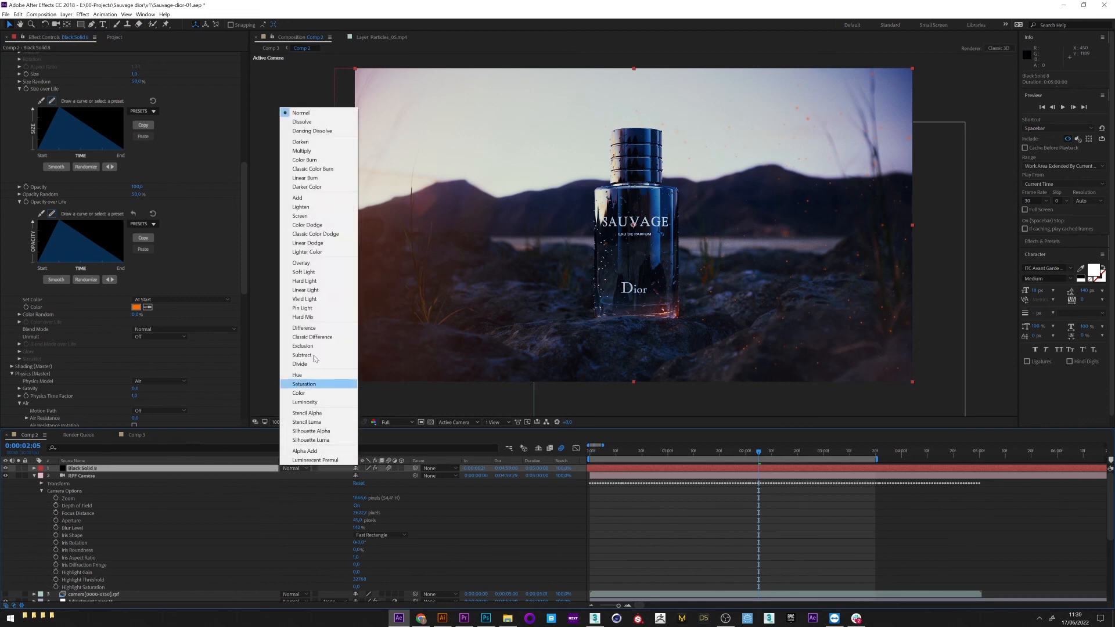
pyautogui.click(307, 198)
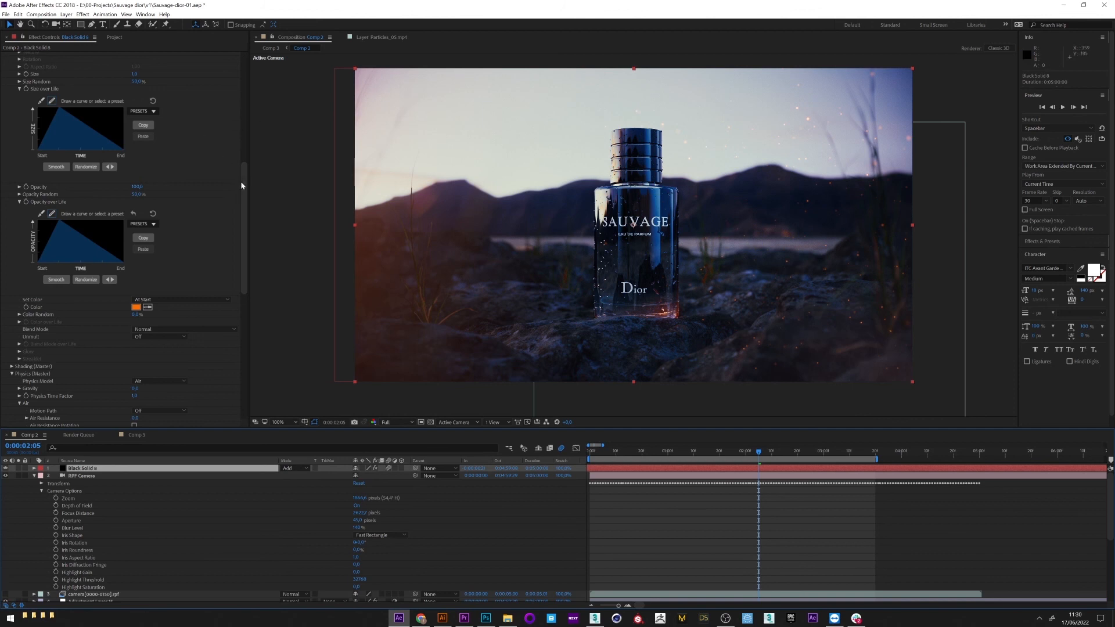
pyautogui.scroll(10, 242, 185)
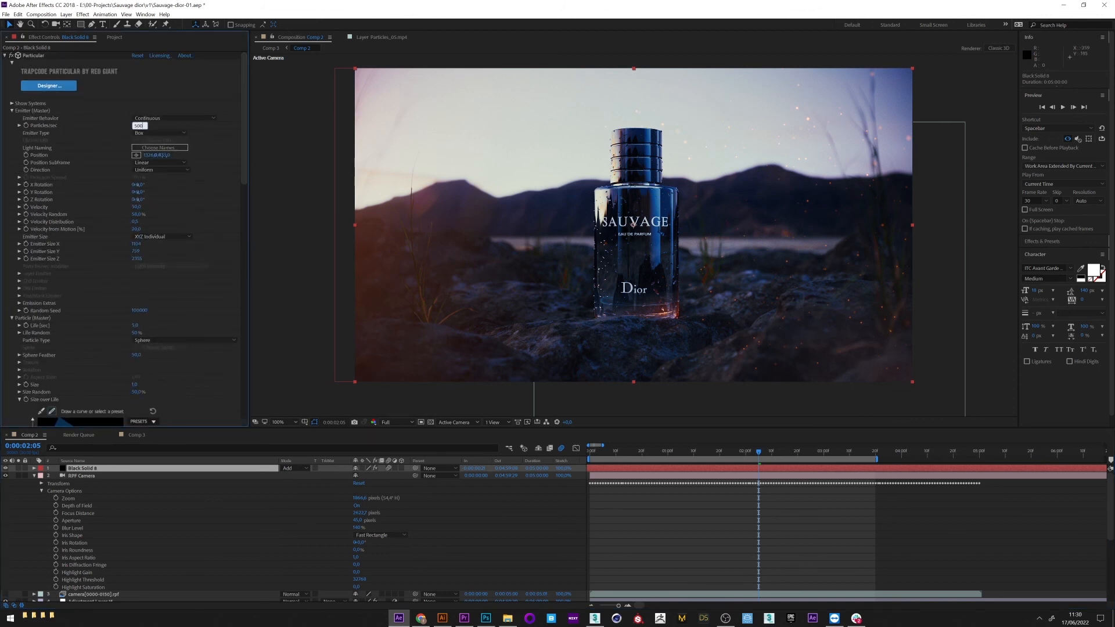
pyautogui.press('Return')
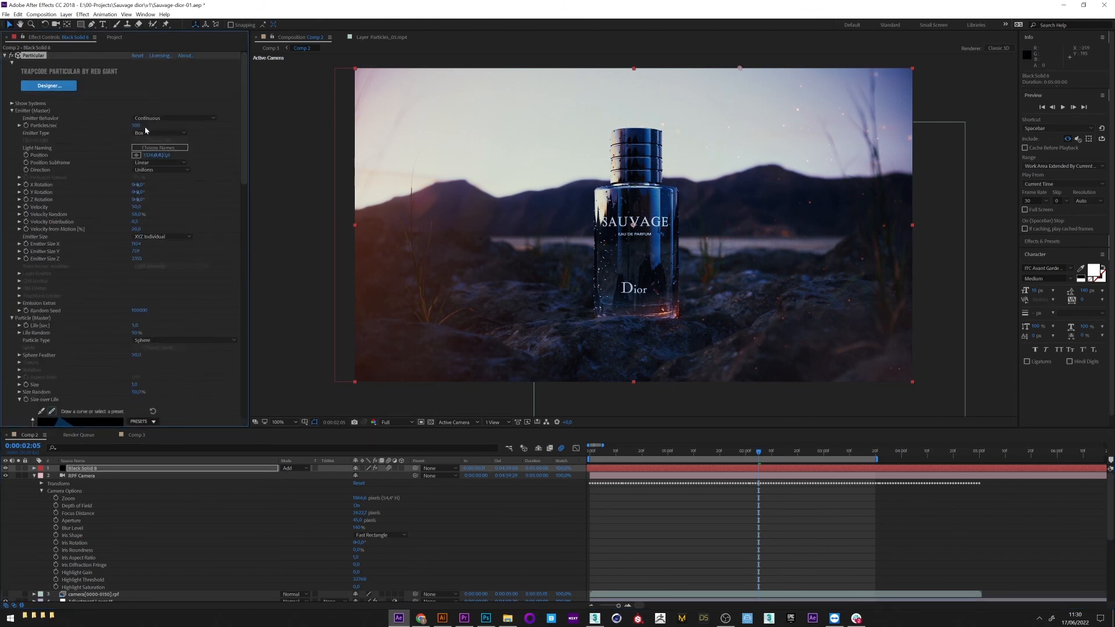
# Step: Duplicate the Black Solid 8 particle layer twice to intensify the glowing particles
pyautogui.click(82, 469)
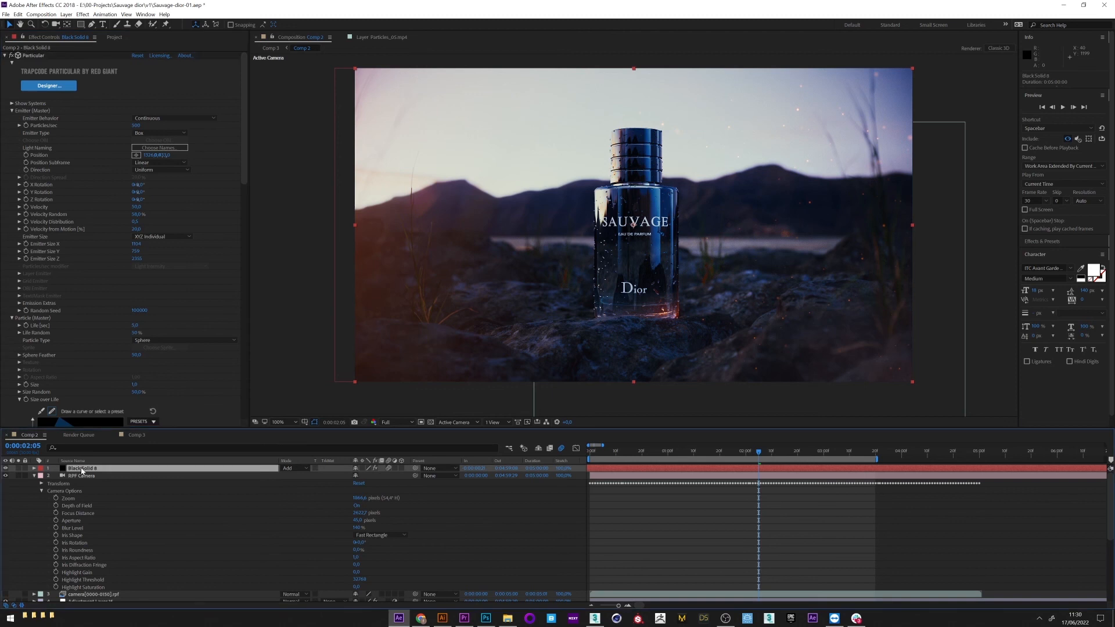
pyautogui.hotkey('ctrl', 'd')
pyautogui.hotkey('ctrl', 'd')
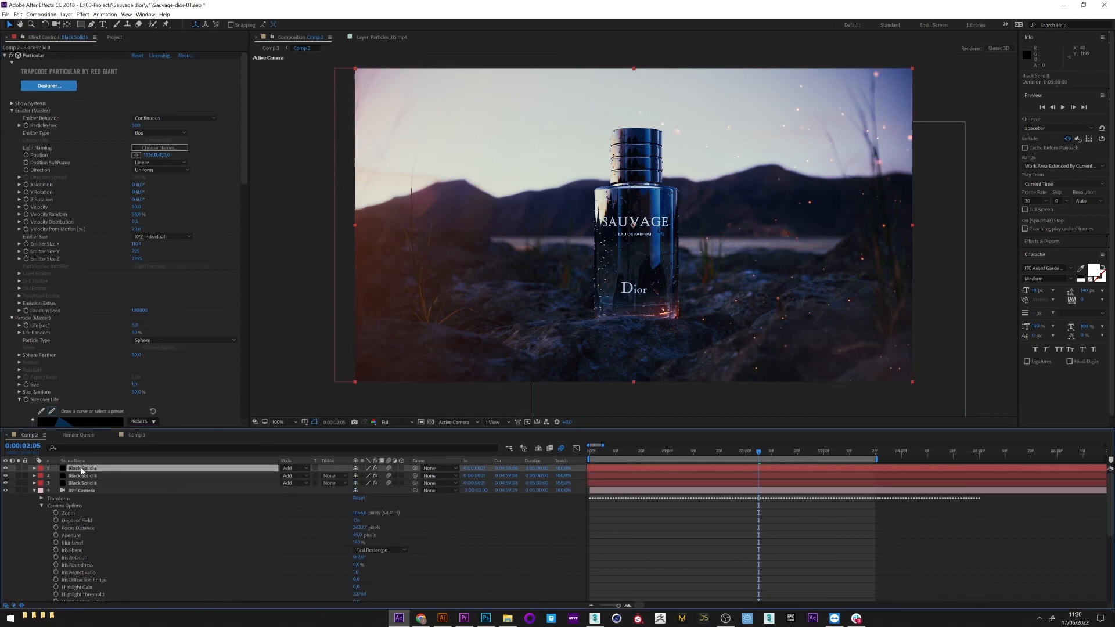
# Step: Preview the composition from the first frame to check the motion and density of the stacked particle layers
pyautogui.press('Home')
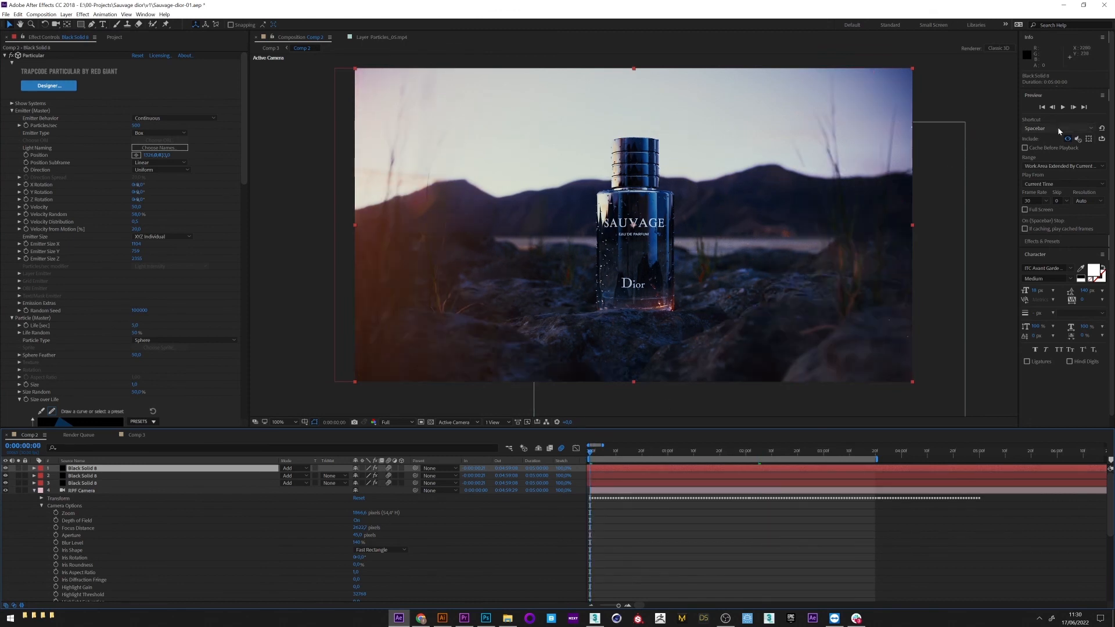
pyautogui.click(1063, 107)
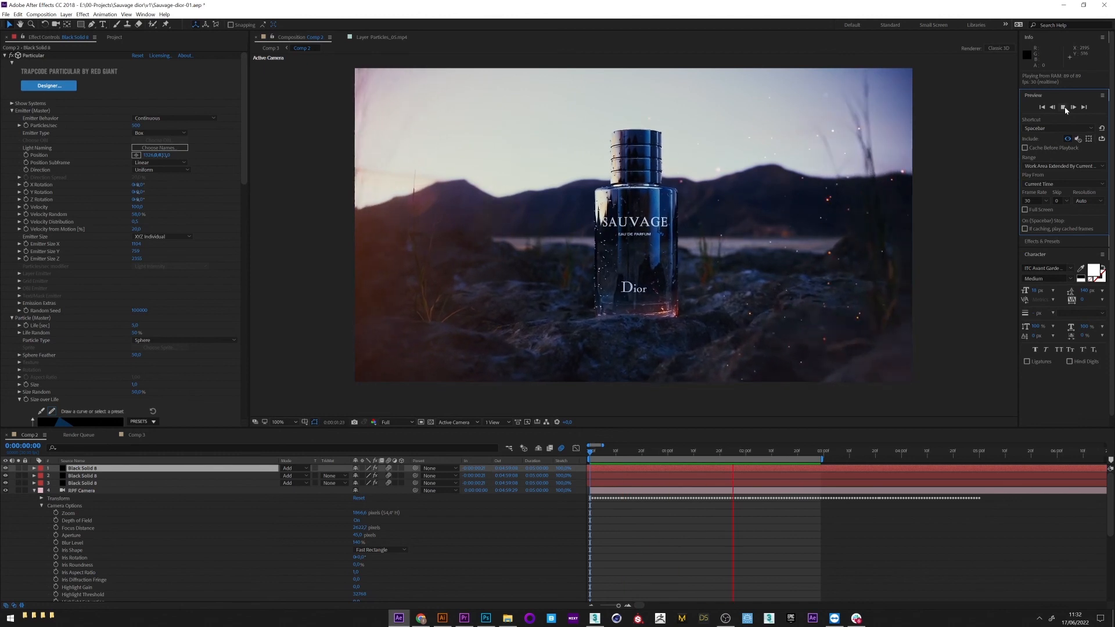
pyautogui.click(1063, 107)
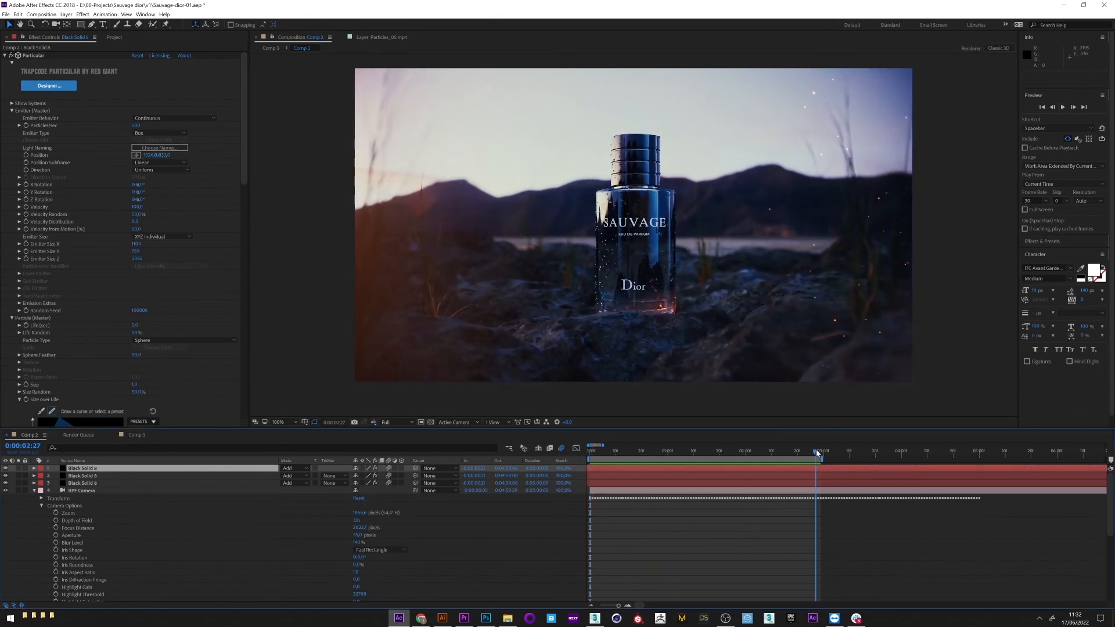
pyautogui.click(1064, 108)
pyautogui.click(1064, 108)
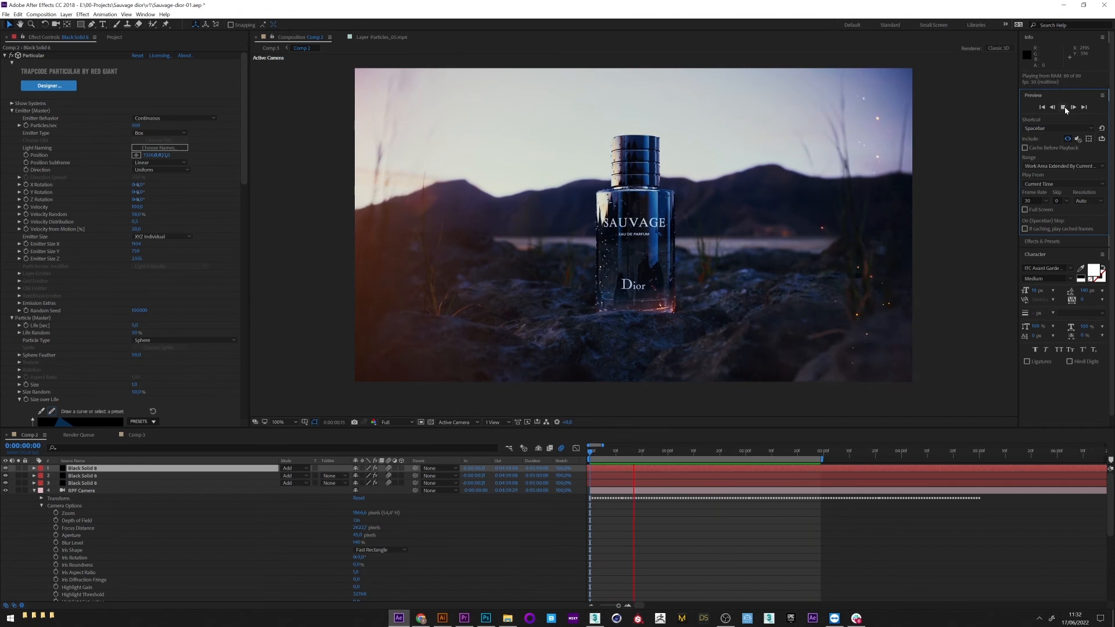